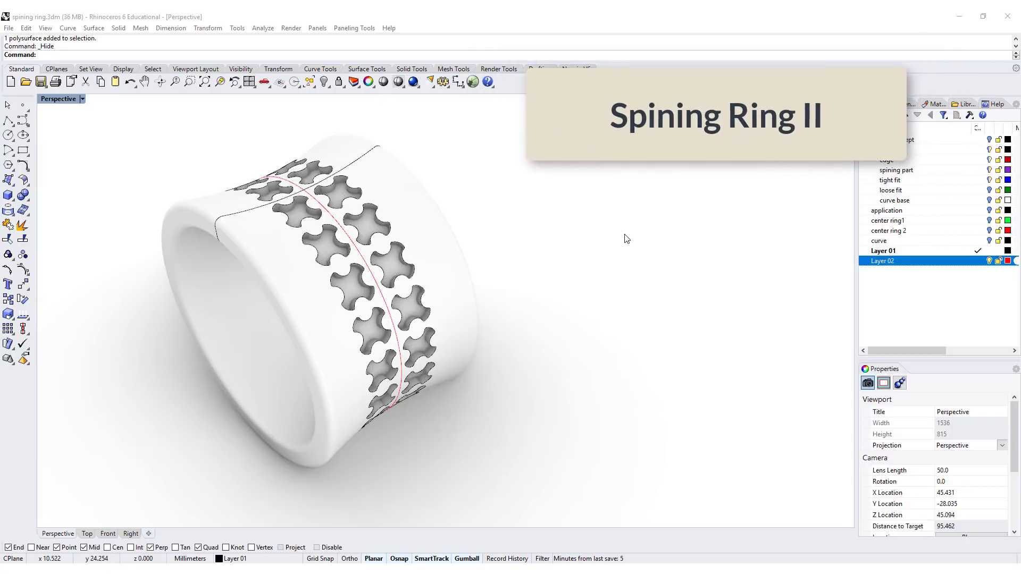
Step: Show the hidden rope-patterned spinning band around the ring and view it at an angle
right_click_drag(609, 254, 588, 235)
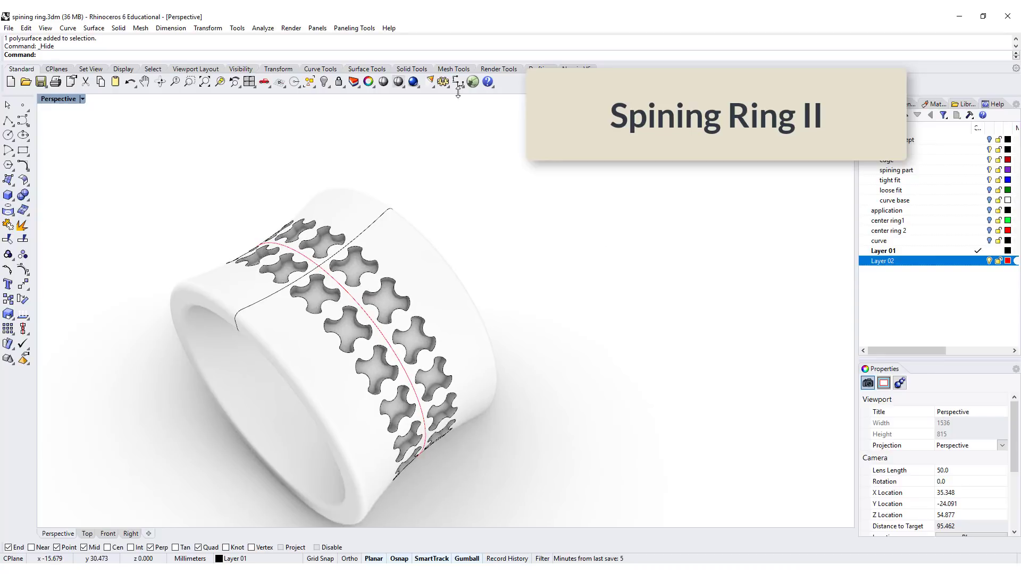
left_click(324, 82)
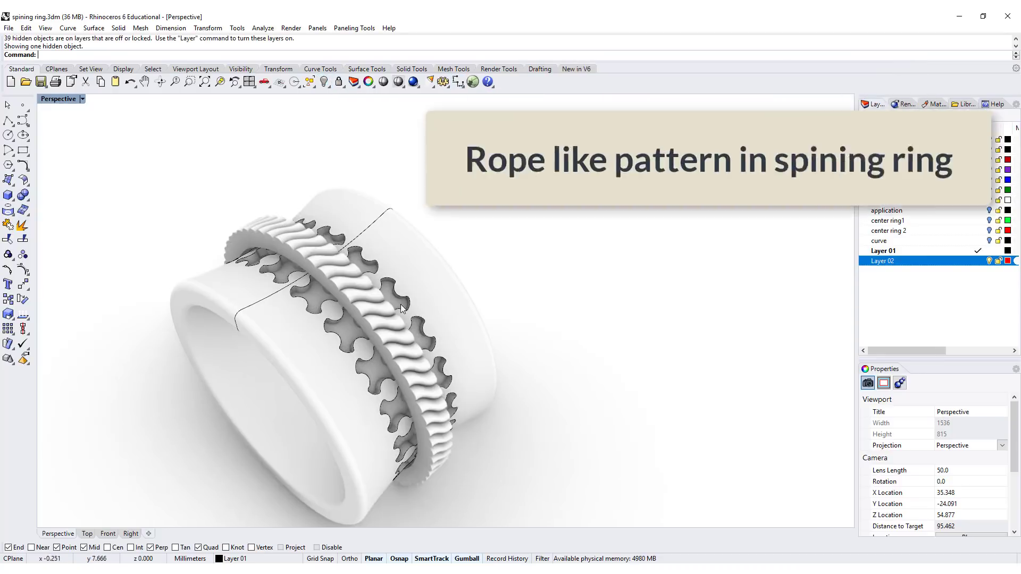
right_click_drag(474, 319, 451, 318)
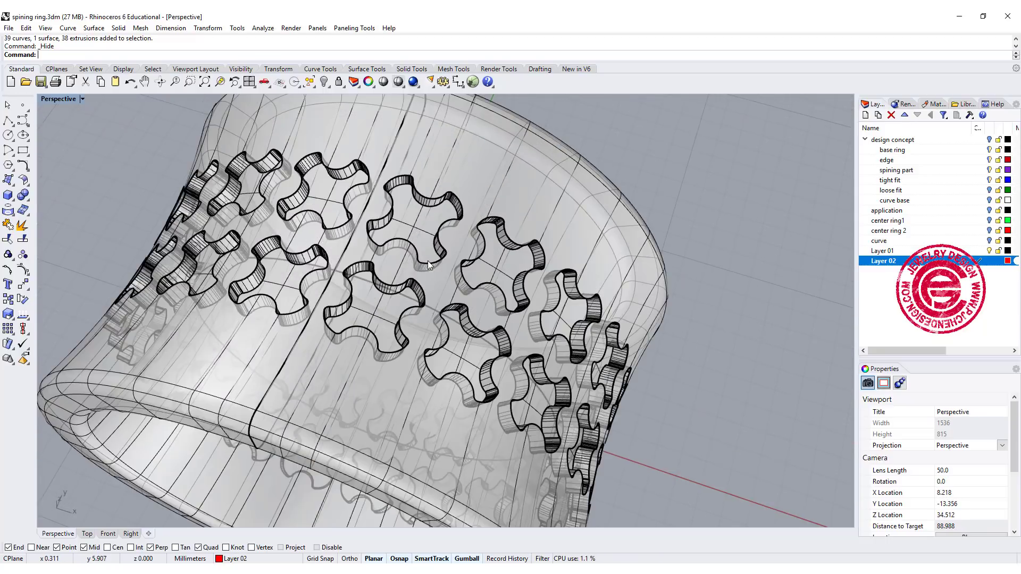
Step: Extract the isocurve that runs around the middle of the ring's outer surface, between the two rows of cut-outs
type("xtract")
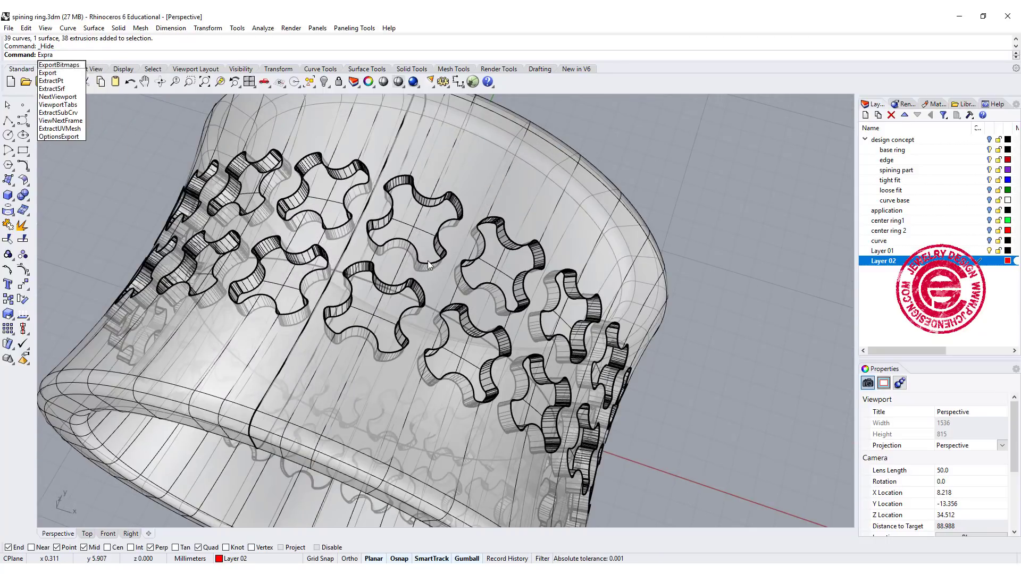
type("Is")
key("Return")
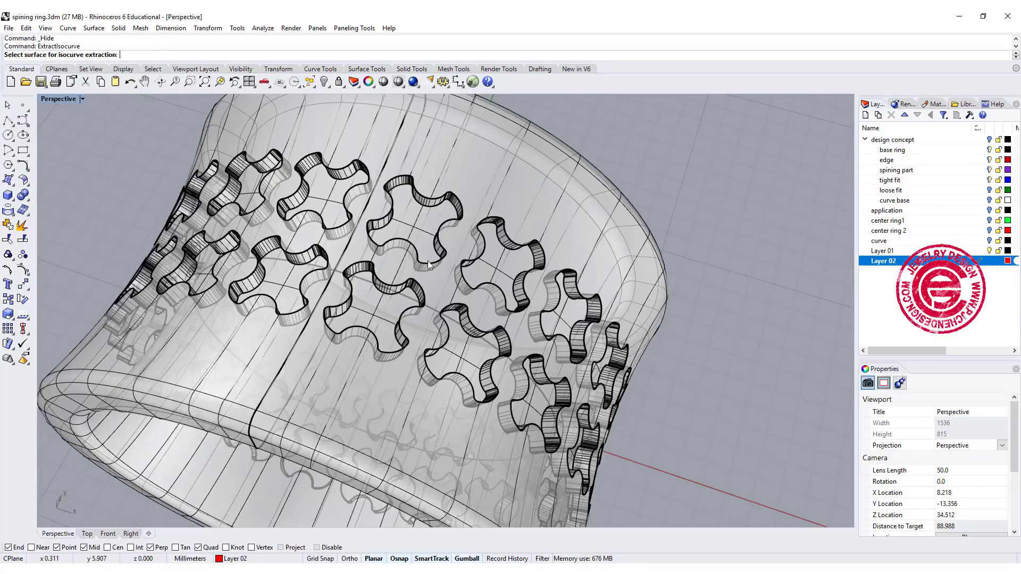
left_click(501, 187)
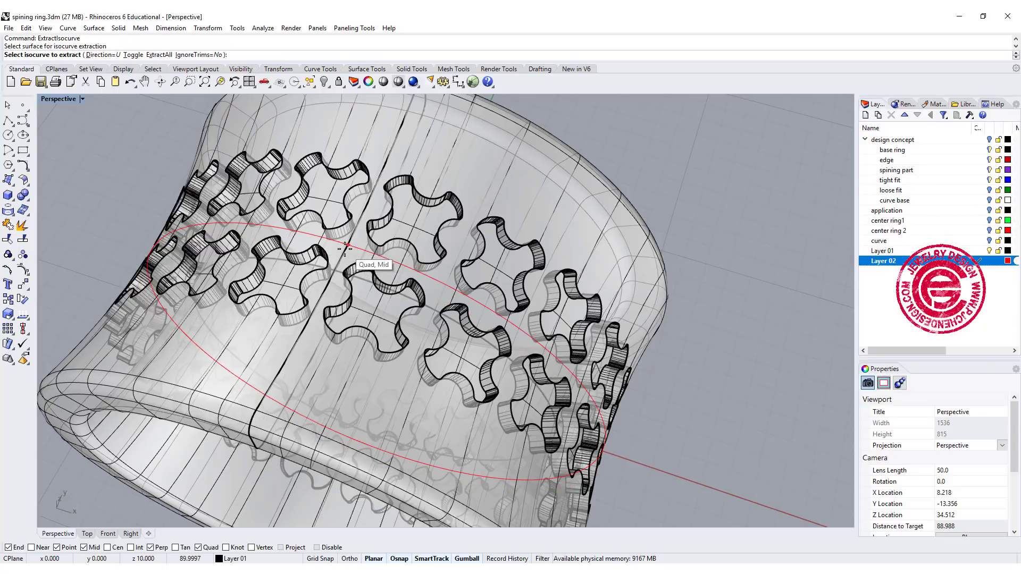
left_click(347, 249)
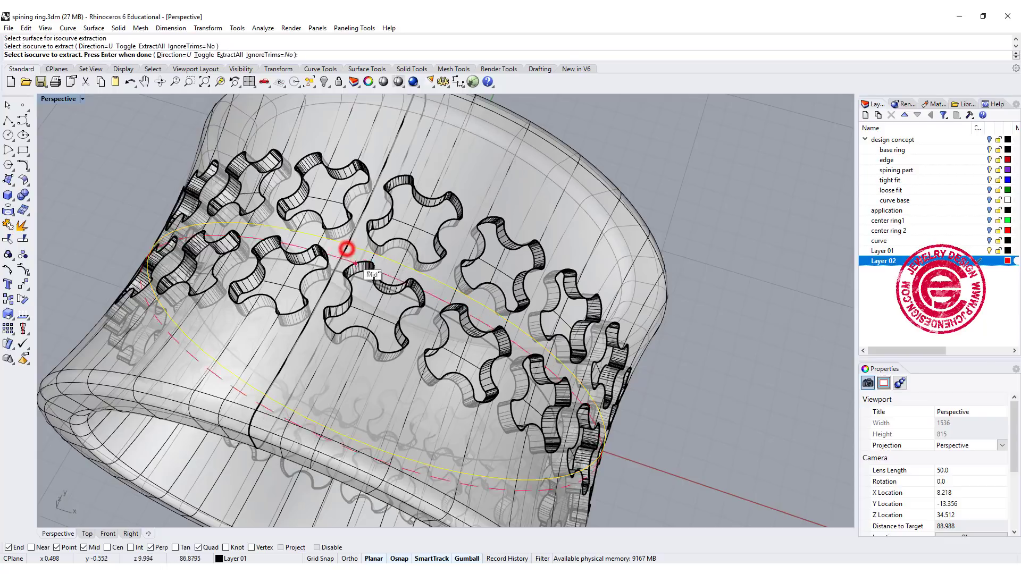
key("Return")
Step: Measure the length of the isocurve extracted around the ring
scroll(468, 238, "down", 3)
right_click_drag(468, 238, 485, 259)
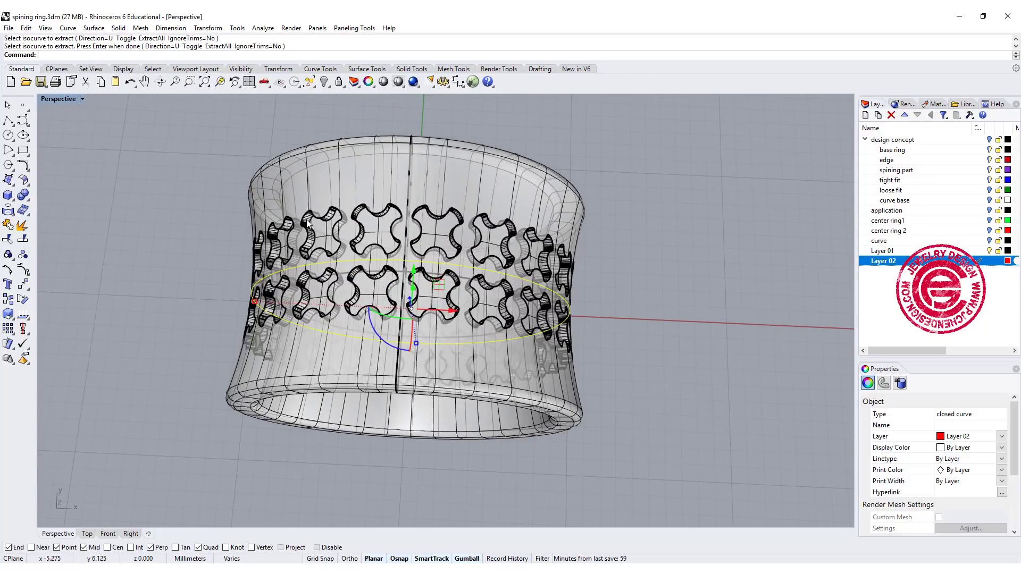
right_click_drag(508, 263, 385, 229)
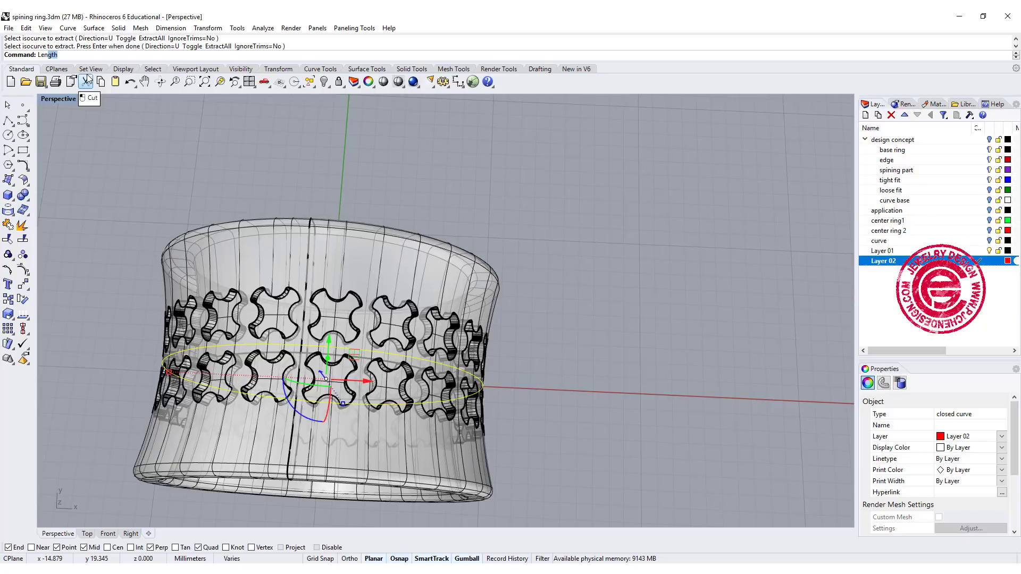
key("Return")
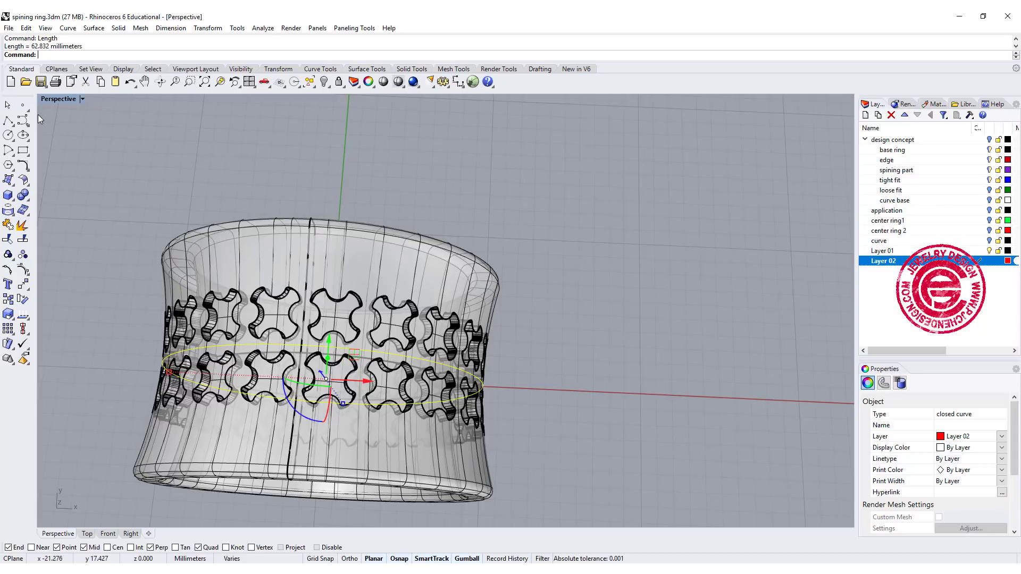
Step: Draw a horizontal 62.832 mm polyline beyond the ring, starting near the Y axis and fixing its direction in the Top view
left_click(20, 122)
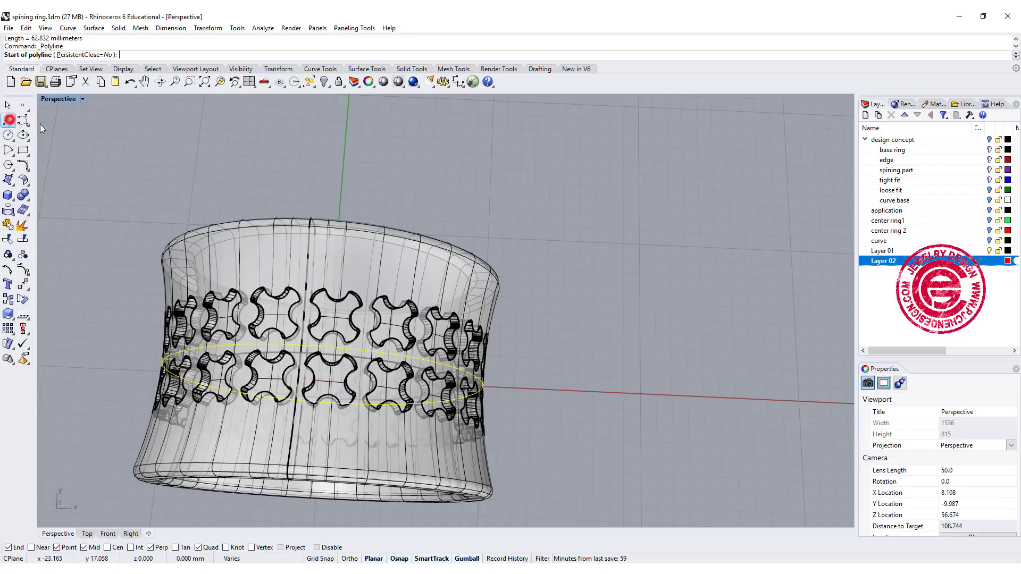
left_click(349, 143)
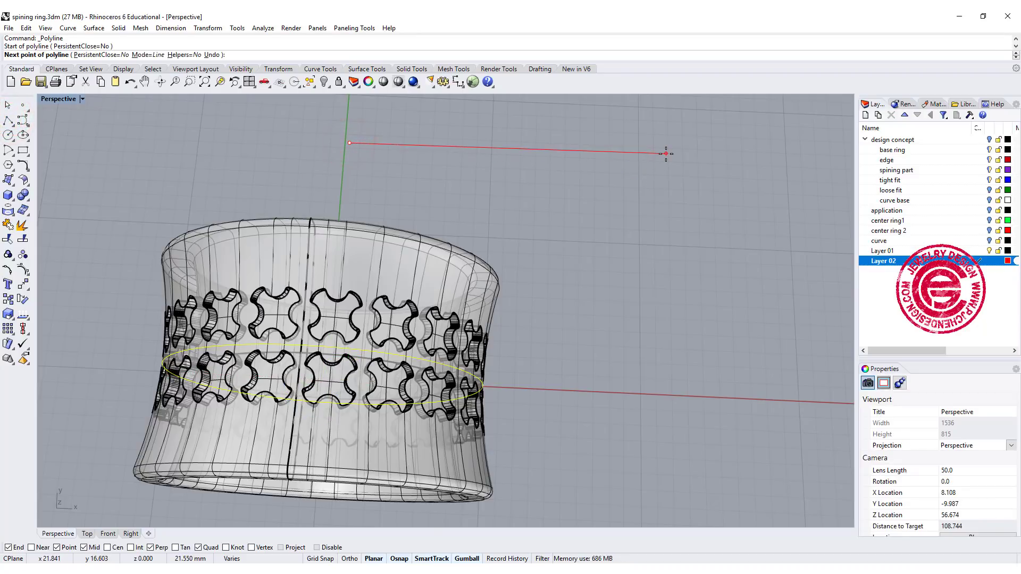
type("62.832")
key("Return")
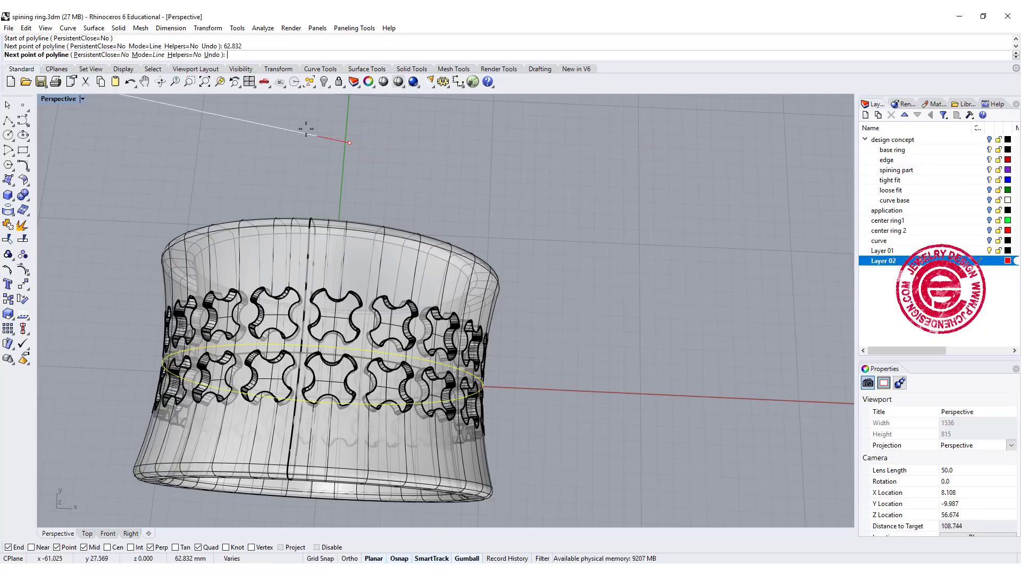
double_click(52, 99)
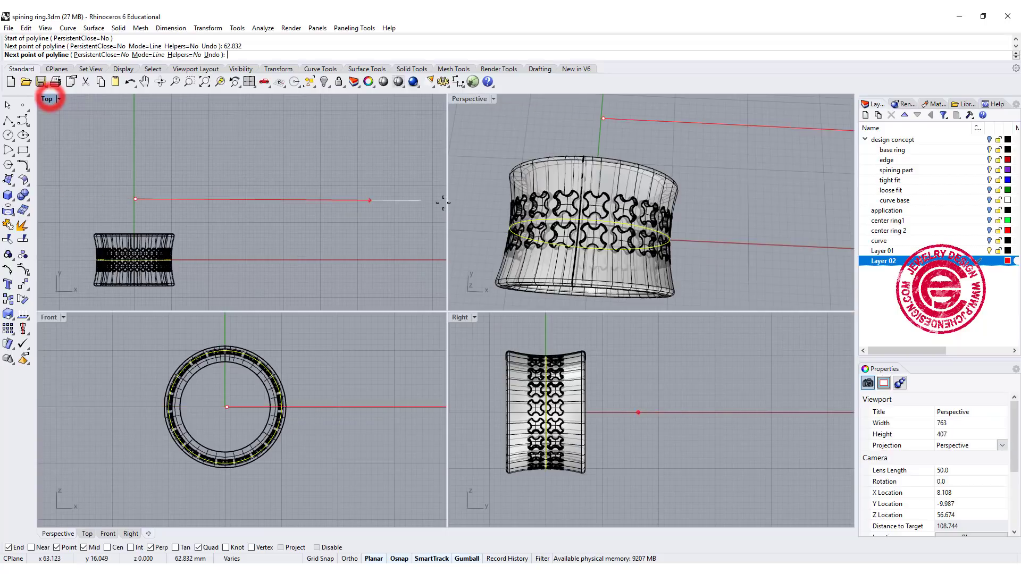
left_click(318, 196)
key("Return")
Step: With Grid Snap on, draw a degree-3 S-shaped curve in the Top view through control points (1,14), (1,15), (2,15) and (2,16)
double_click(48, 100)
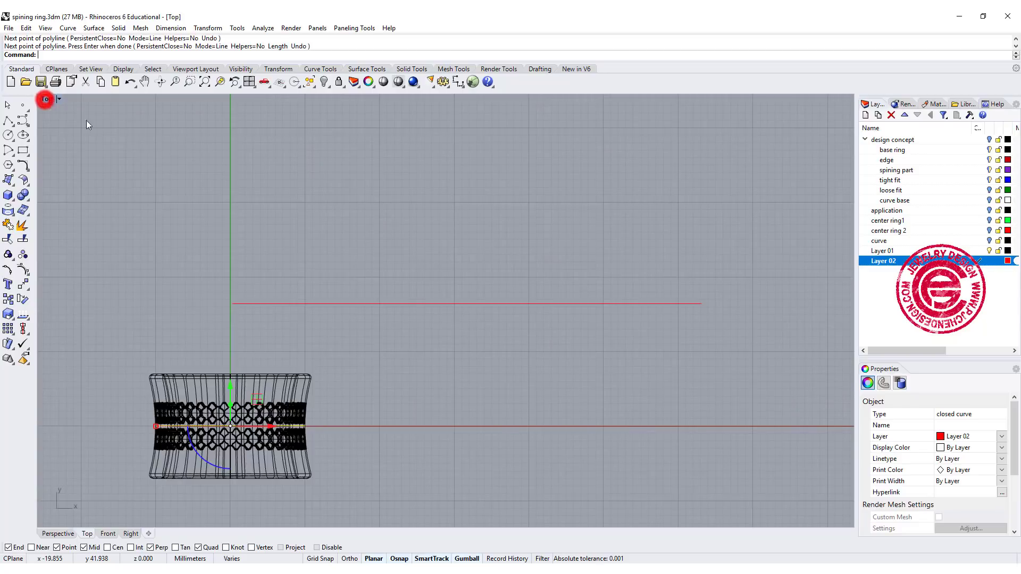
scroll(368, 259, "up", 4)
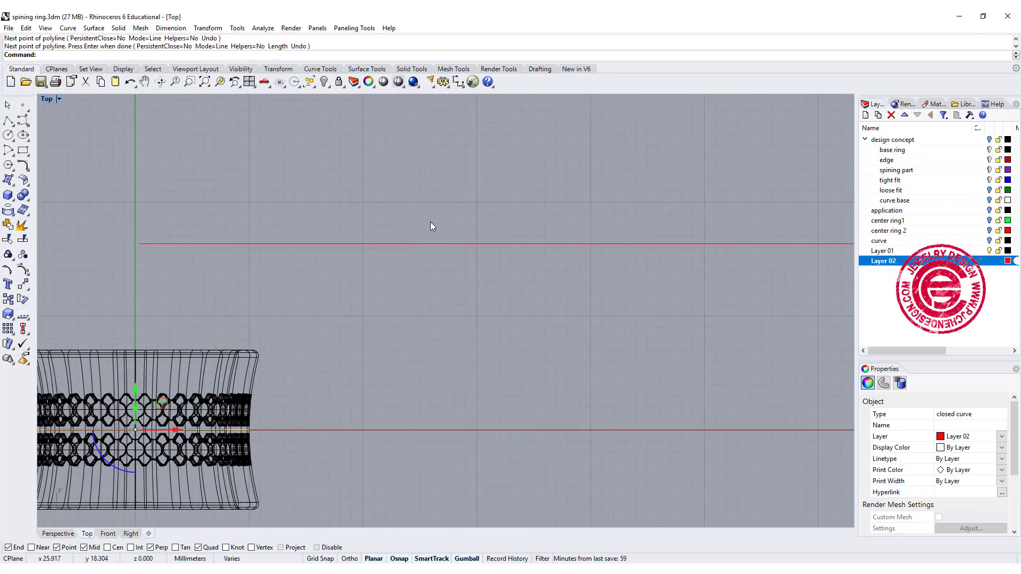
scroll(145, 261, "up", 2)
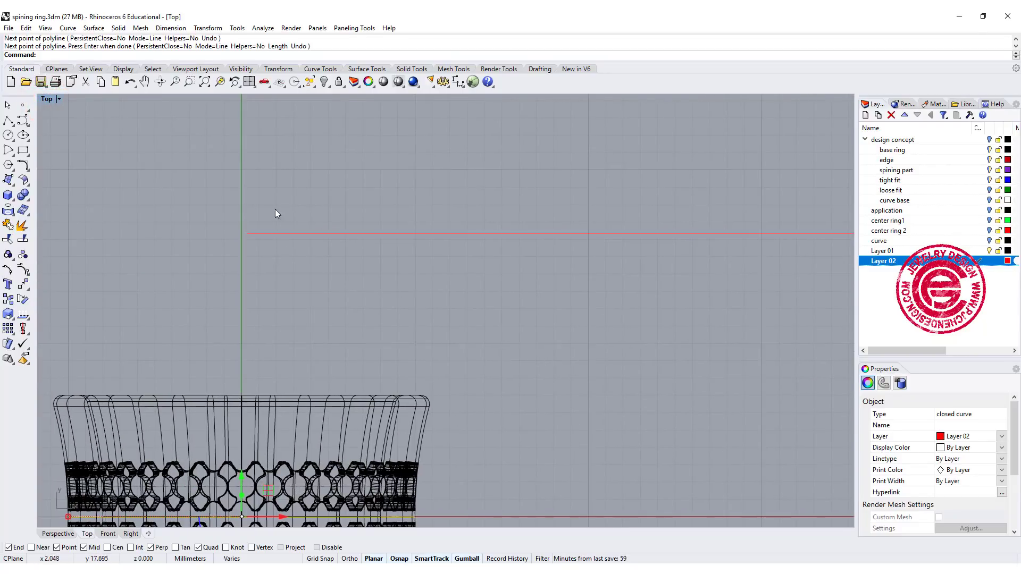
right_click_drag(295, 271, 315, 266)
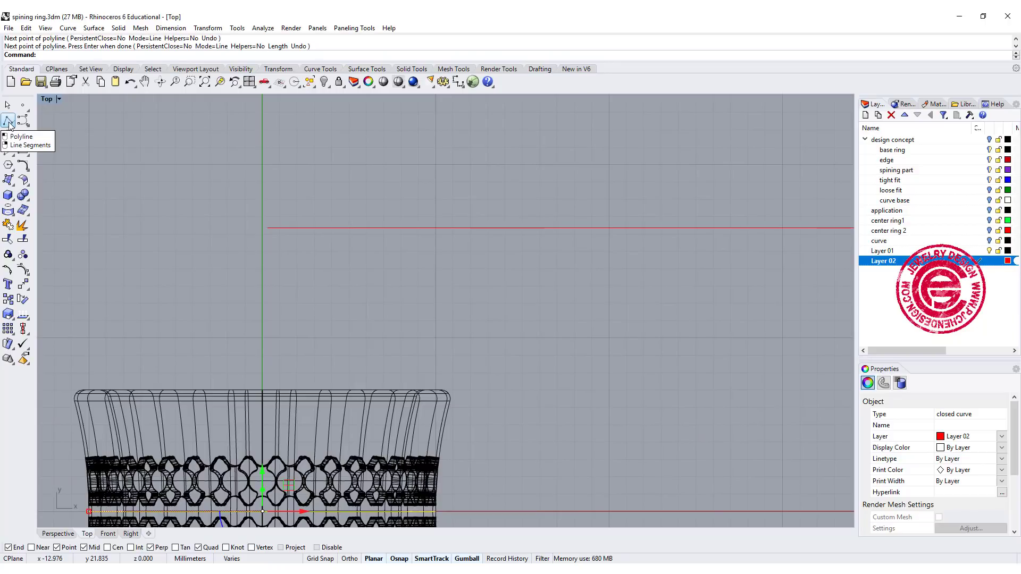
left_click(8, 123)
scroll(284, 230, "up", 2)
scroll(284, 230, "up", 2)
right_click_drag(292, 251, 300, 276)
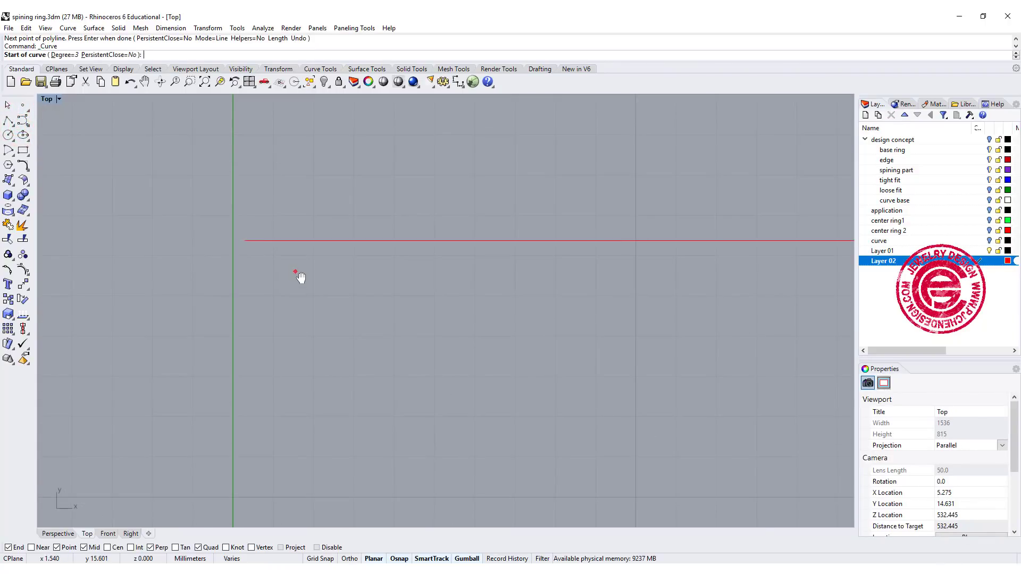
left_click(319, 557)
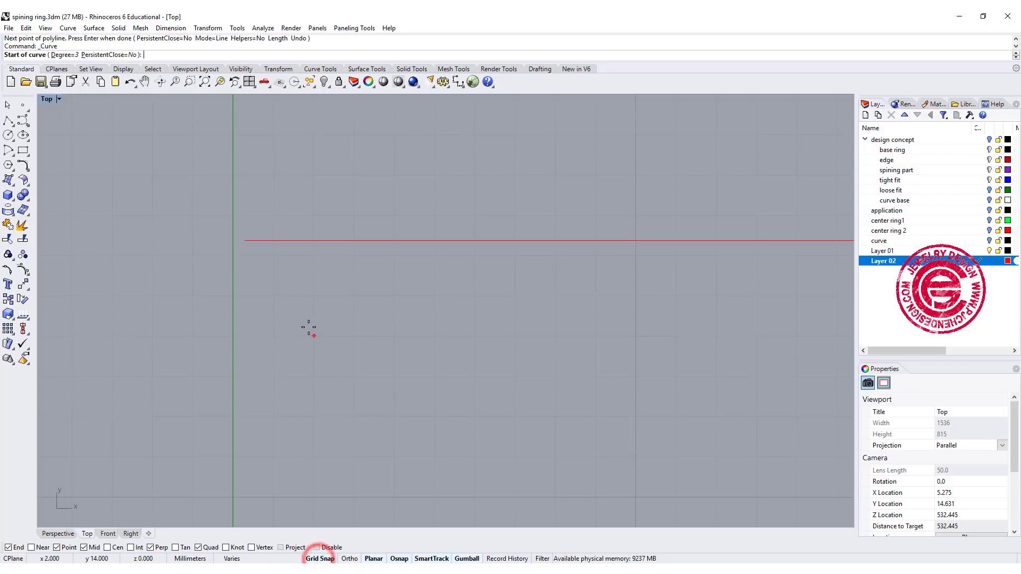
left_click(270, 325)
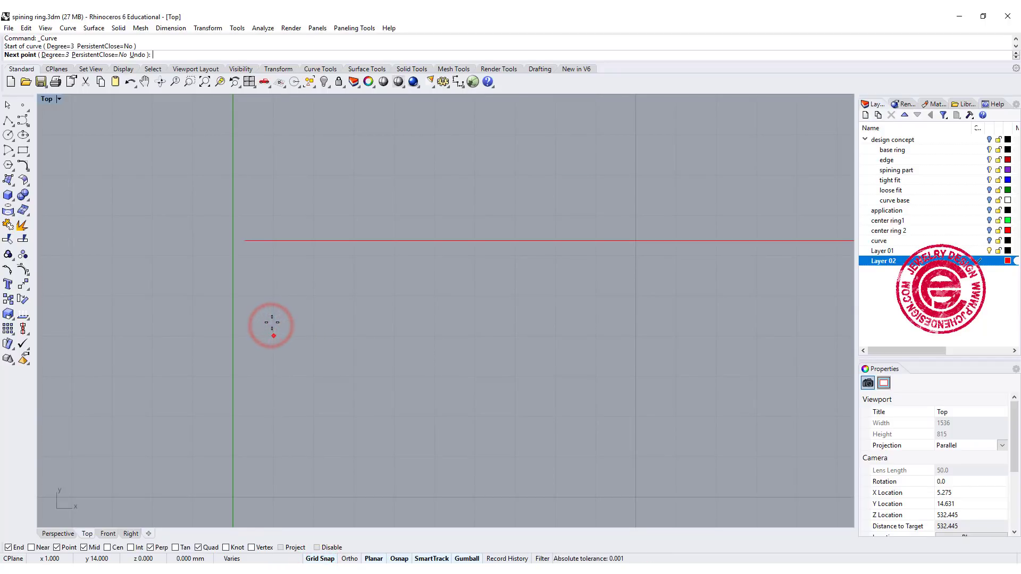
left_click(274, 294)
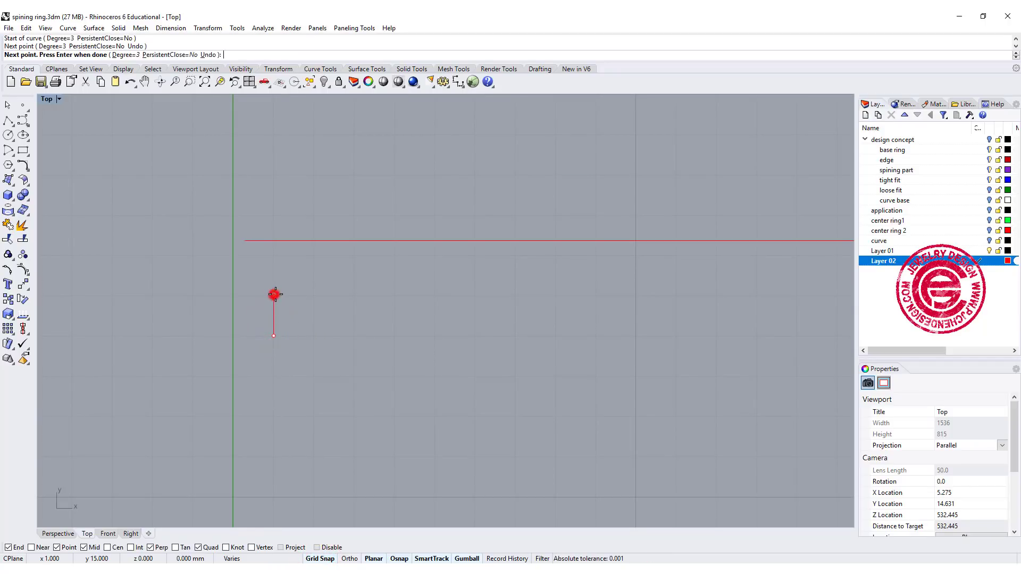
left_click(307, 294)
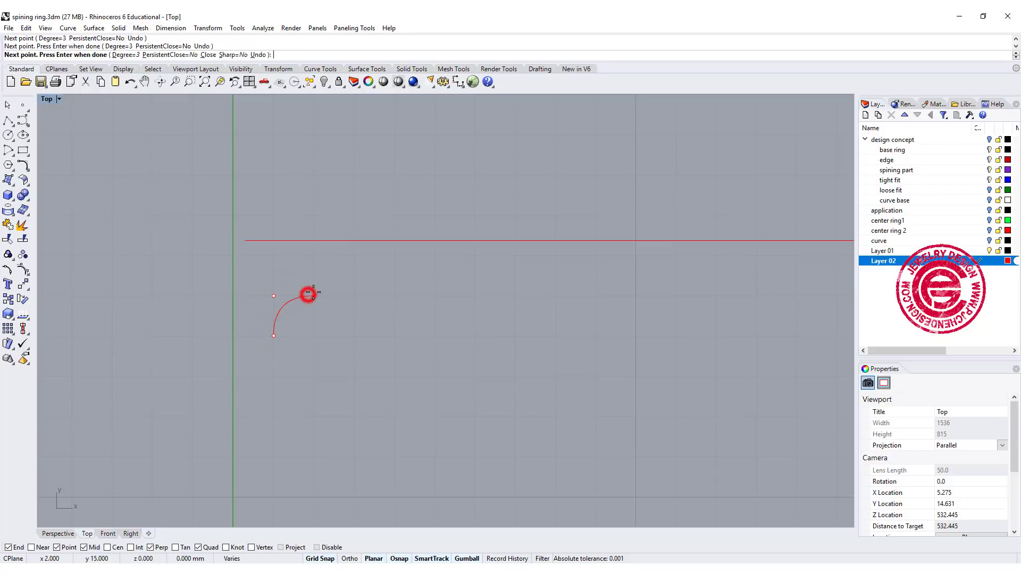
left_click(314, 256)
key("Return")
Step: Align the S-curve and the long line on their horizontal centres
left_click(292, 287)
left_click(295, 289)
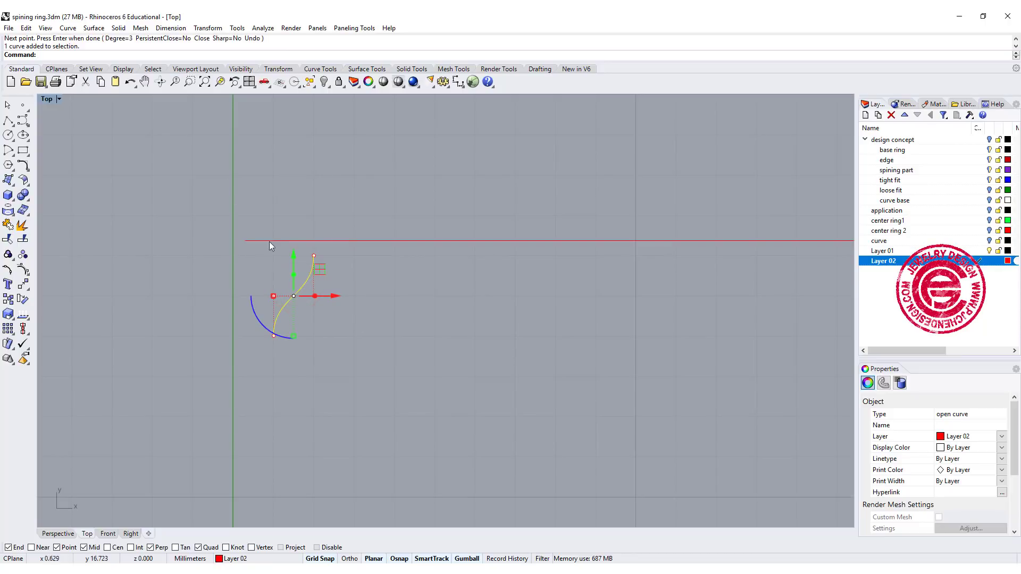
left_click_drag(397, 397, 183, 154)
left_click(27, 331)
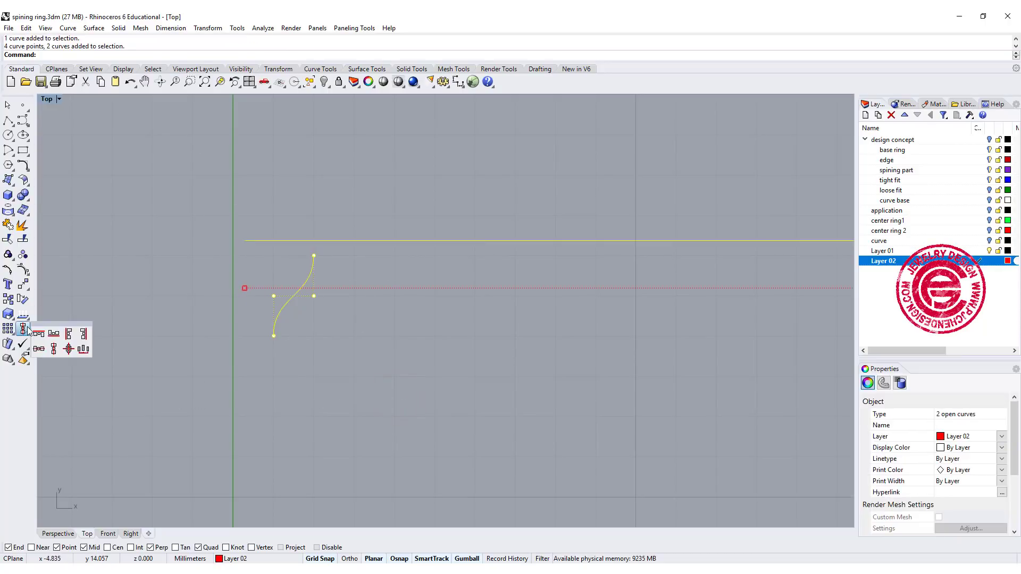
left_click_drag(39, 330, 163, 133)
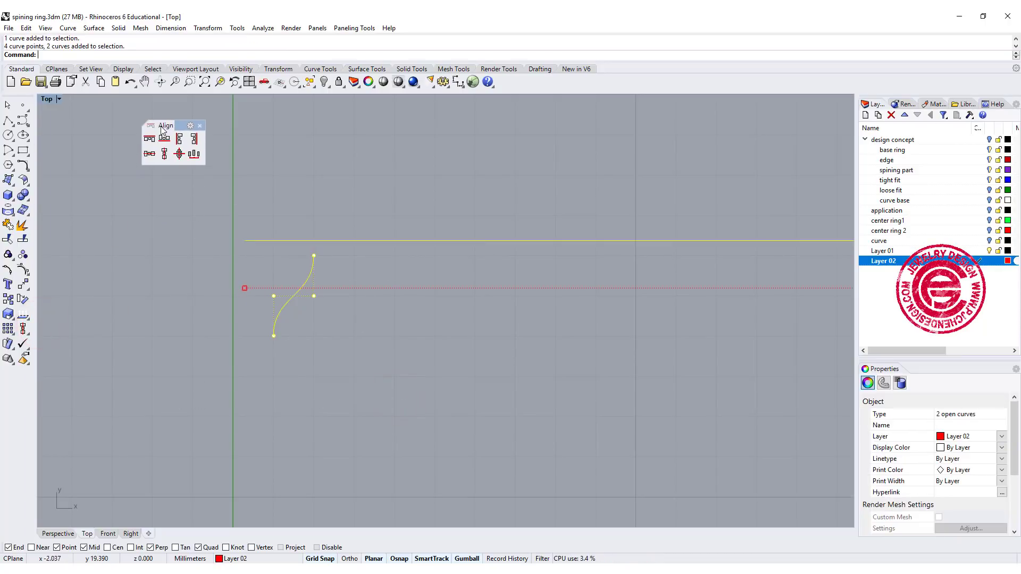
left_click(151, 154)
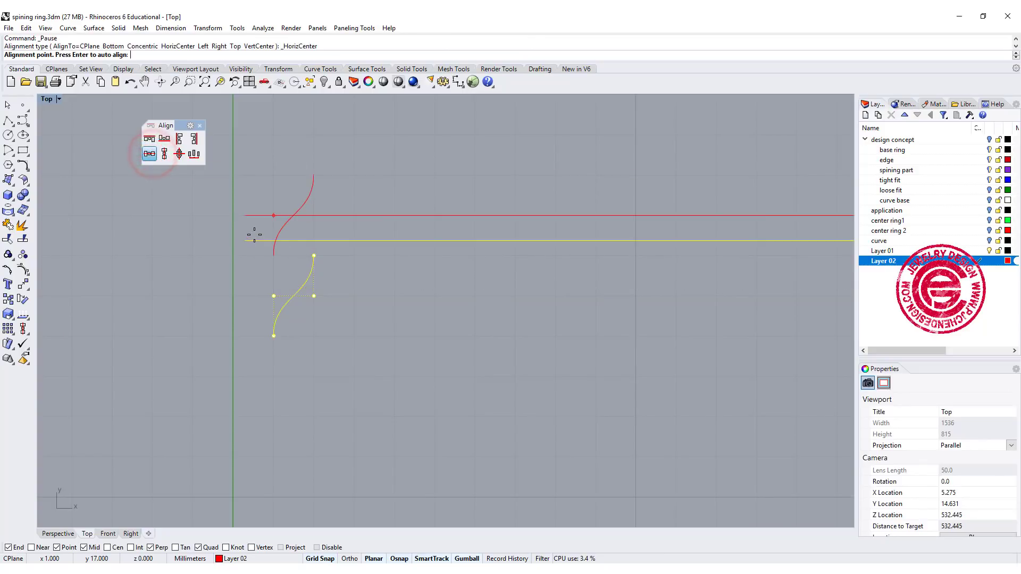
left_click(255, 235)
left_click(347, 263)
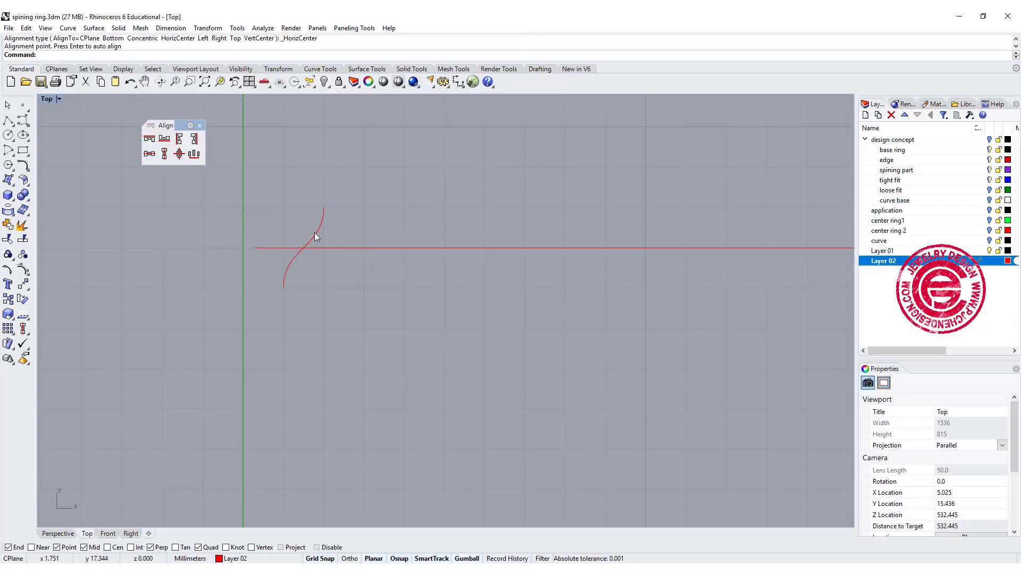
Step: Copy the S-curve 1 mm along the long line in the positive X direction
right_click_drag(324, 231, 303, 257)
left_click(249, 296)
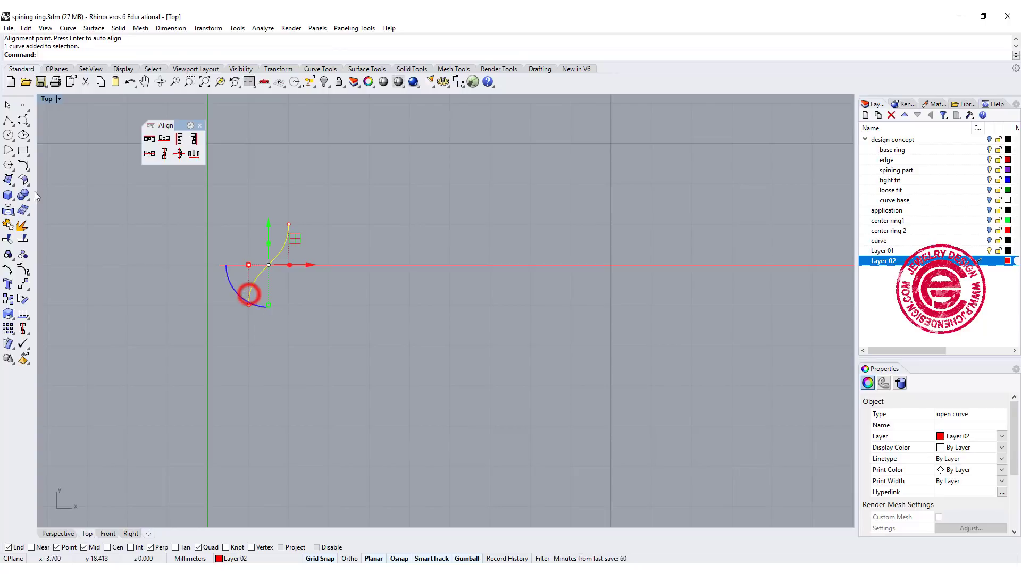
right_click(24, 287)
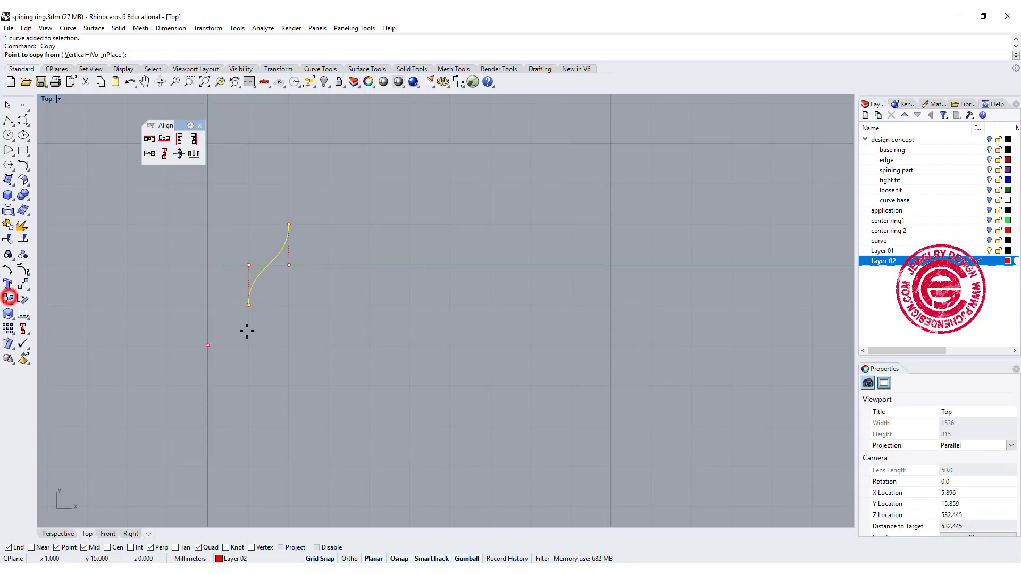
left_click(248, 305)
left_click(288, 306)
right_click(388, 306)
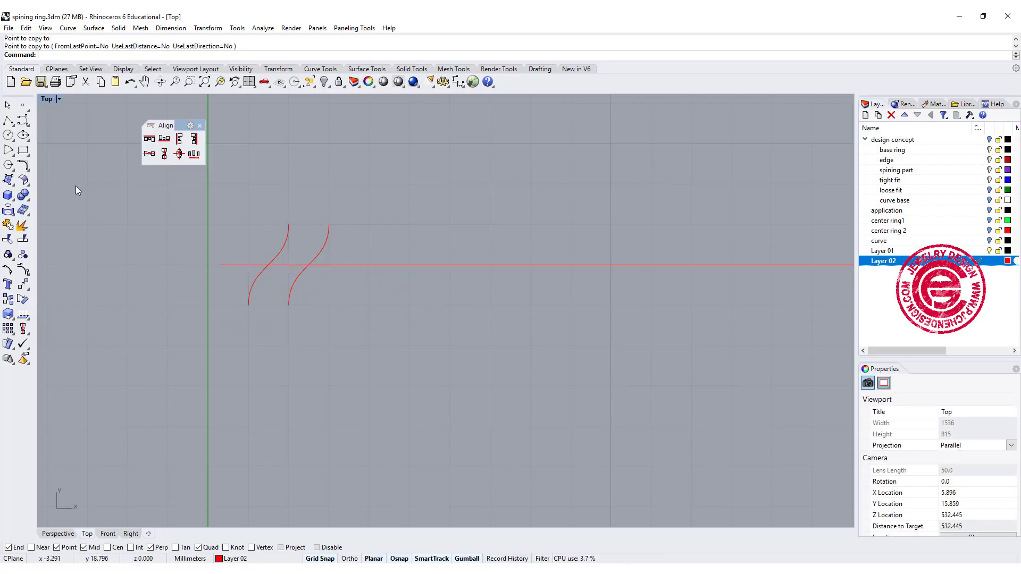
Step: Draw an arc joining the lower ends of the two S-curves, with its start direction pointing straight up in the Right view
double_click(47, 100)
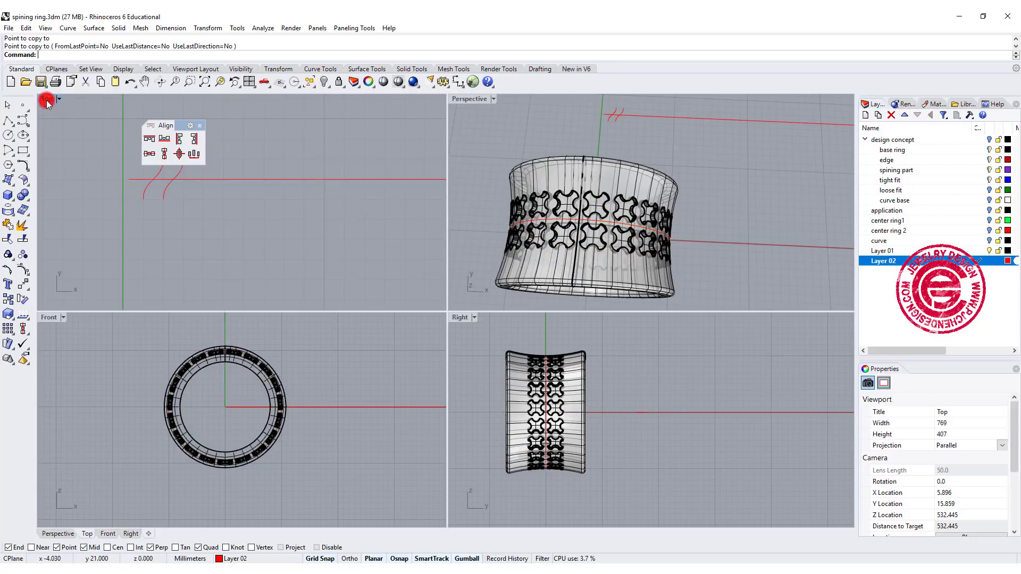
left_click(471, 99)
double_click(473, 99)
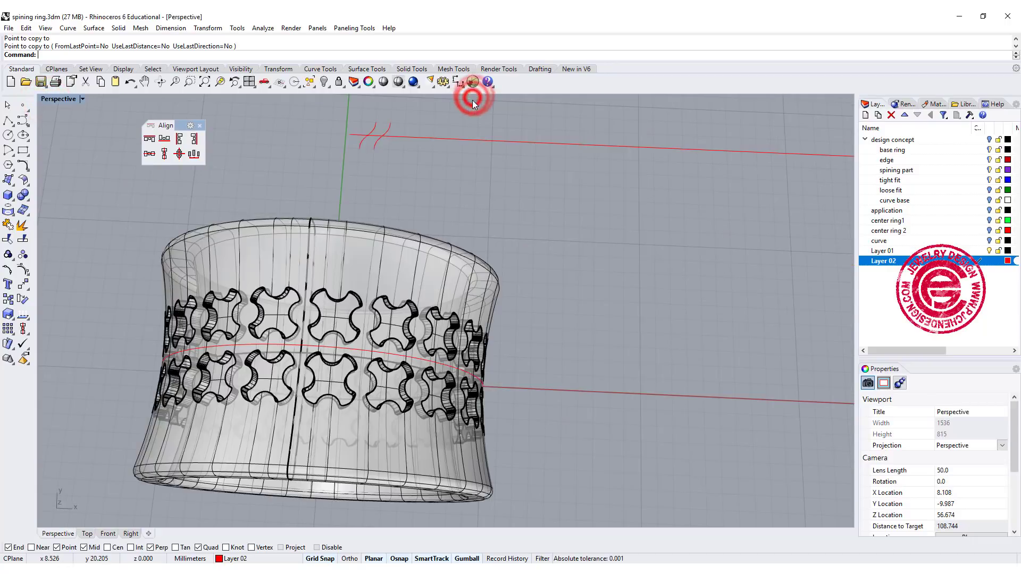
right_click_drag(475, 128, 452, 243, "shift")
scroll(452, 243, "up", 10)
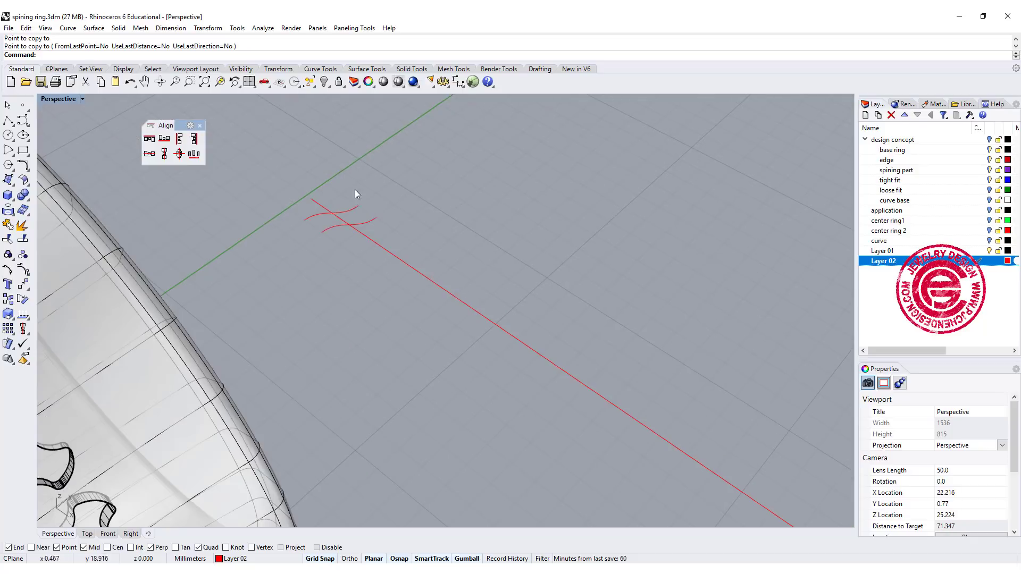
scroll(343, 240, "down", 4)
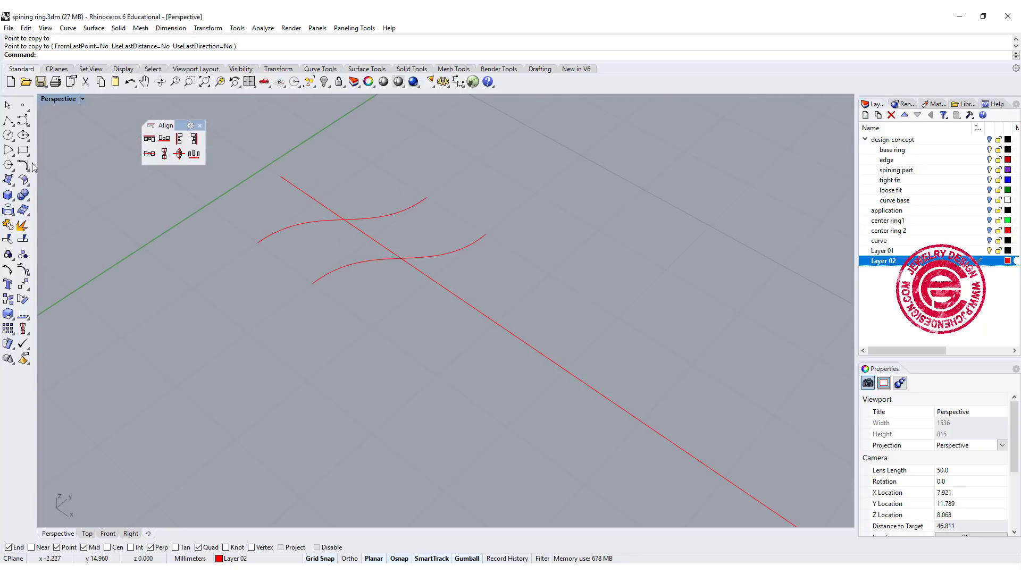
left_click(9, 151)
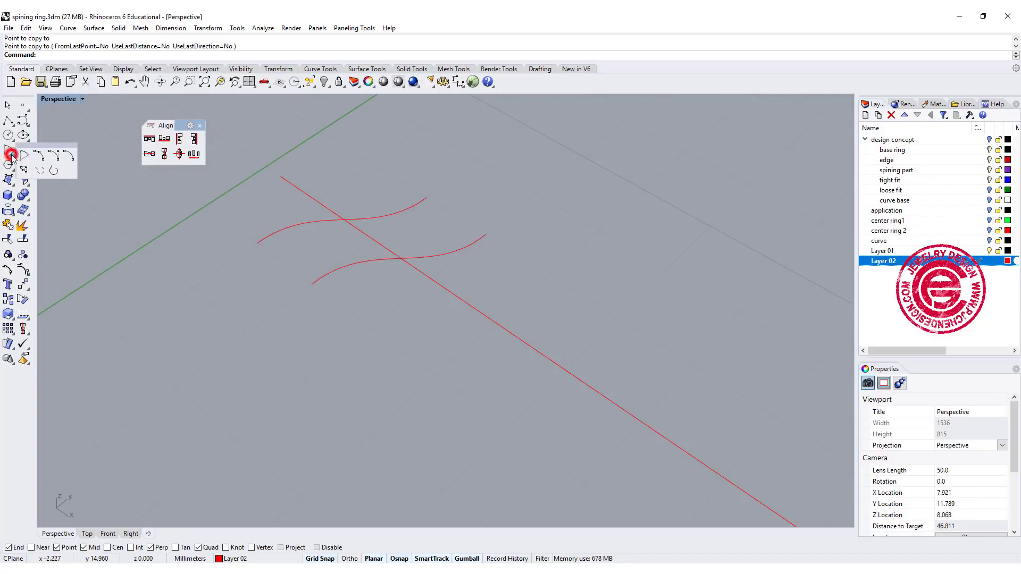
left_click(39, 156)
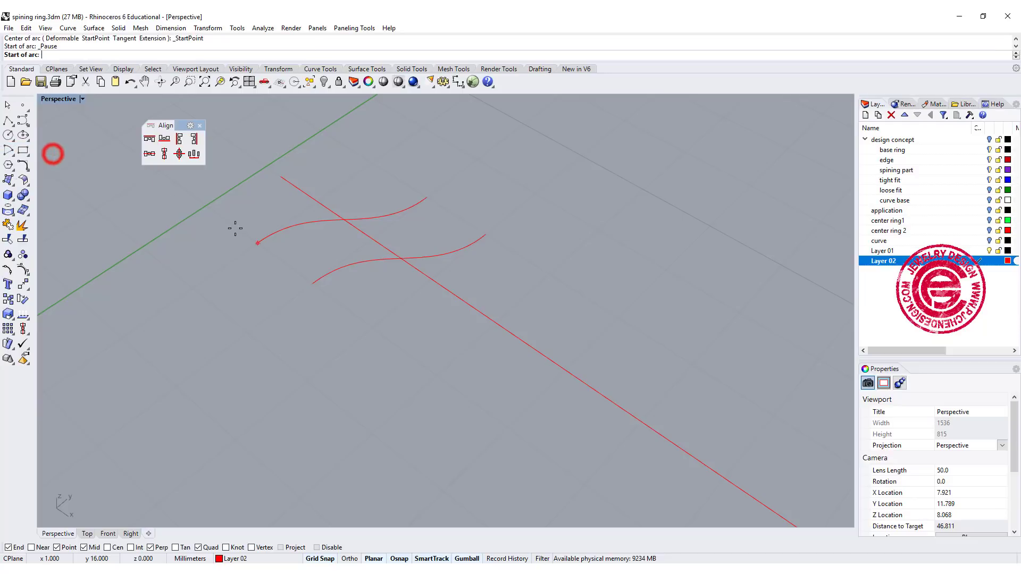
left_click(257, 243)
left_click(313, 283)
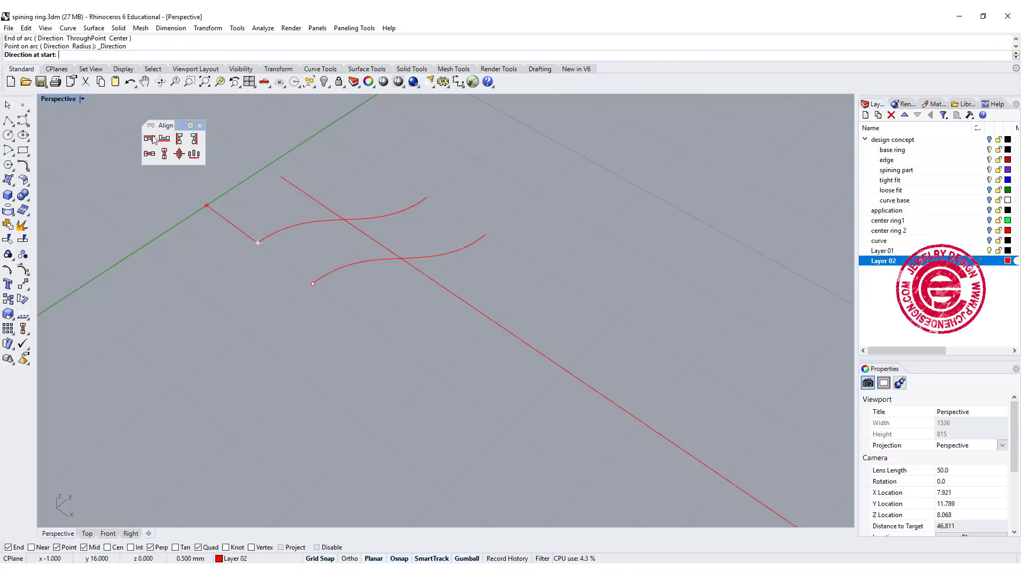
double_click(71, 99)
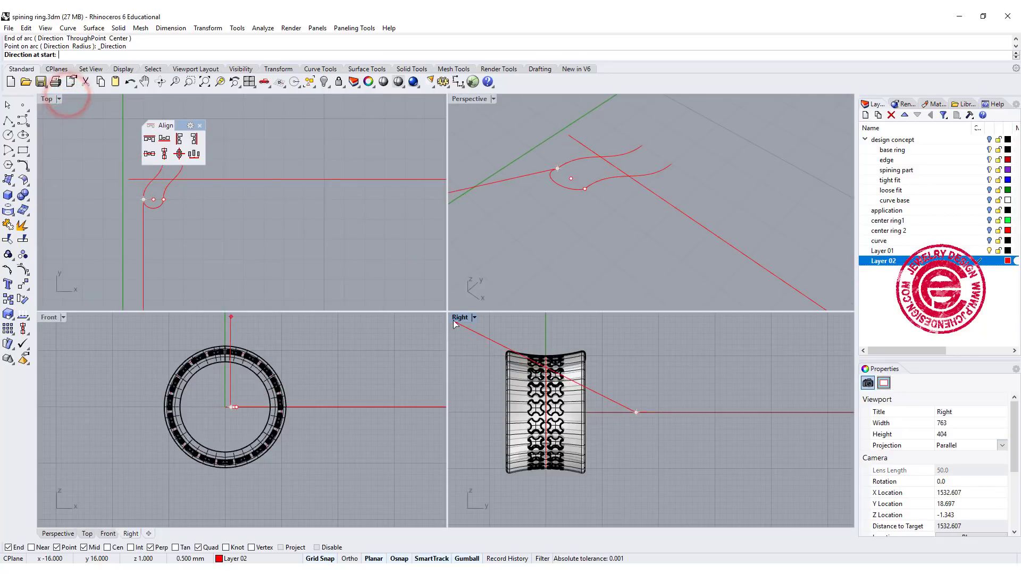
left_click(641, 368)
Step: Draw a matching upright arc between the upper ends of the two S-curves, setting its start direction in the Right view
right_click_drag(569, 189, 620, 205)
right_click(576, 195)
left_click(542, 208)
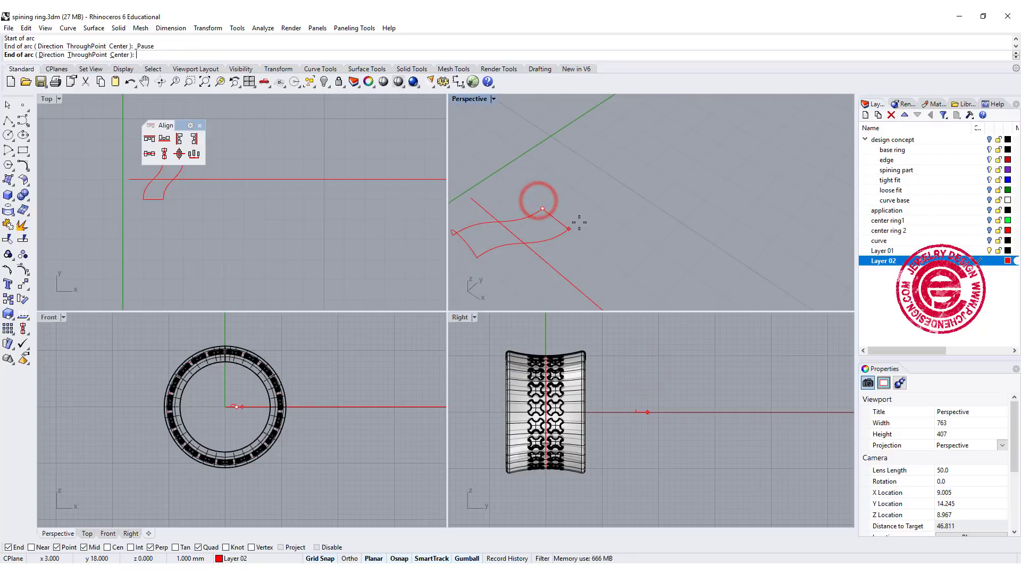
left_click(568, 228)
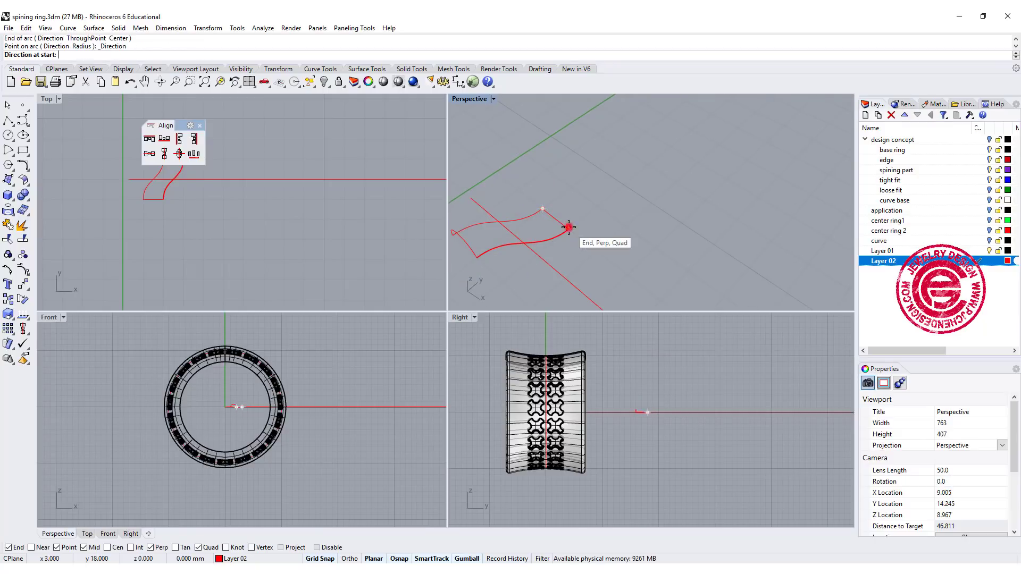
left_click(642, 360)
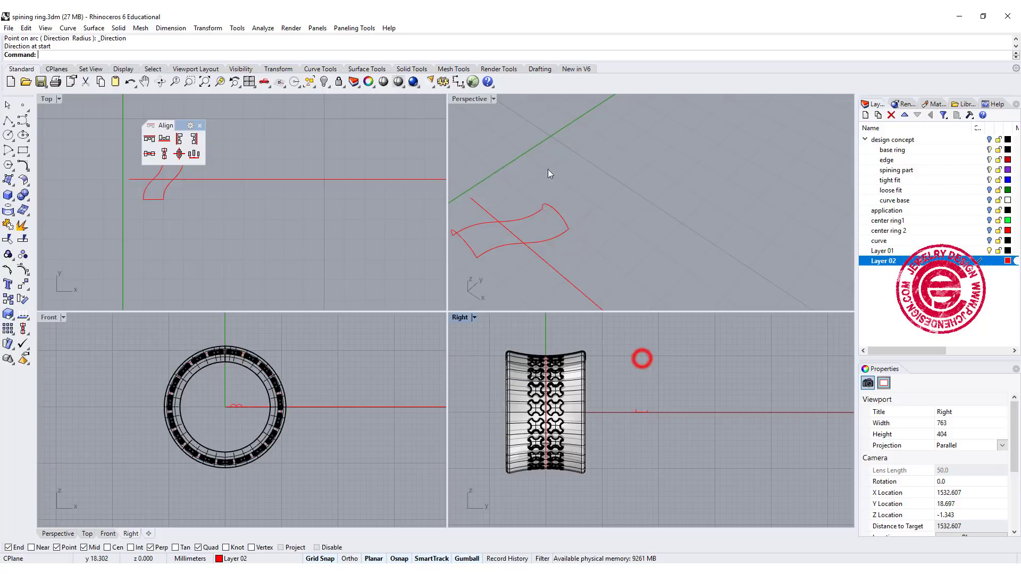
Step: Draw a straight polyline between the endpoints of each arc to close both end profiles
double_click(474, 101)
scroll(392, 257, "up", 5)
left_click(23, 123)
left_click(280, 374)
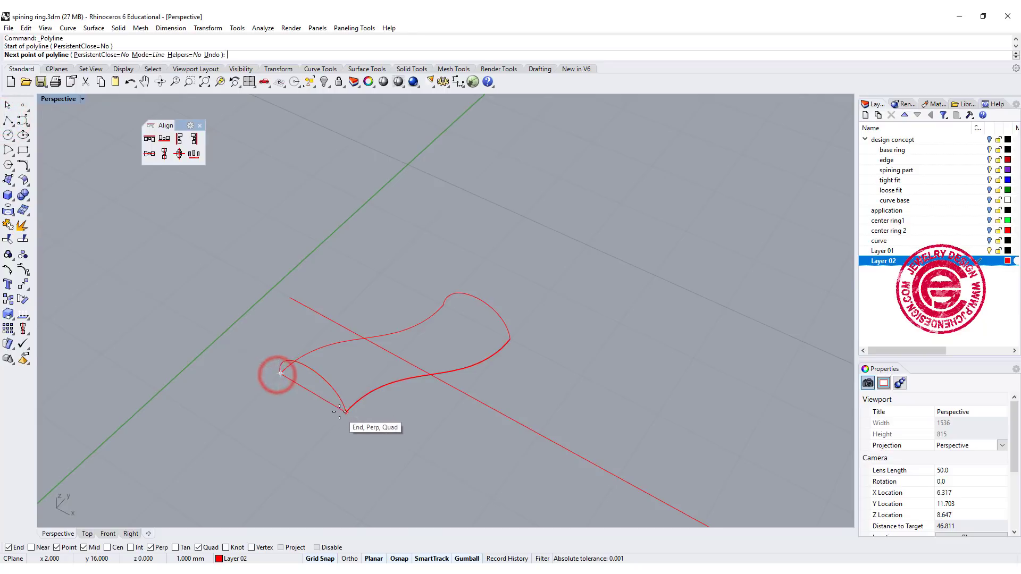
left_click(345, 412)
key("Return")
key("Return")
left_click(443, 305)
left_click(509, 339)
key("Return")
Step: Join each arc with its straight line into a closed profile and check both by selecting them
left_click_drag(331, 418, 310, 379)
left_click_drag(489, 338, 475, 297)
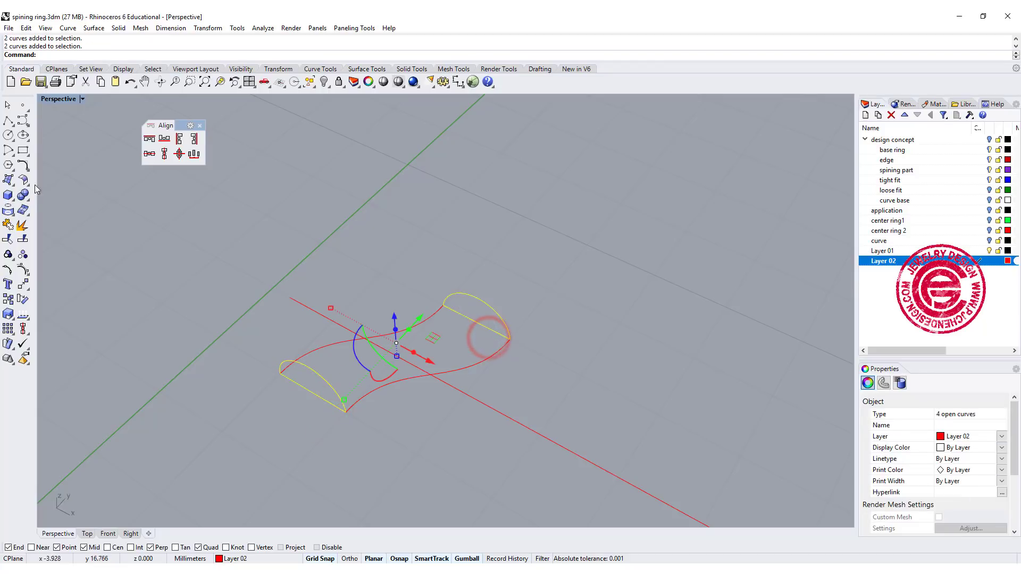
left_click(9, 226)
left_click(176, 271)
left_click(313, 371)
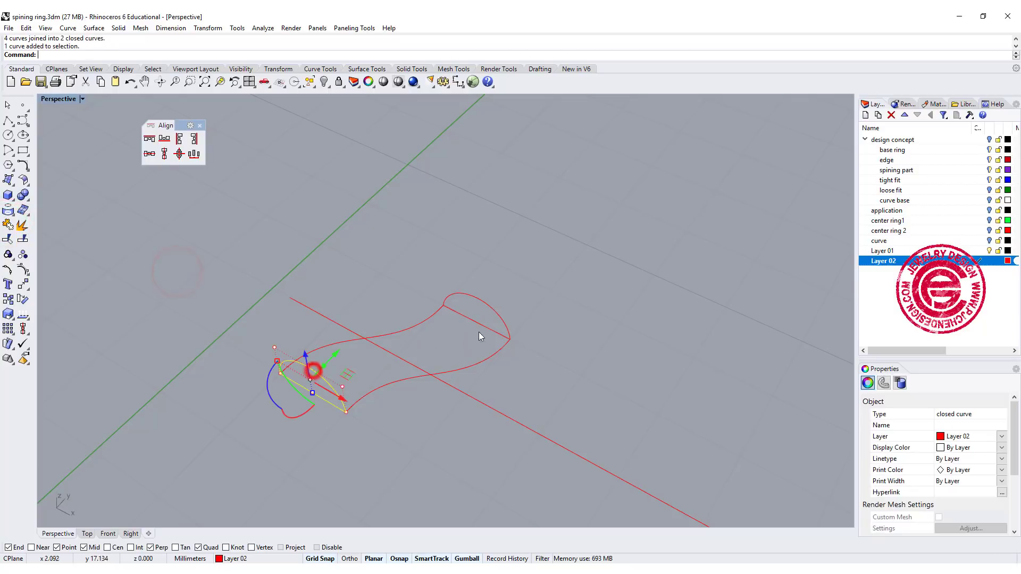
left_click(504, 321)
left_click(576, 378)
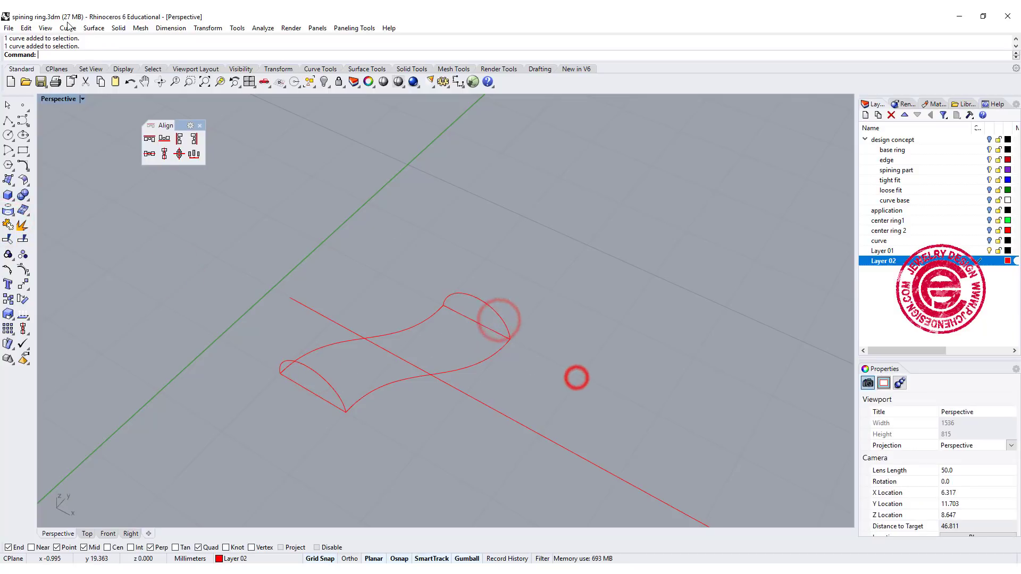
Step: Sweep the two closed end profiles along both S-curves as rails with Sweep 2 Rails
left_click(93, 30)
left_click(122, 79)
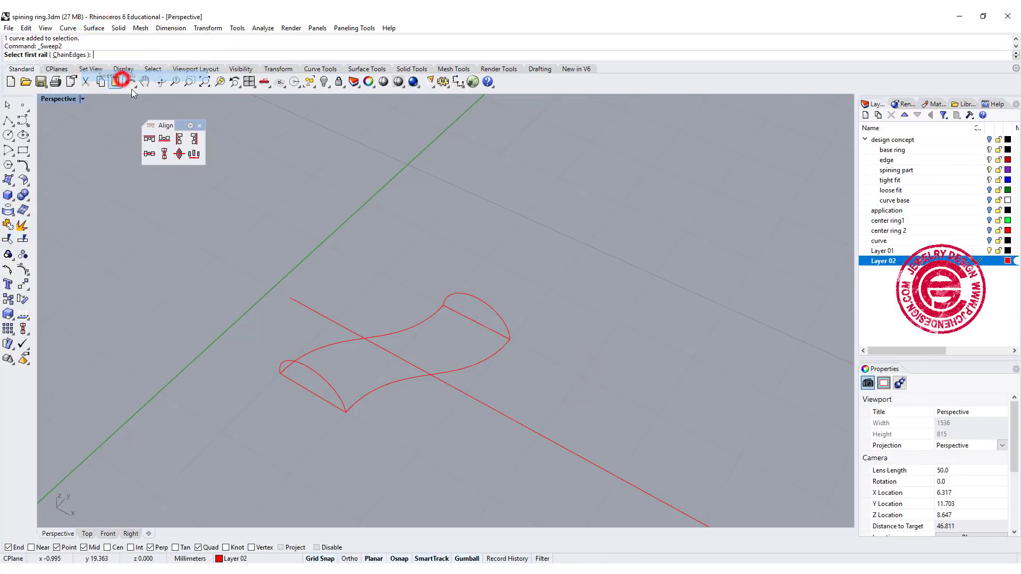
left_click(312, 347)
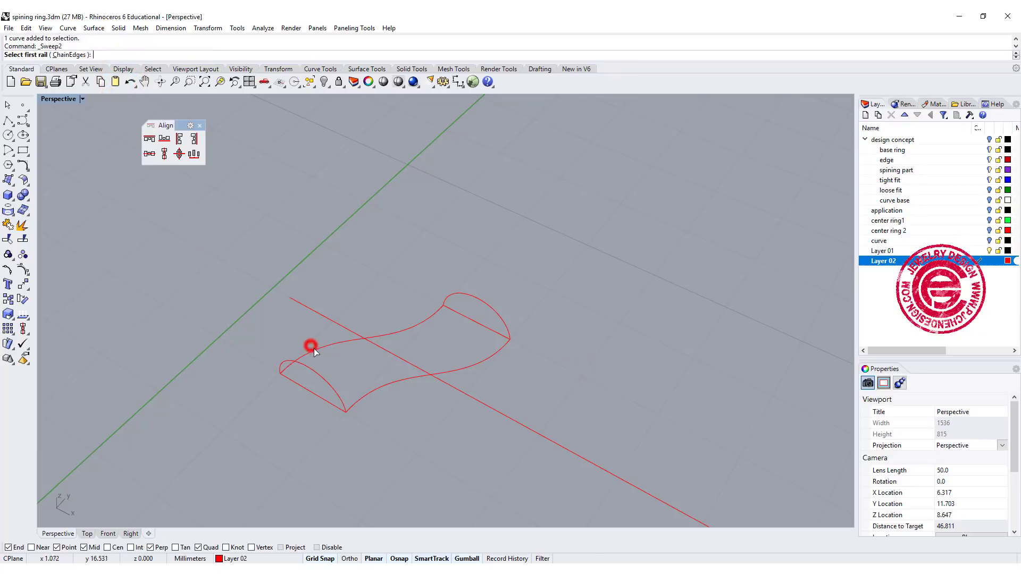
left_click(361, 397)
left_click(331, 406)
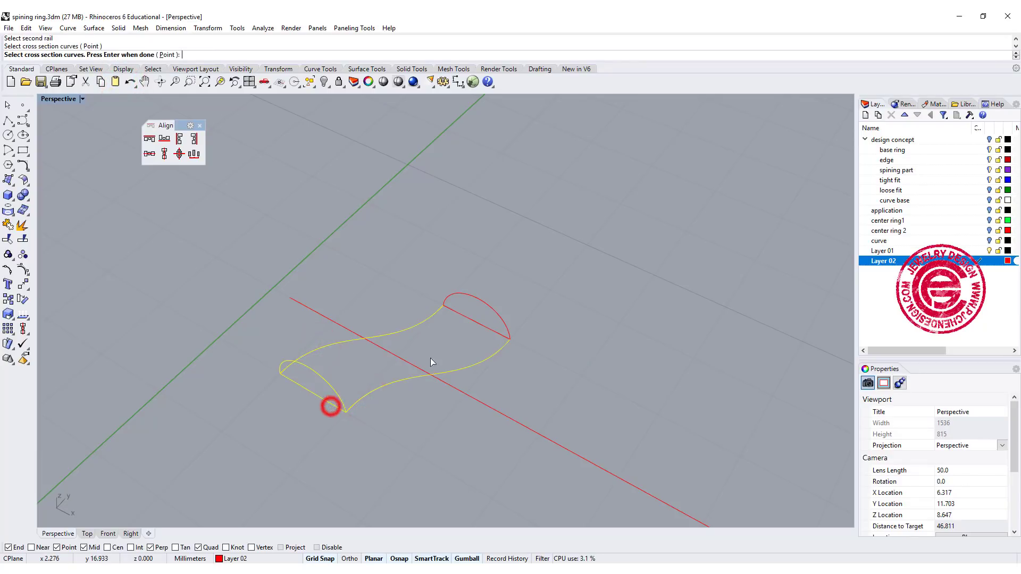
left_click(488, 332)
key("Return")
key("Return")
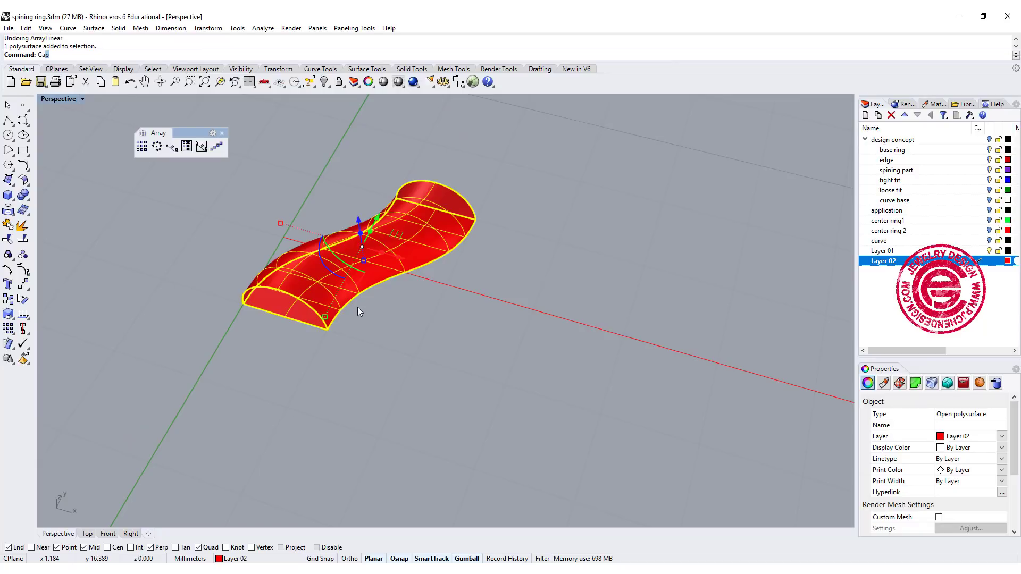
Step: Cap the open ends of the swept piece to make it a closed solid and select it again
key("Return")
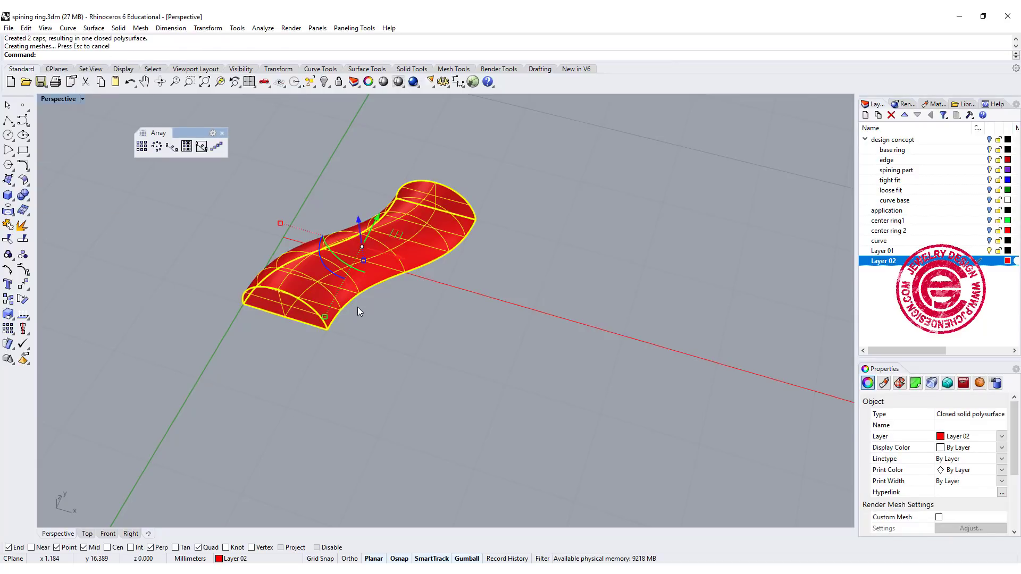
left_click(369, 323)
left_click(334, 270)
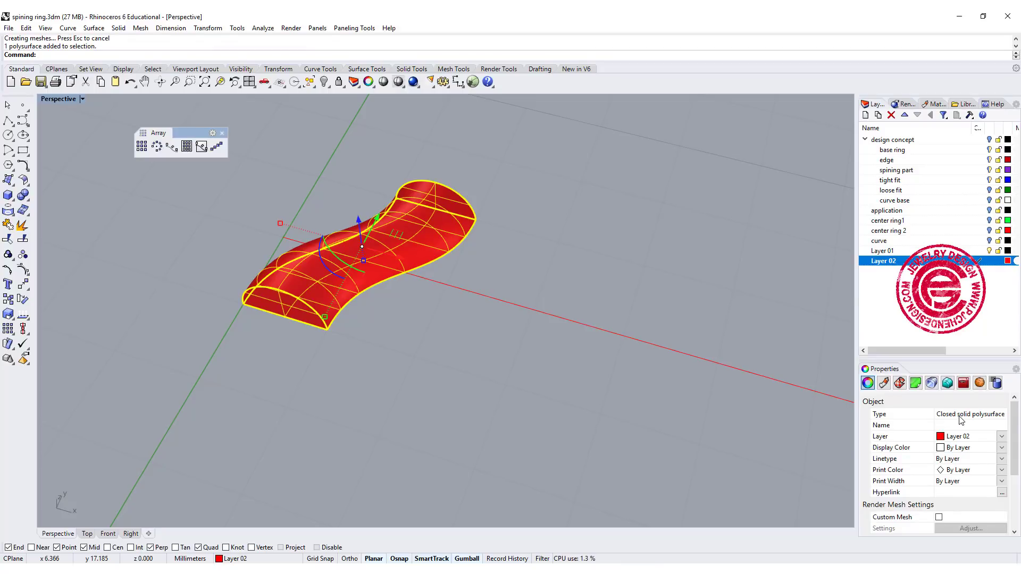
Step: In the Top view, create a linear array of 65 swept pieces, using the piece's two lower corners as reference points
scroll(391, 296, "down", 2)
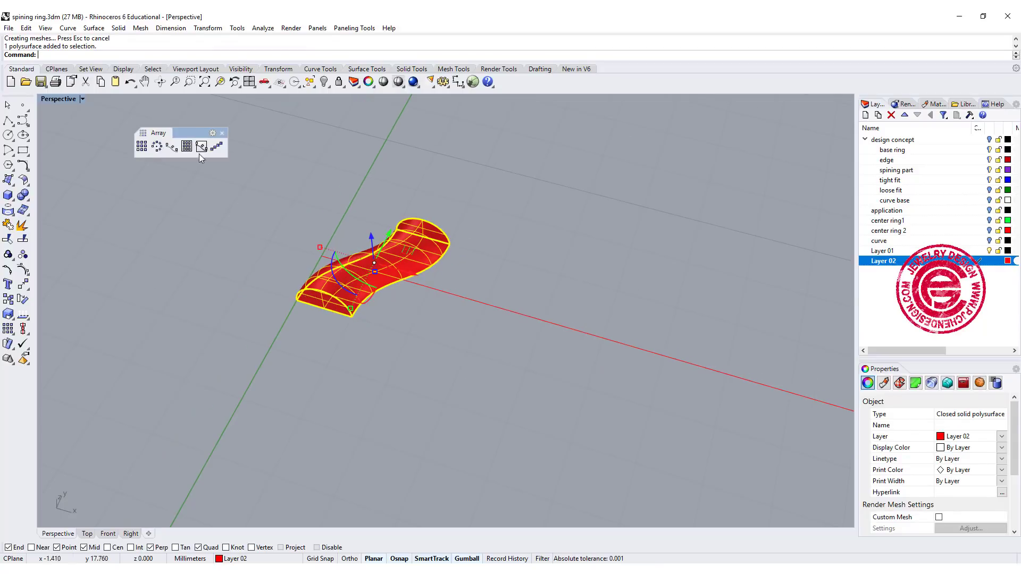
double_click(47, 99)
double_click(54, 102)
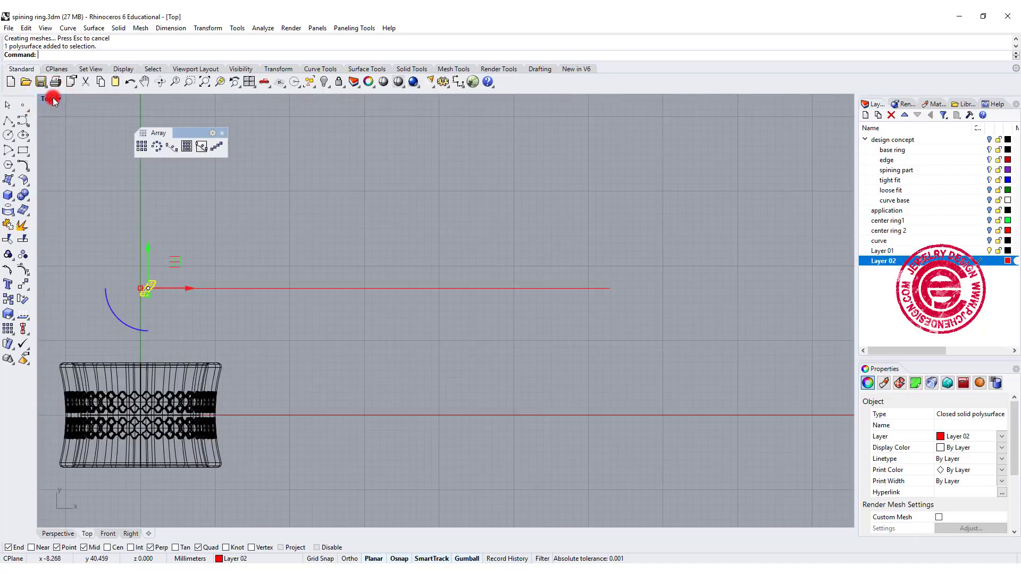
right_click_drag(312, 168, 387, 158)
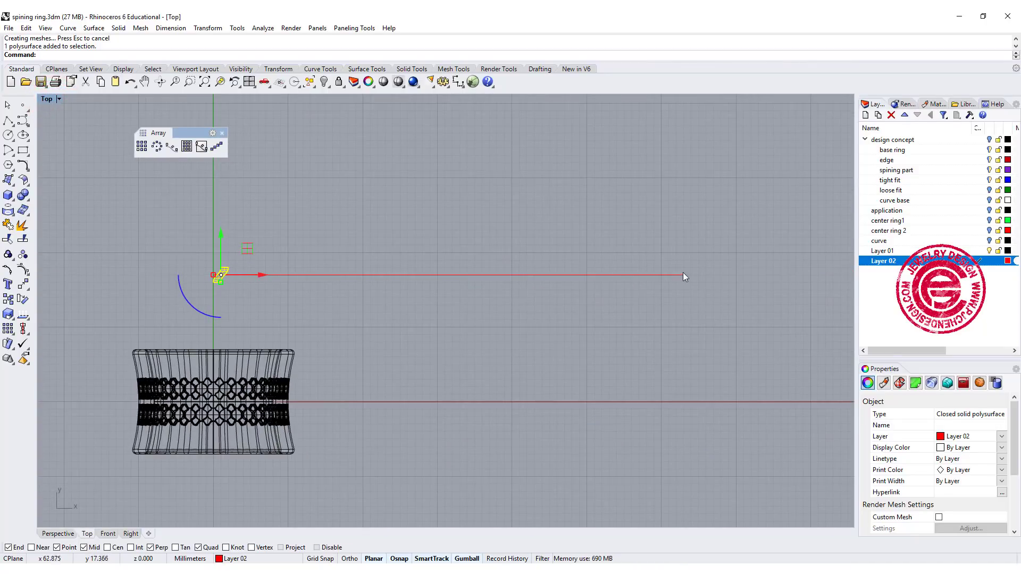
left_click(221, 143)
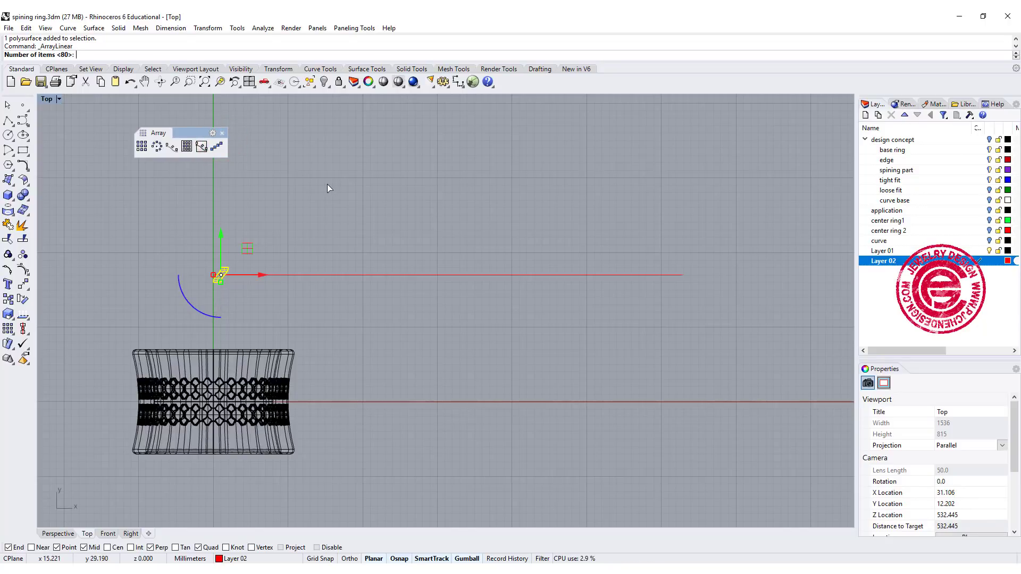
key("Return")
scroll(219, 278, "up", 8)
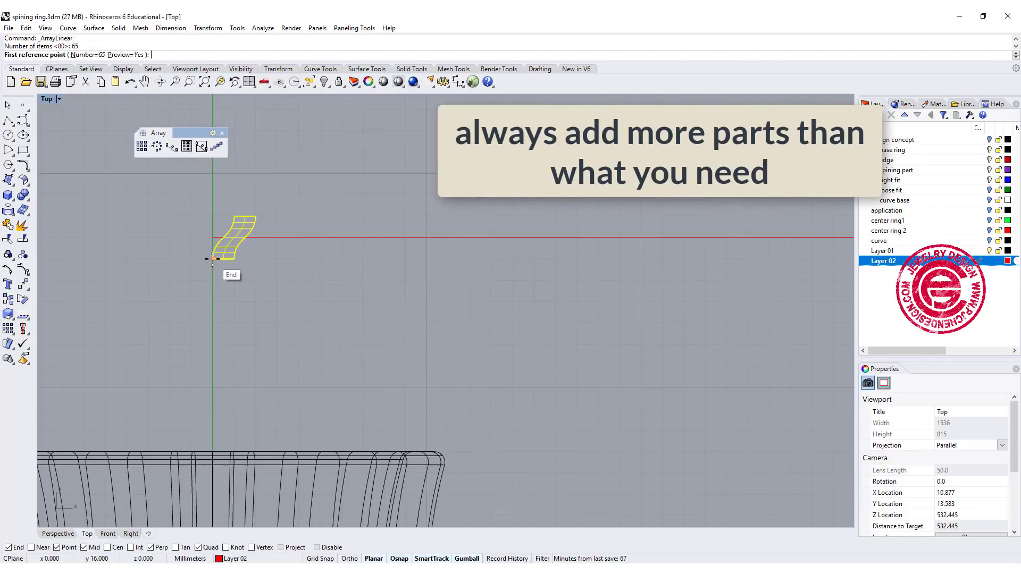
left_click(213, 259)
left_click(240, 257)
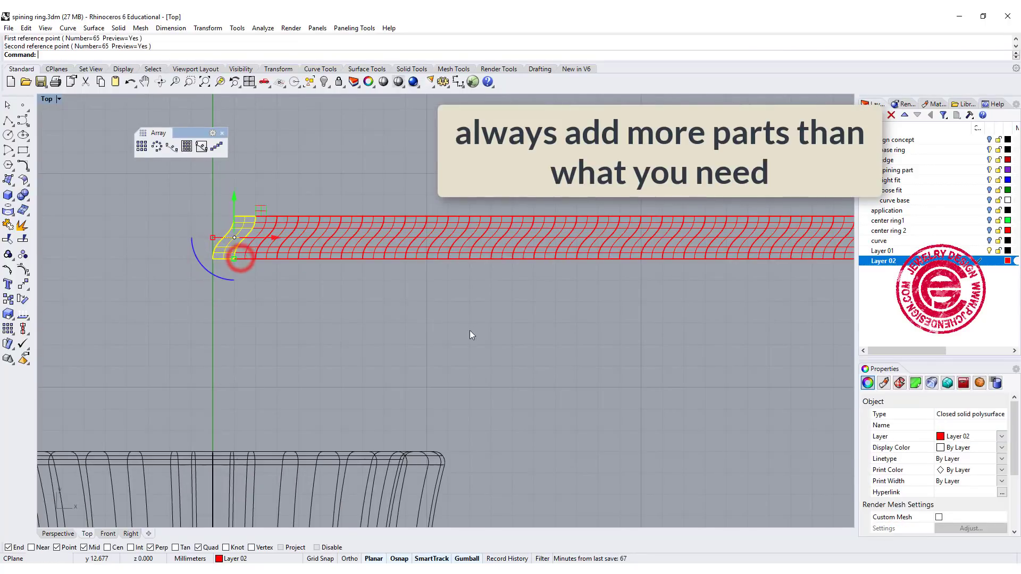
Step: Try deleting the last four pieces at the far end of the arrayed strip
scroll(474, 330, "down", 4)
right_click_drag(688, 346, 615, 213)
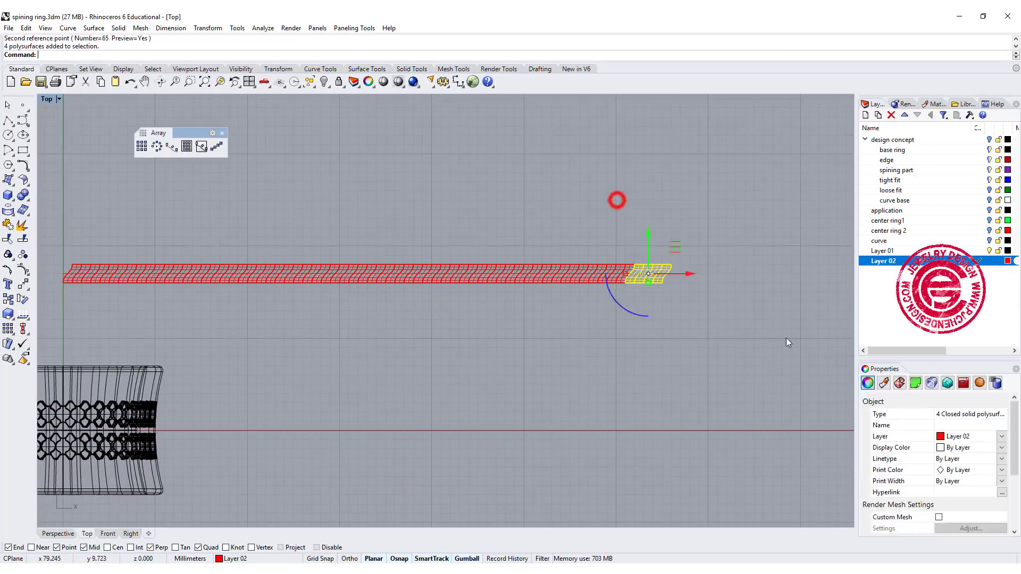
scroll(643, 292, "up", 5)
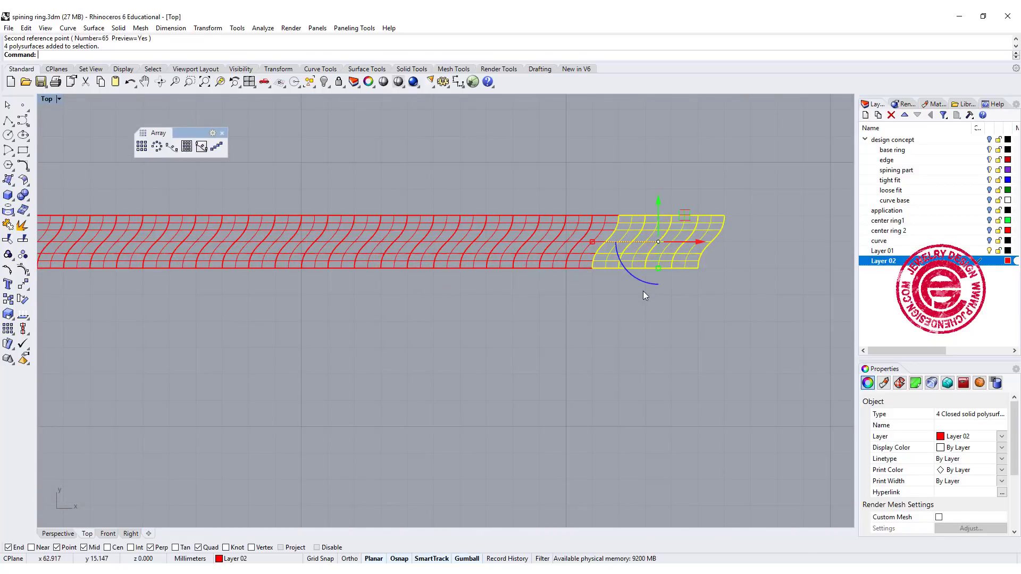
key("Delete")
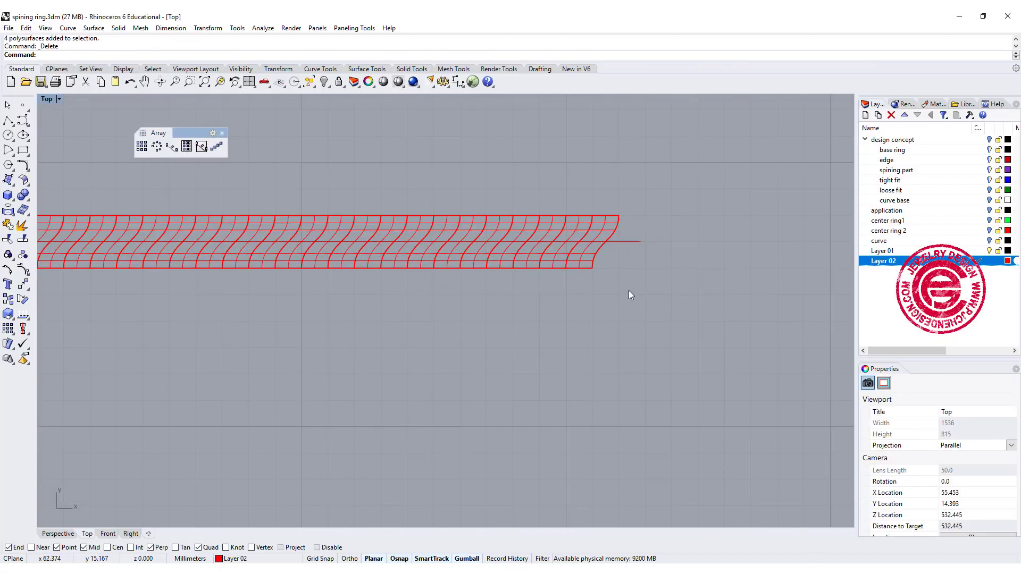
key("ctrl+z")
left_click(710, 326)
Step: Delete the last three pieces at the far end of the arrayed strip
left_click_drag(661, 272, 633, 272)
key("ctrl+y")
scroll(668, 305, "up", 1)
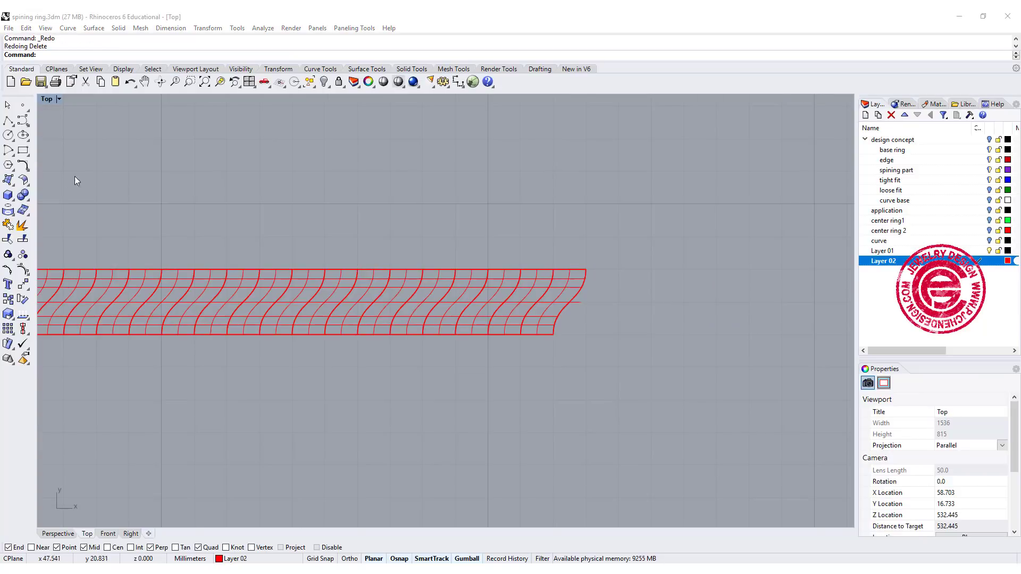
Step: Draw a solid box about 5.9 by 2.7 mm from the far end's lower corner, covering the slanted overhang and rising above the strip
left_click(6, 197)
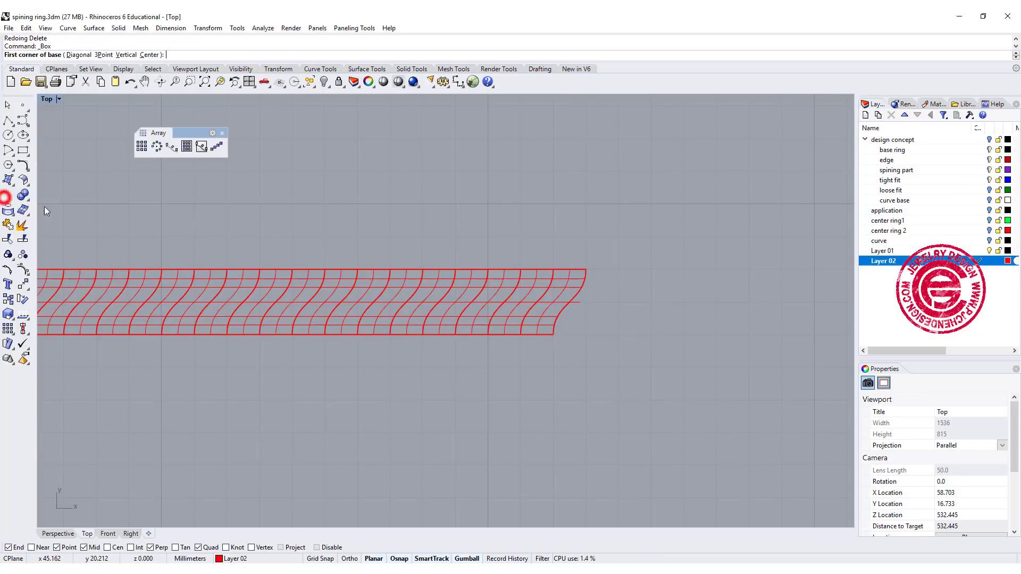
left_click(554, 335)
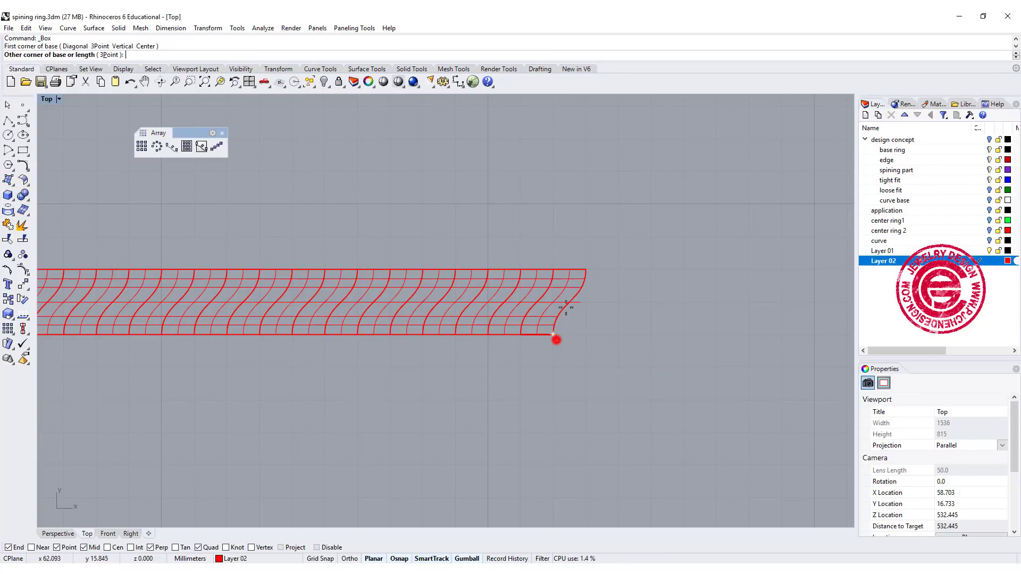
left_click(747, 246)
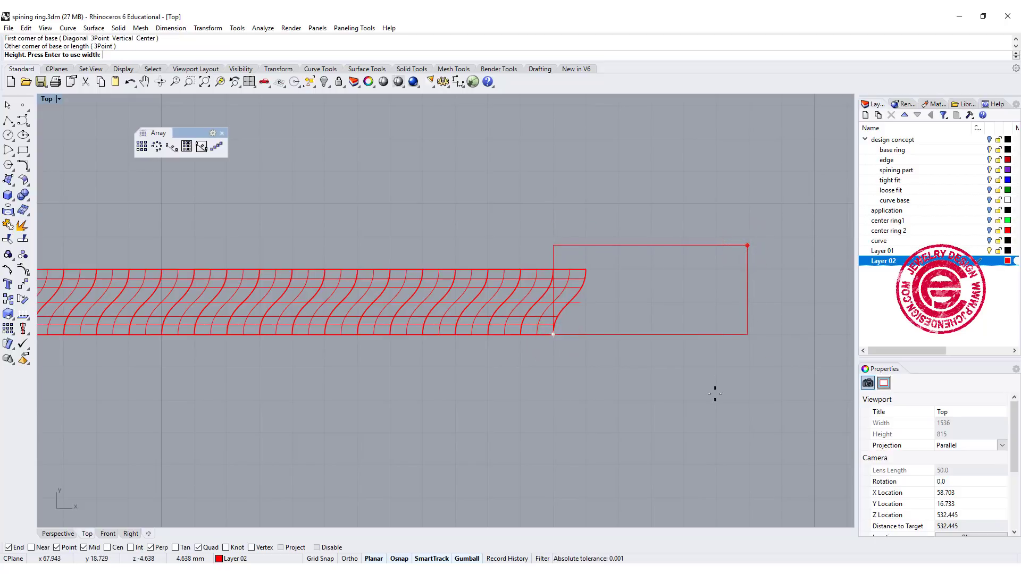
double_click(47, 100)
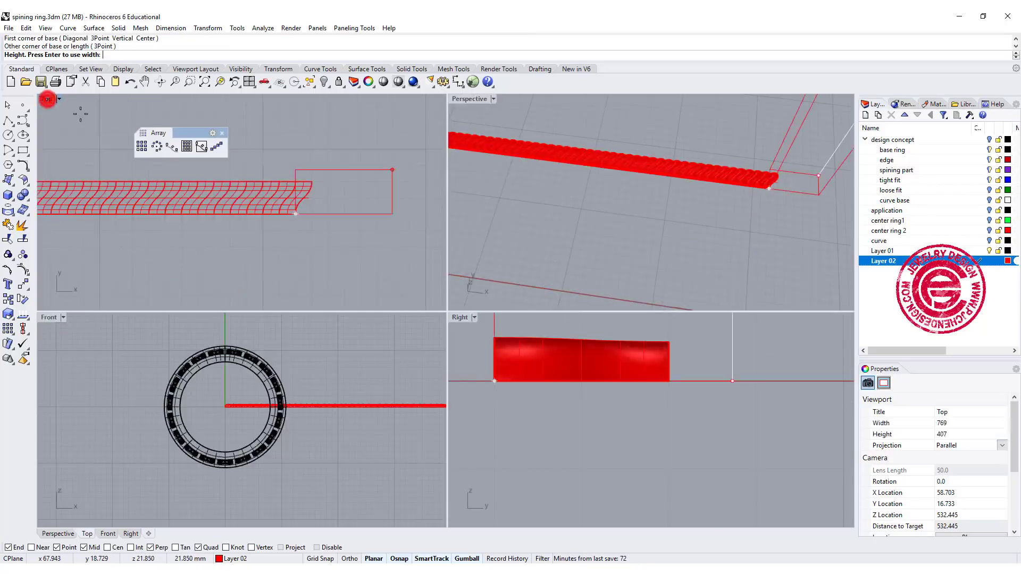
right_click_drag(691, 429, 670, 478)
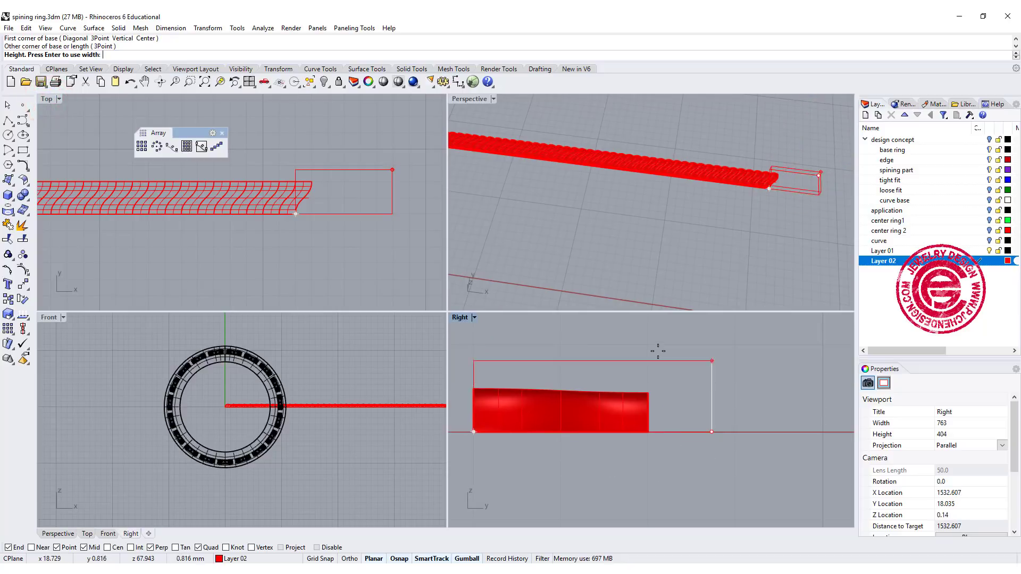
left_click(657, 336)
Step: Widen the box in the Top view and lower it in the Right view so it encloses the strip's overhanging end on all sides
scroll(263, 191, "up", 3)
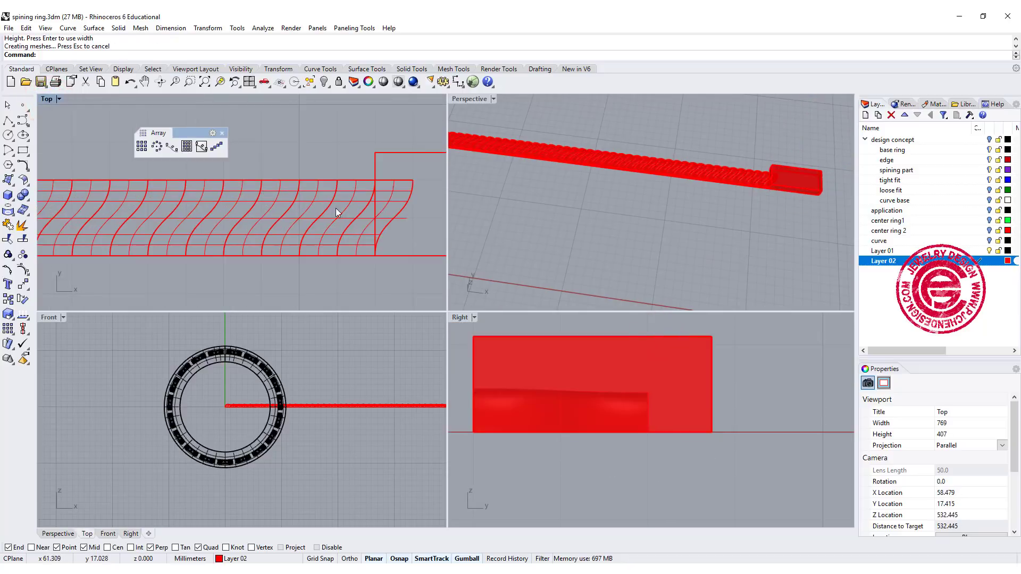
right_click_drag(332, 211, 290, 211)
left_click(303, 230)
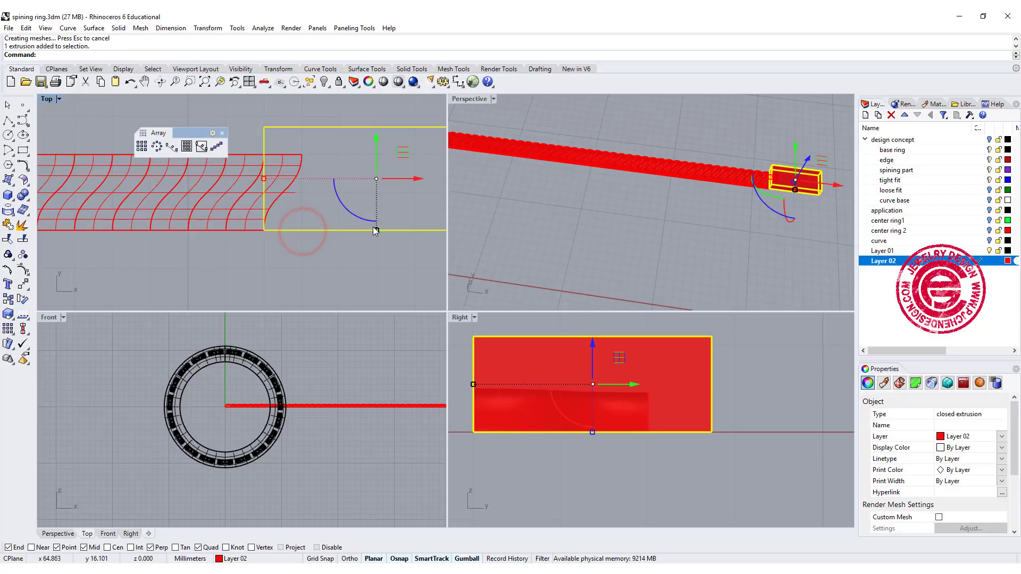
left_click_drag(376, 232, 376, 248)
right_click_drag(290, 193, 258, 205)
left_click(171, 268)
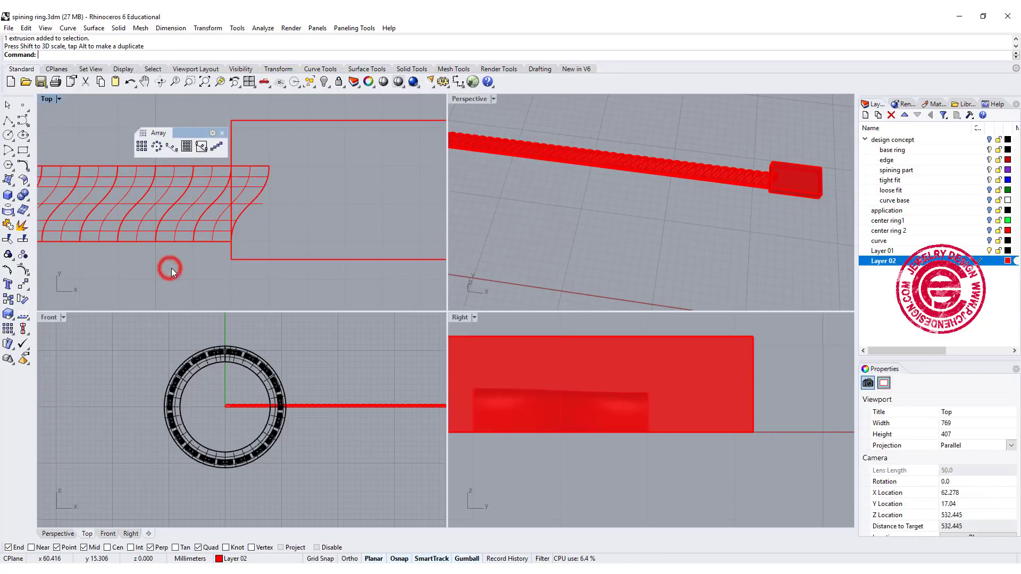
left_click(581, 352)
left_click_drag(590, 350, 590, 360)
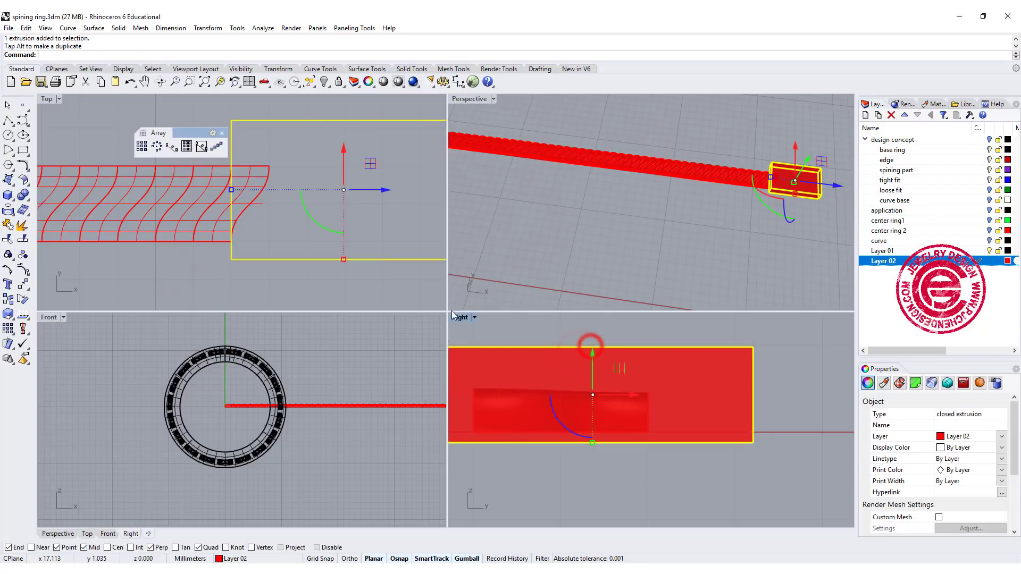
left_click(353, 293)
Step: Subtract the box from the last piece with Boolean Difference to cut the strip's far end straight
left_click(23, 197)
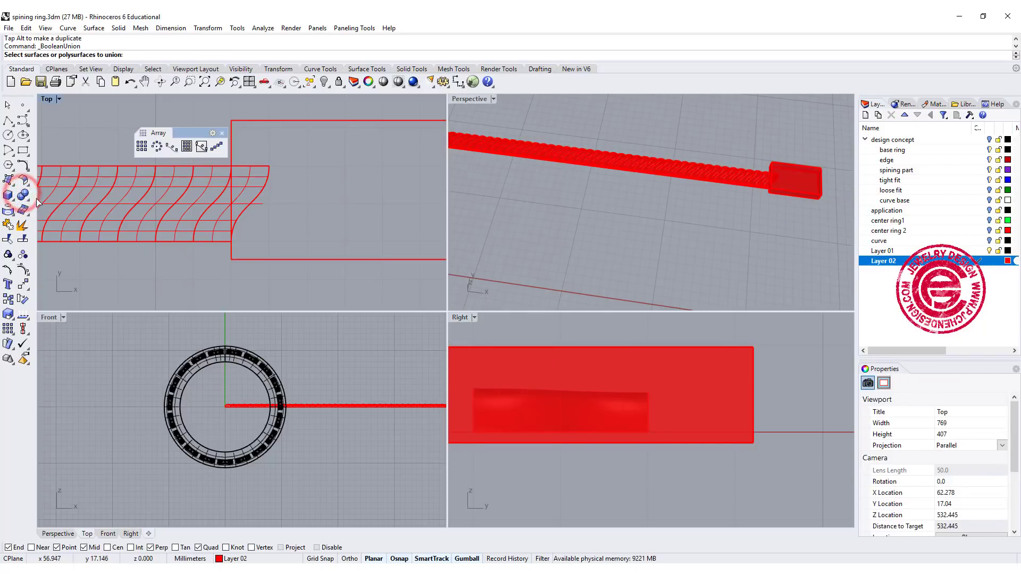
left_click(24, 197)
left_click(68, 201)
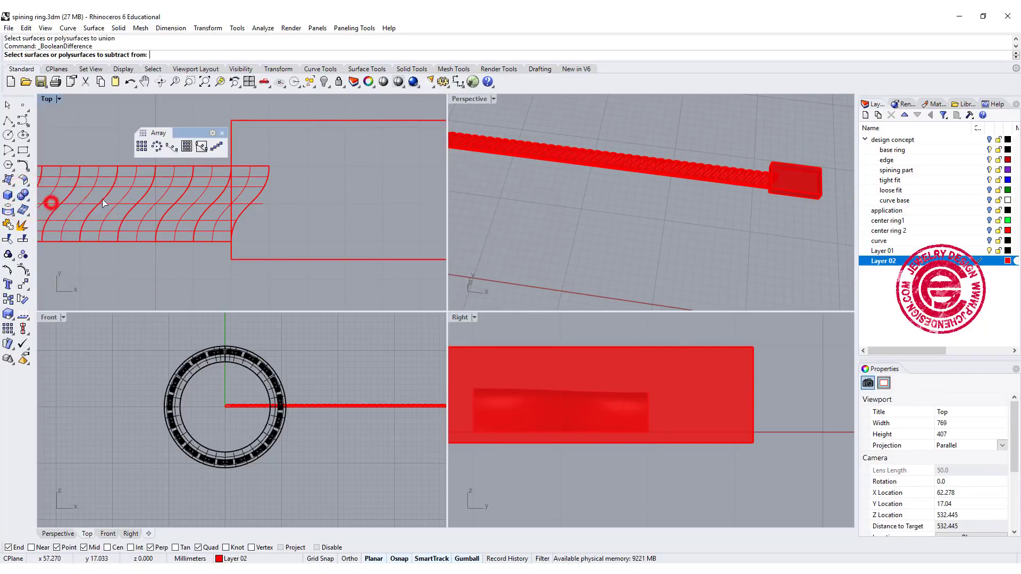
left_click(202, 231)
key("Return")
left_click_drag(321, 286, 298, 253)
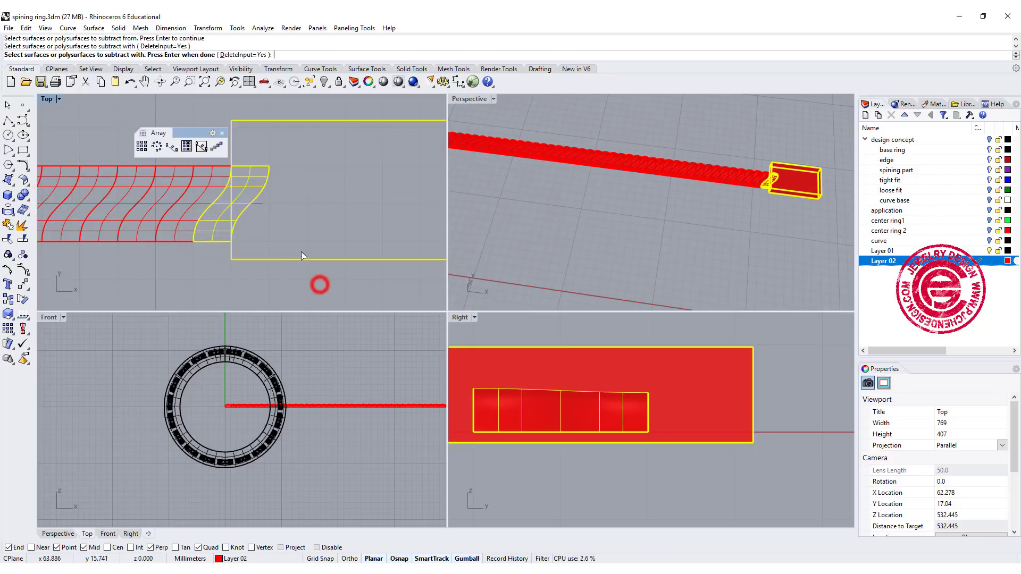
key("Return")
left_click(578, 330)
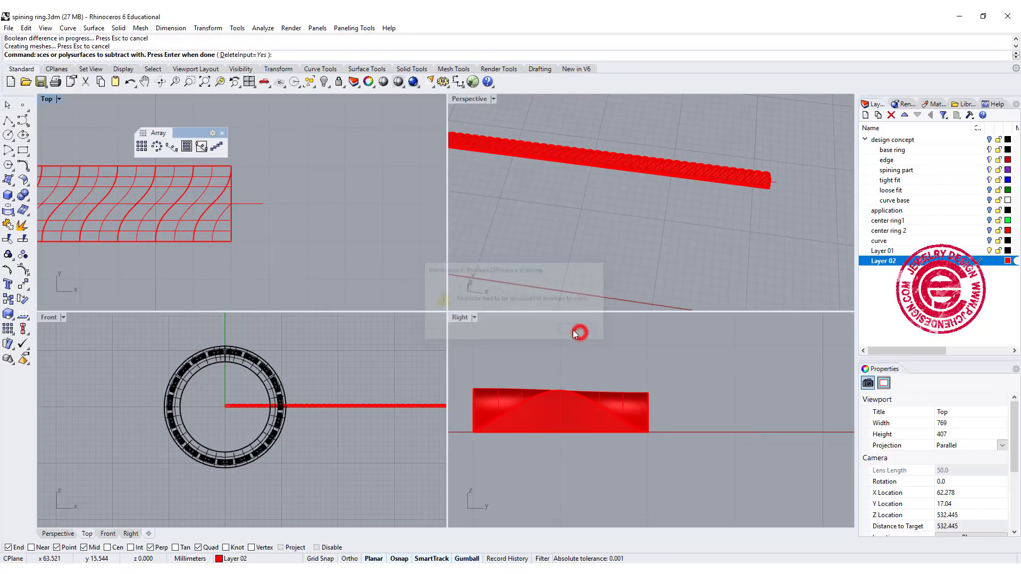
left_click(262, 231)
Step: Examine the trimmed strip beside the ring in Perspective and its slanted starting end in the Top view
right_click_drag(730, 224, 682, 164)
scroll(681, 164, "up", 5)
scroll(681, 164, "down", 5)
right_click_drag(451, 209, 613, 189)
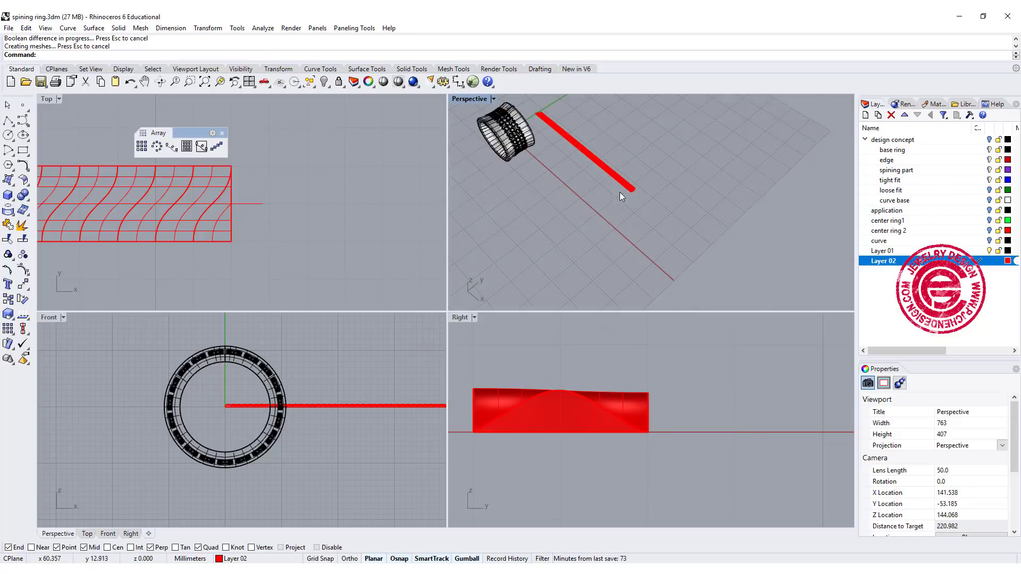
scroll(163, 234, "down", 5)
scroll(129, 229, "down", 3)
right_click_drag(129, 228, 237, 231)
scroll(237, 231, "up", 3)
scroll(237, 230, "up", 2)
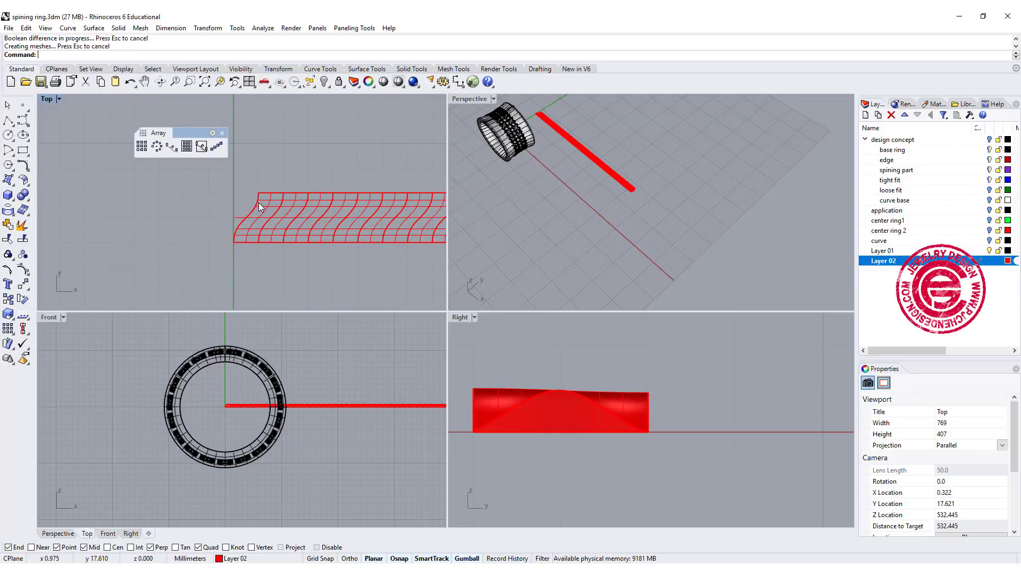
Step: Copy the first piece one piece width outward from the strip's start, using its two upper corners as reference points
left_click(259, 203)
right_click_drag(263, 195, 198, 241)
scroll(170, 224, "up", 2)
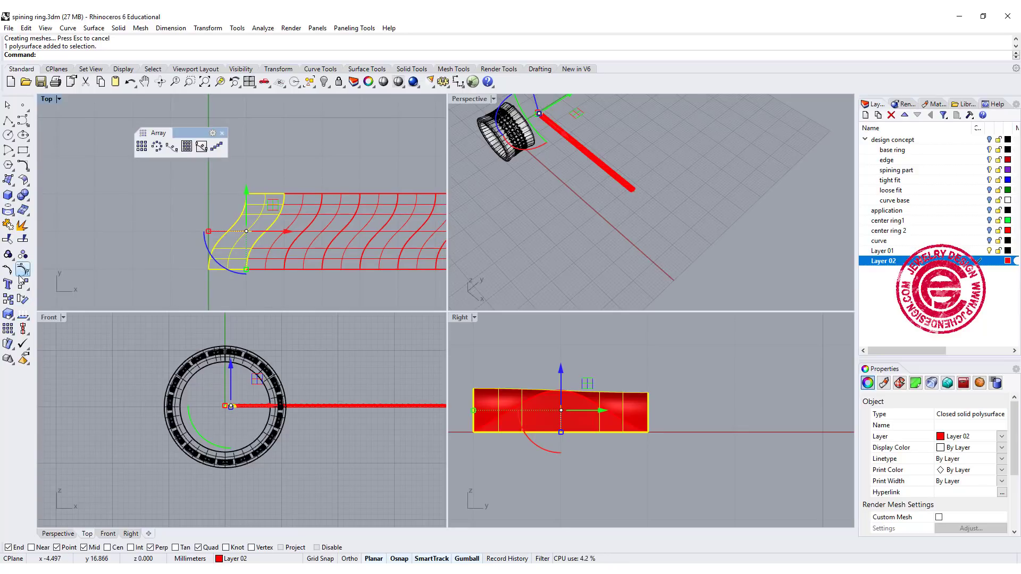
left_click(8, 299)
left_click(284, 194)
left_click(247, 193)
key("Return")
left_click(144, 206)
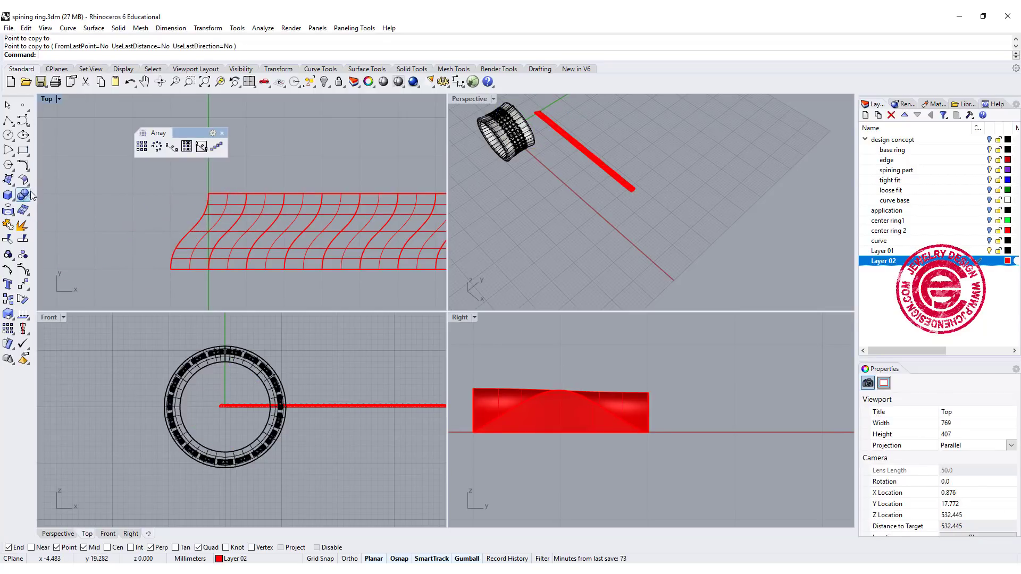
Step: Draw a box about 3.4 by 2.6 mm outward from the strip's original starting corner, extending about 2.7 mm downward
left_click(8, 195)
left_click(209, 270)
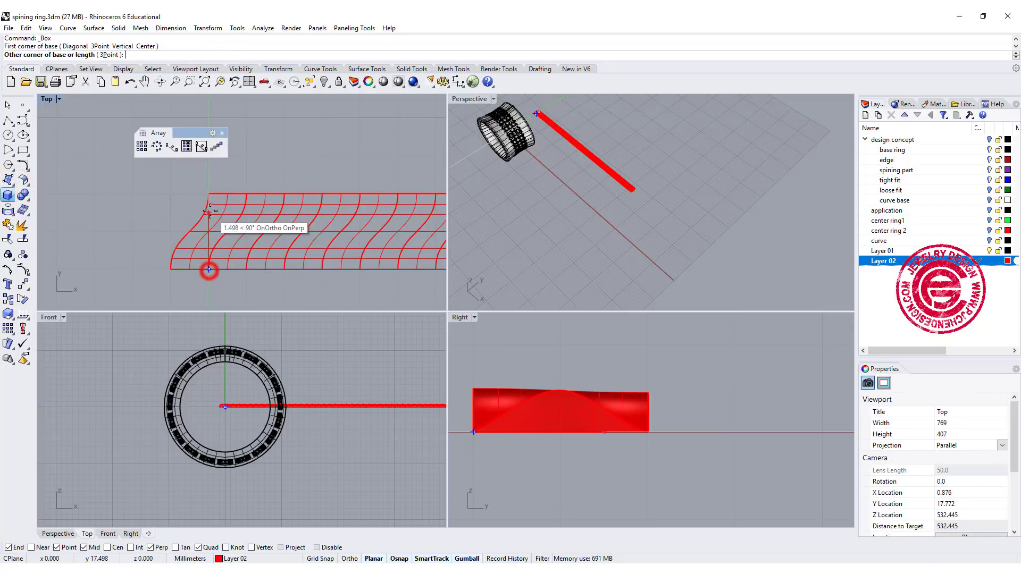
left_click(81, 172)
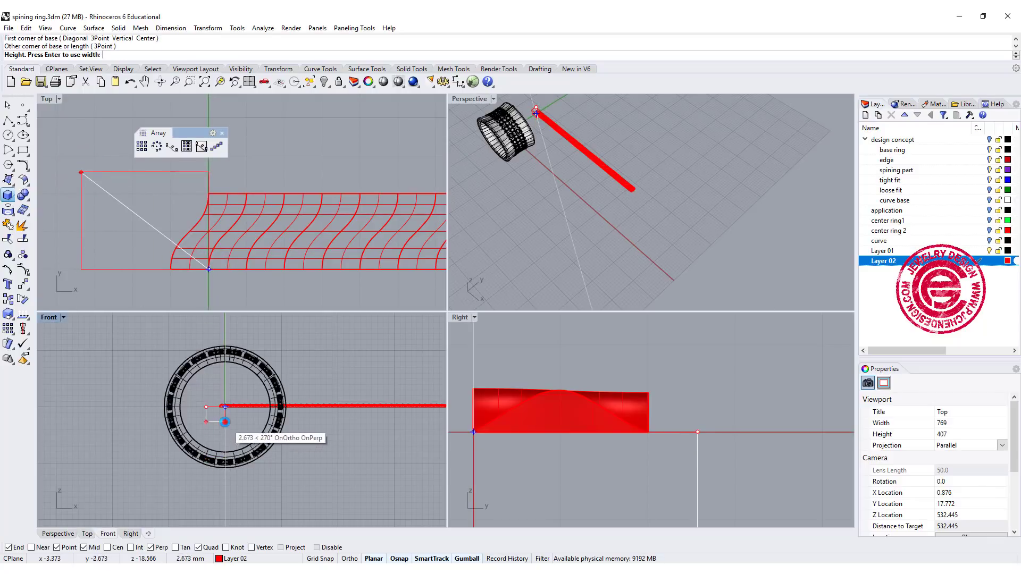
left_click(225, 422)
Step: Raise the new box in the Front view and enlarge it in the Top view so it encloses the copied piece's protruding part
left_click(216, 409)
left_click_drag(214, 375, 218, 372)
left_click_drag(144, 172, 313, 157)
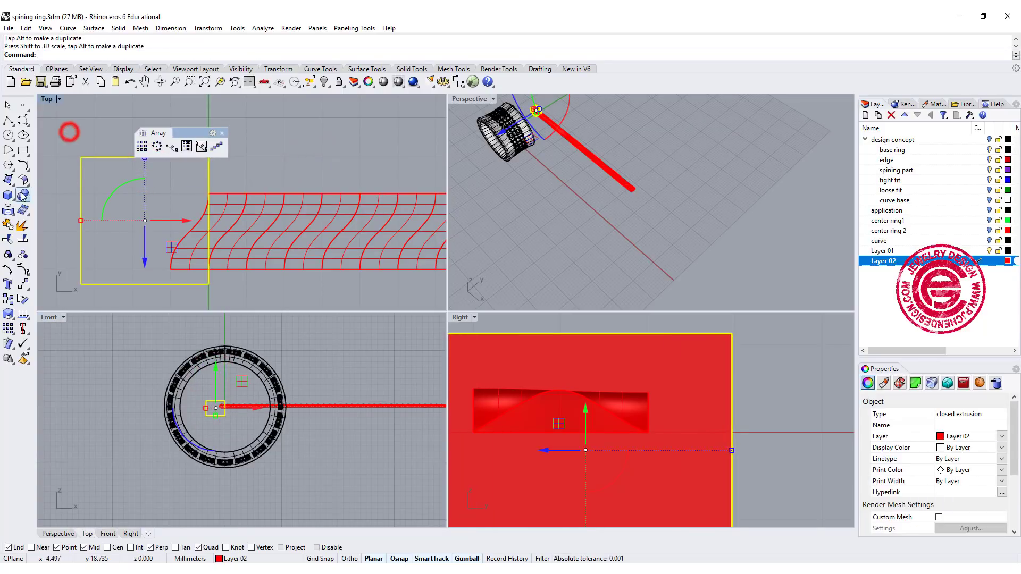
left_click(75, 161)
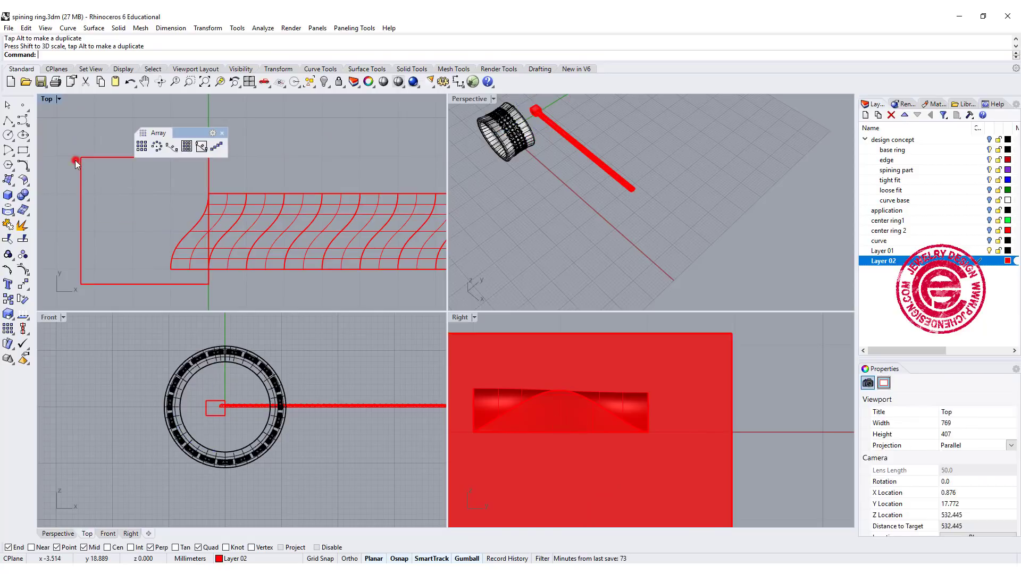
Step: Subtract the box from the copied first piece with Boolean Difference and close the floating Array toolbar
left_click(26, 197)
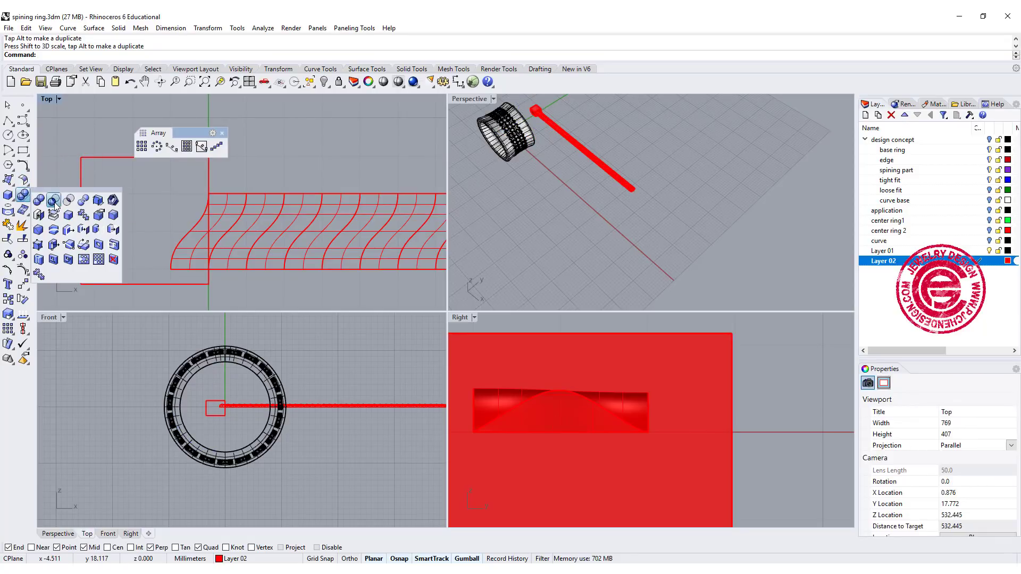
left_click(53, 201)
left_click(226, 208)
key("Return")
left_click(208, 178)
key("Return")
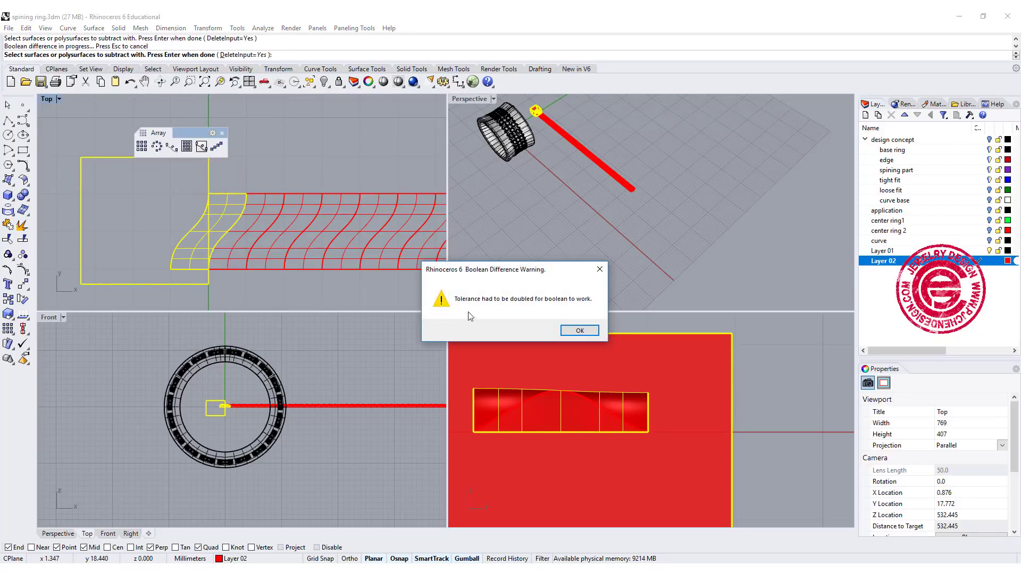
left_click(569, 330)
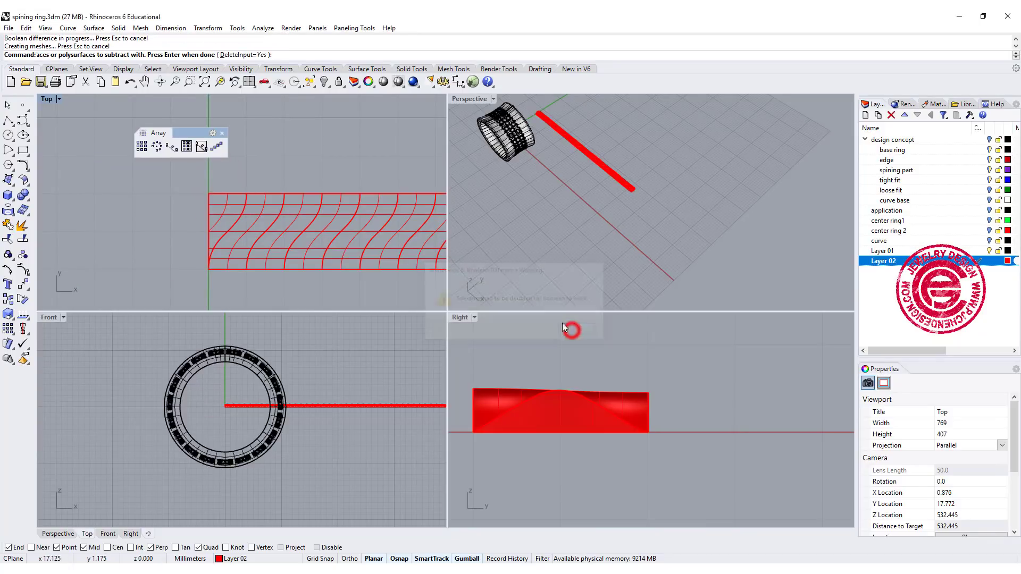
left_click(222, 134)
scroll(273, 209, "down", 8)
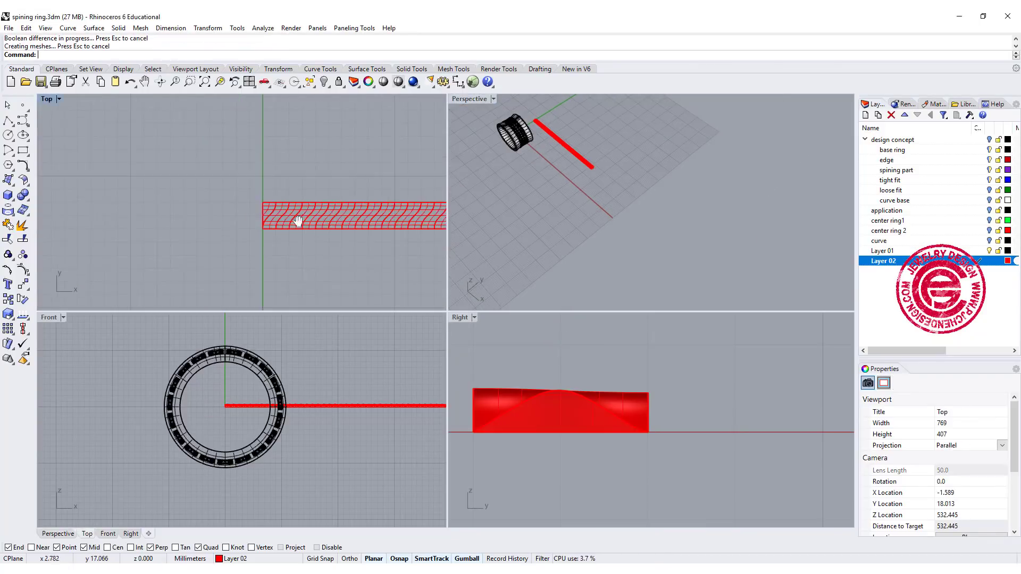
left_click_drag(104, 164, 426, 219)
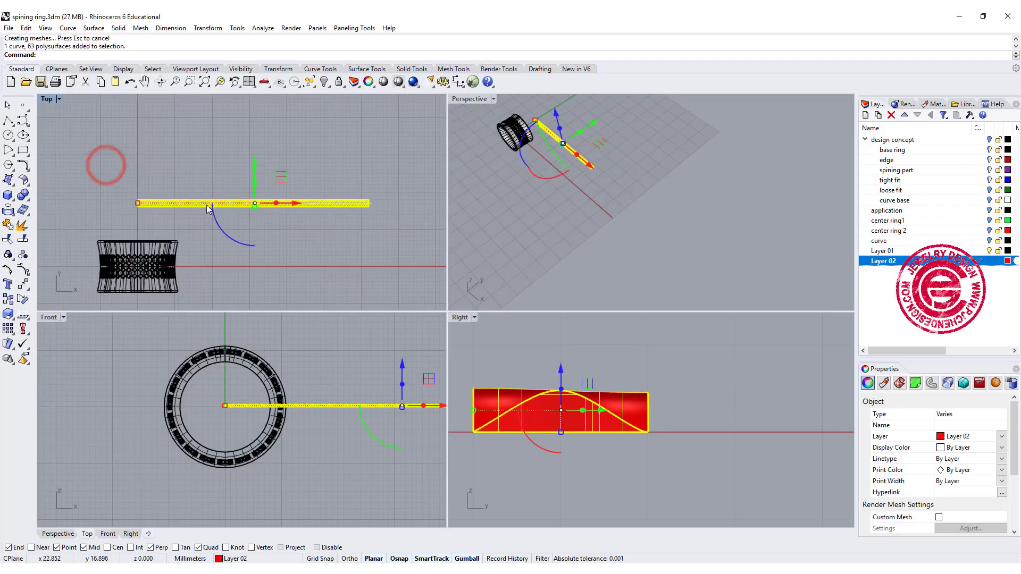
left_click(312, 241)
Step: Copy the last full S-shaped piece one piece width outward at the strip's far end, using its lower corners as reference points
scroll(312, 240, "up", 5)
left_click(292, 234)
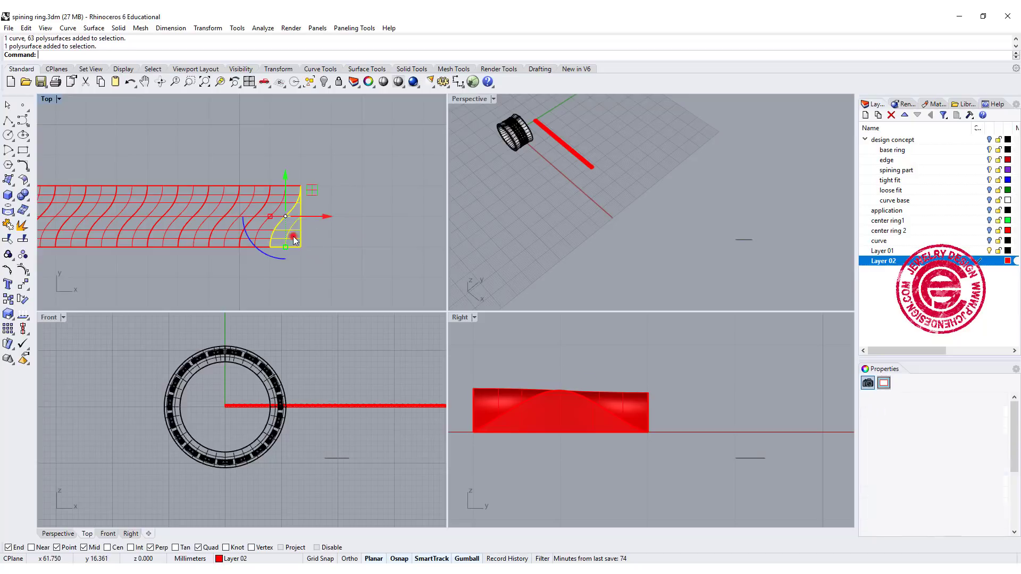
left_click(260, 239)
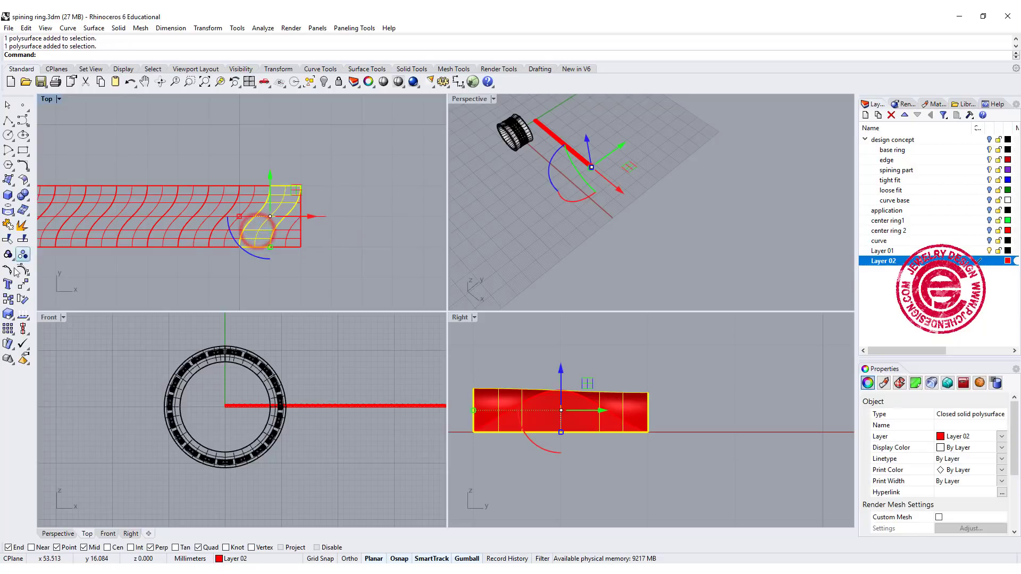
left_click(22, 286)
right_click(22, 286)
left_click(238, 244)
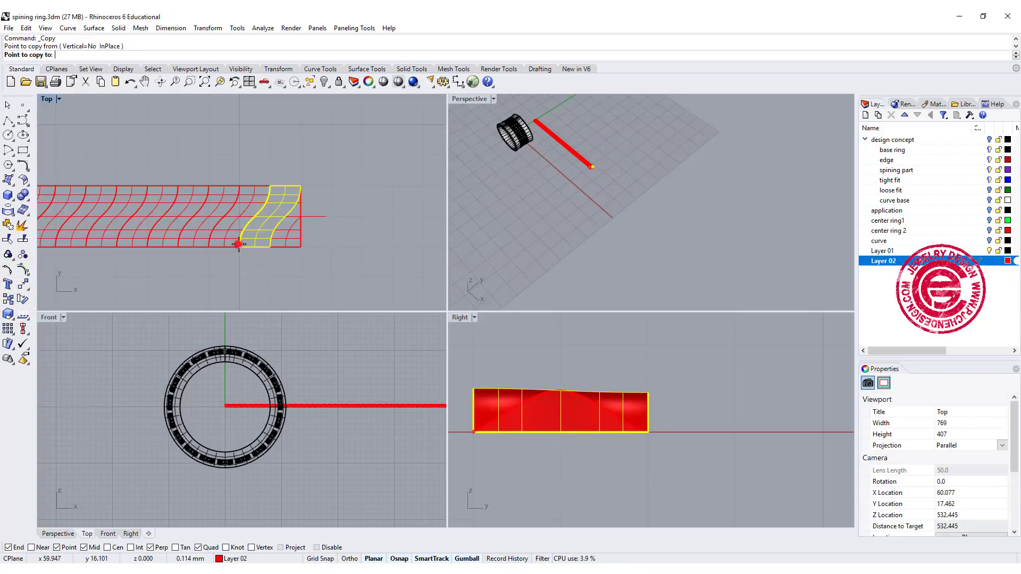
left_click(272, 246)
right_click(308, 265)
Step: Try moving the trimmed wedge-shaped end piece outward from its lower corner
left_click(301, 231)
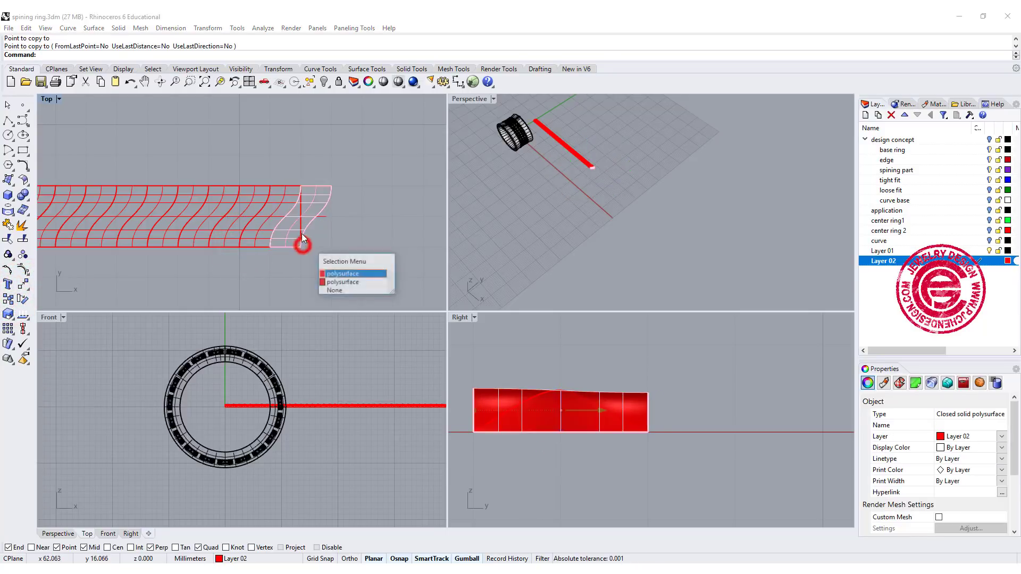
left_click(341, 276)
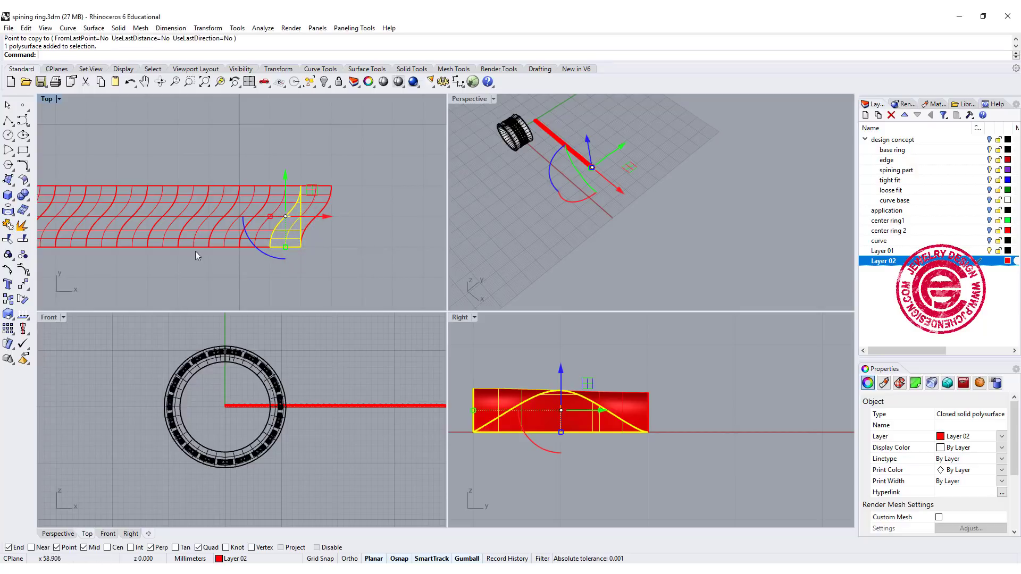
left_click(24, 286)
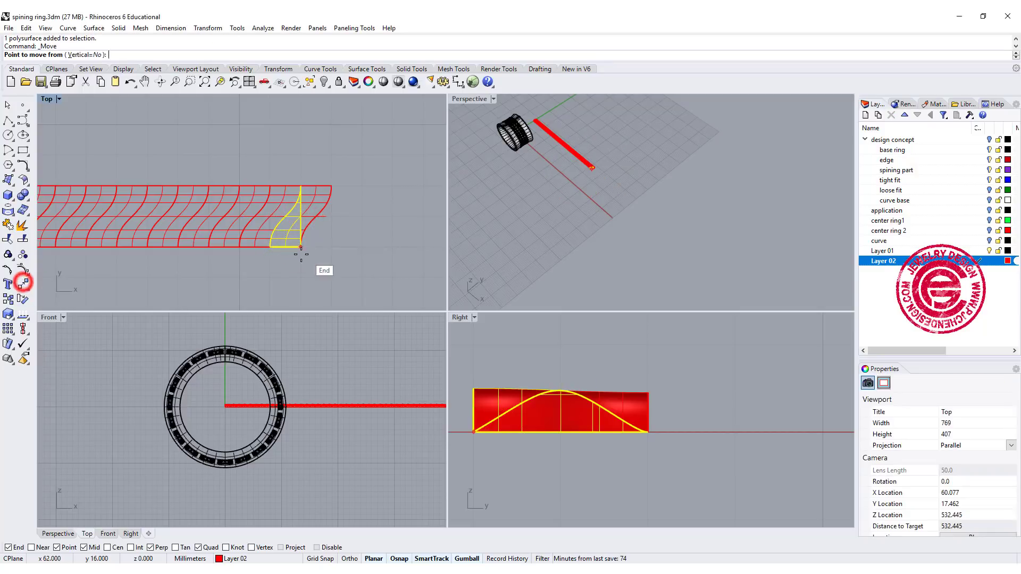
left_click(274, 246)
left_click(339, 213)
left_click(387, 191)
Step: Select the entire strip in the Top view and join its pieces into one solid with Boolean Union
scroll(238, 191, "down", 3)
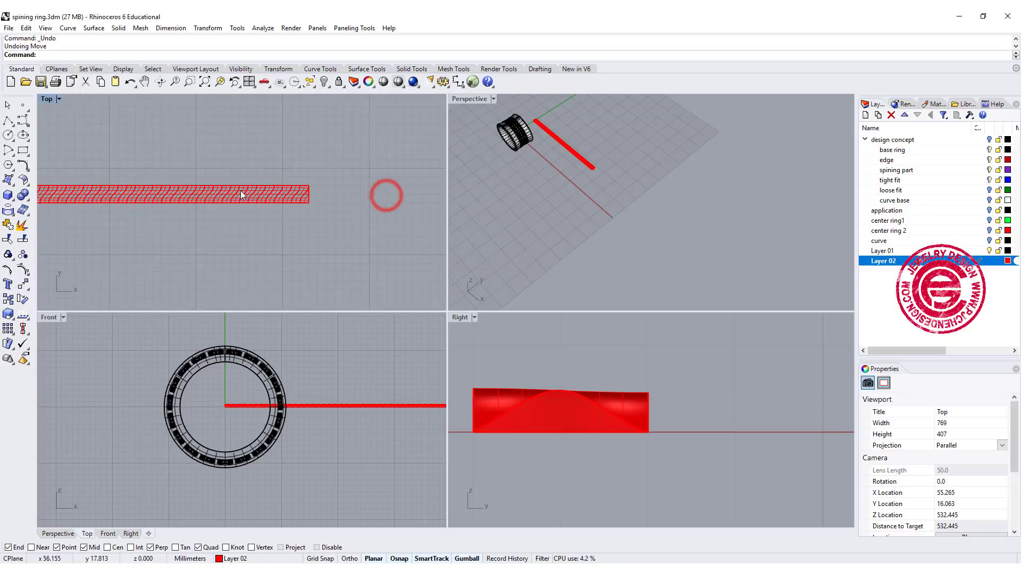
left_click_drag(87, 168, 340, 214)
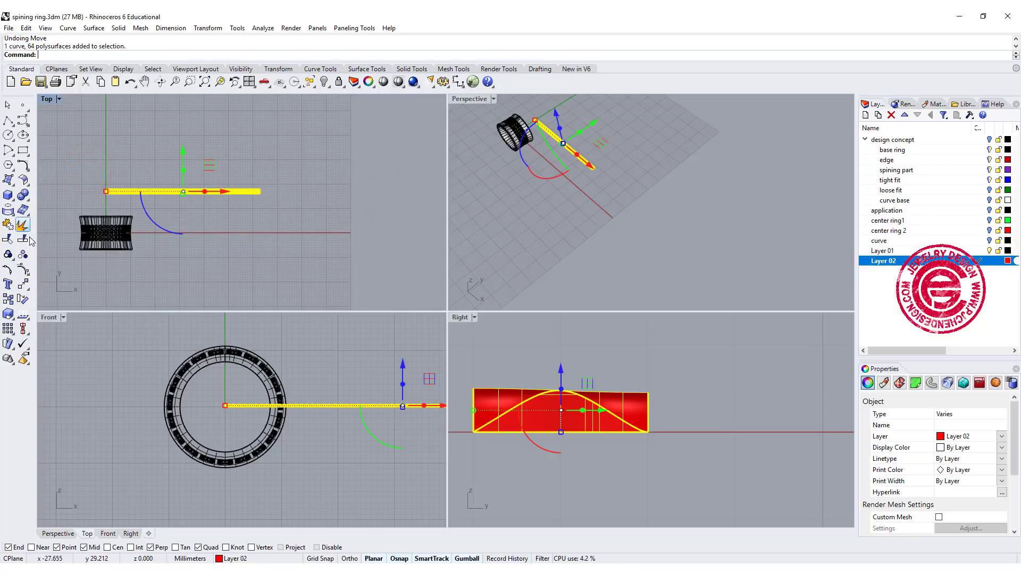
left_click(24, 195)
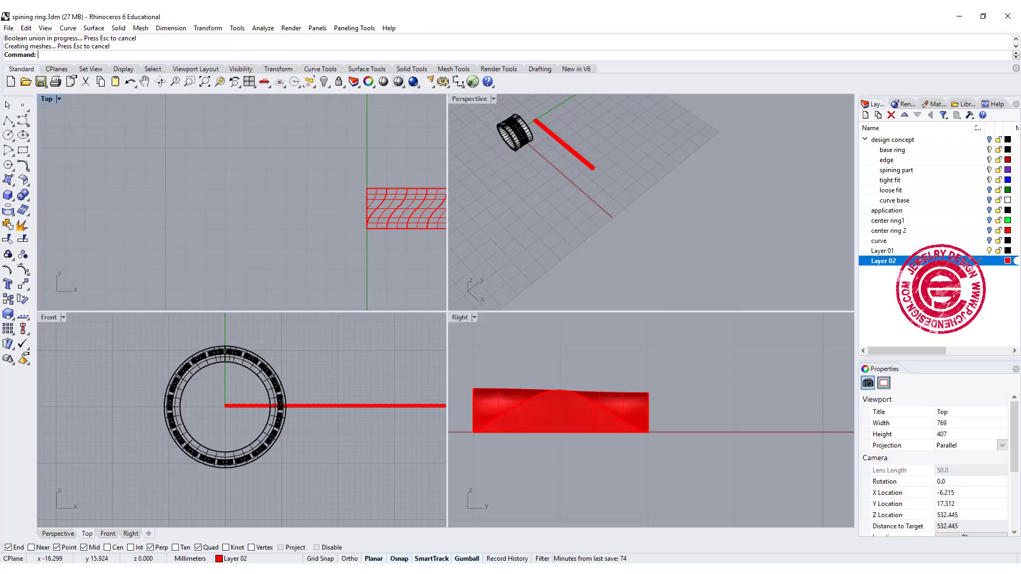
Step: Move the end point of the strip's centre curve outward onto the strip's straight far edge in the Top view
double_click(50, 98)
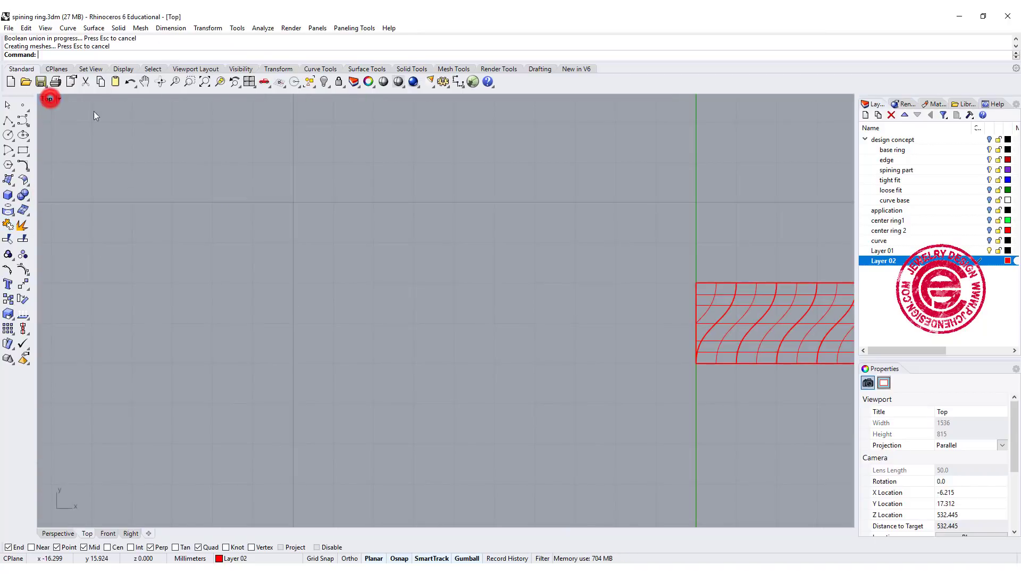
right_click_drag(583, 342, 372, 295)
left_click(396, 292)
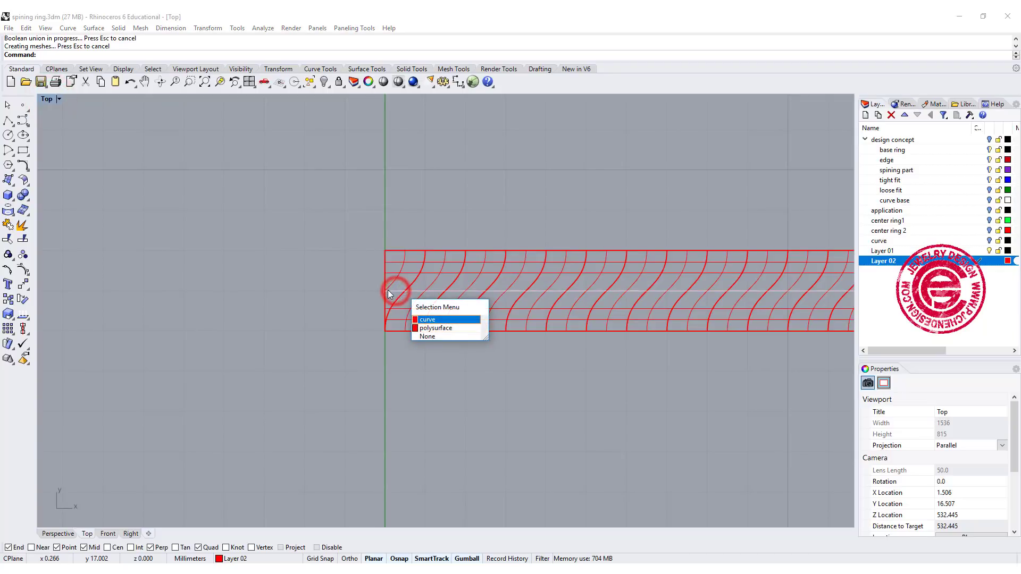
left_click(544, 382)
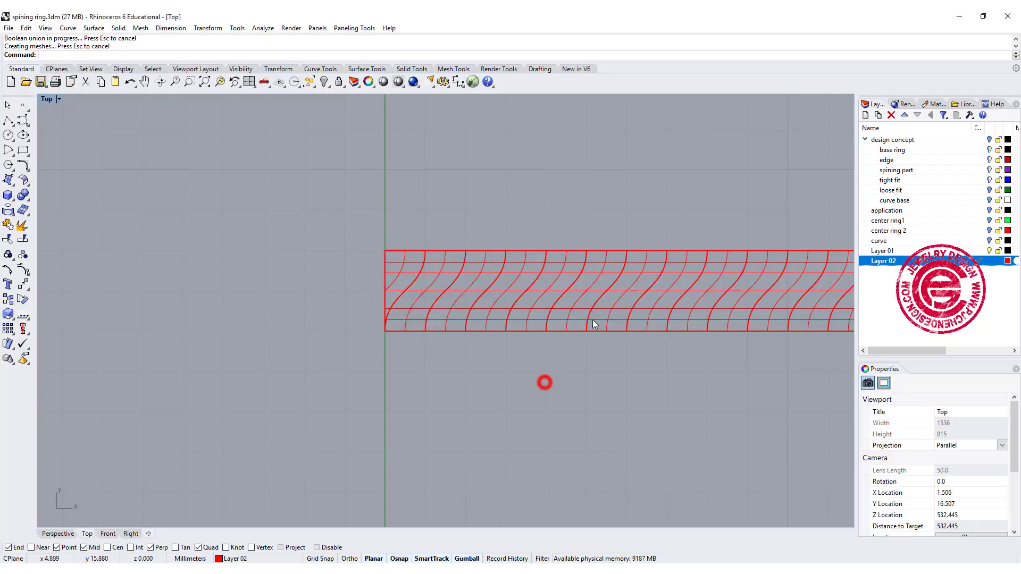
scroll(674, 330, "down", 5)
scroll(531, 274, "up", 8)
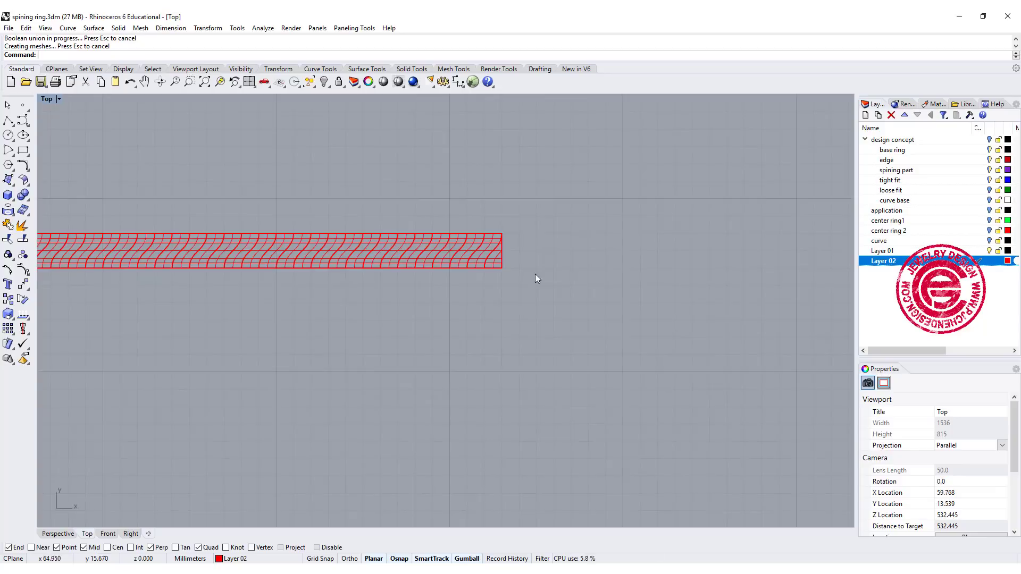
left_click(462, 219)
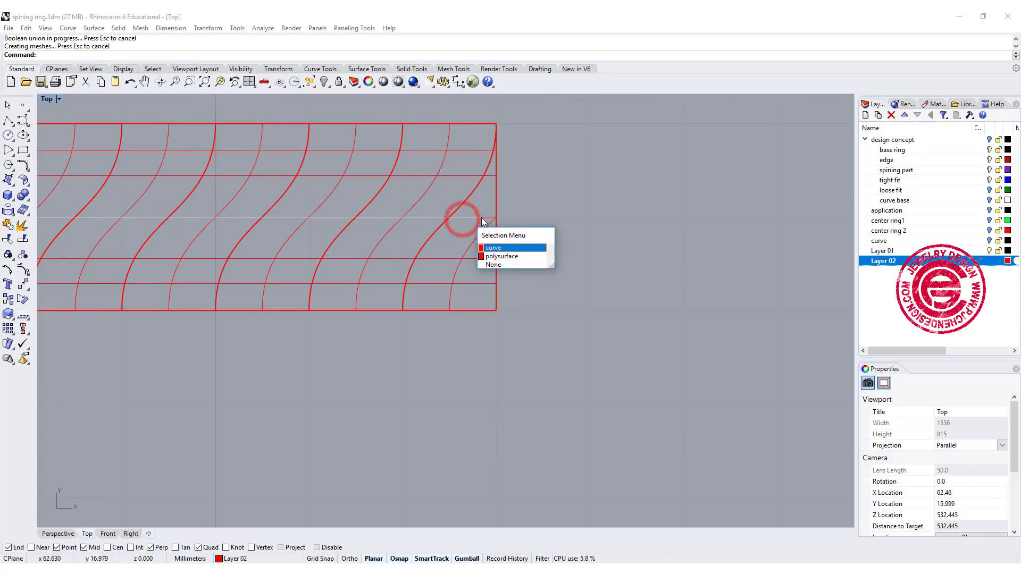
left_click(487, 247)
left_click(482, 217)
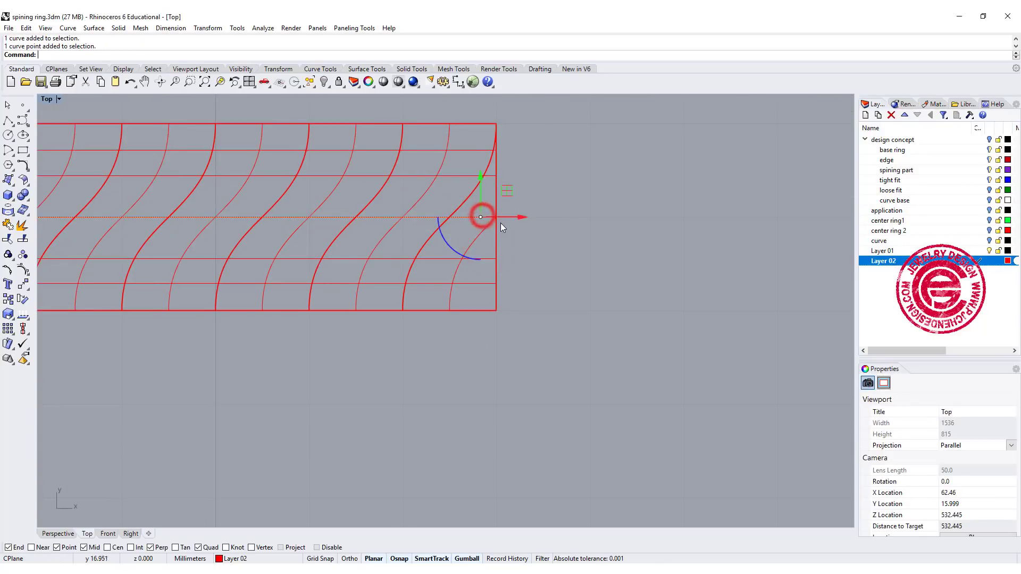
left_click(21, 287)
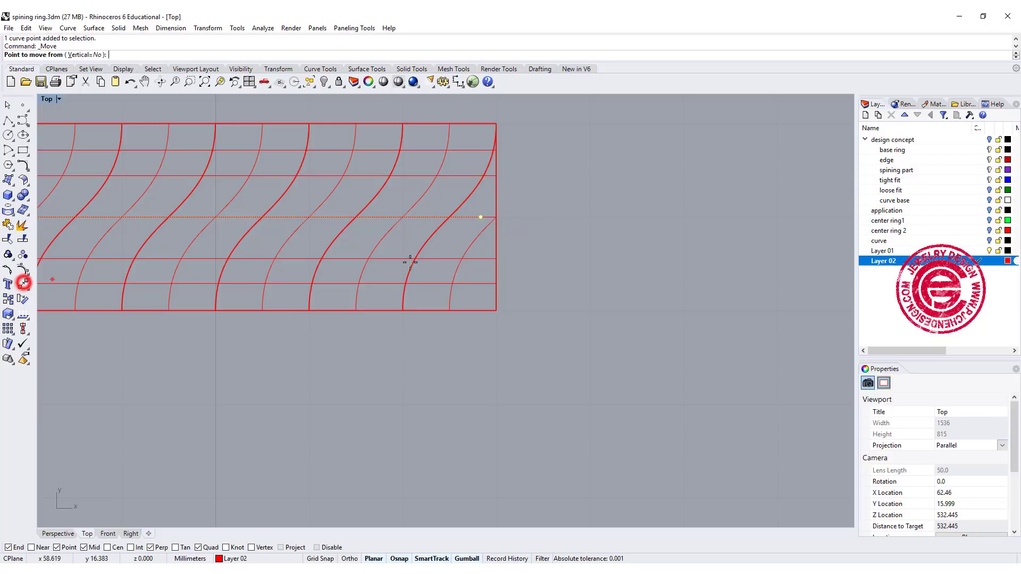
left_click(481, 217)
left_click(495, 217)
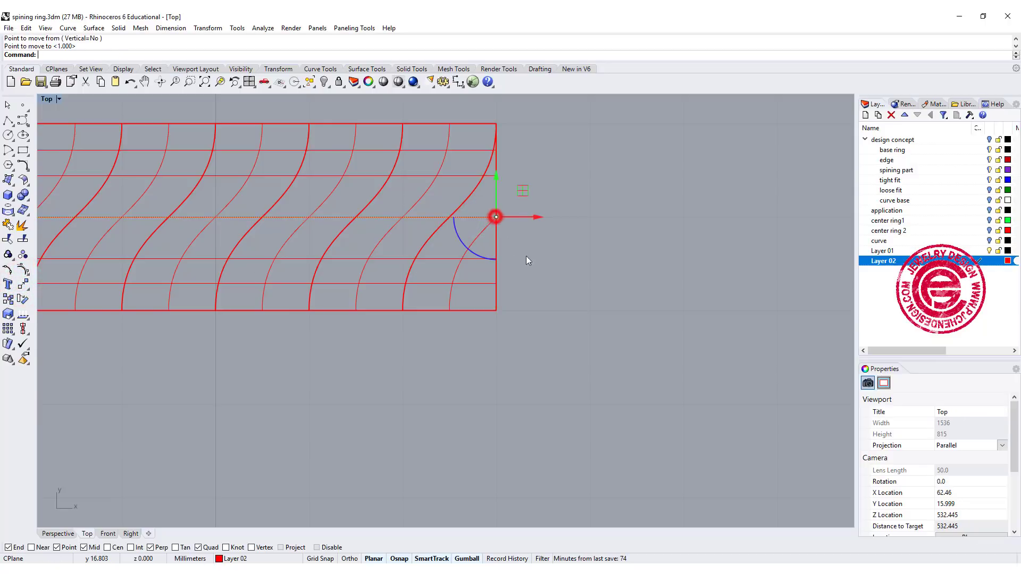
left_click(548, 258)
Step: Draw a solid box spanning the strip's full length and width from corner to corner, extending about 1 mm below its base
scroll(519, 294, "down", 8)
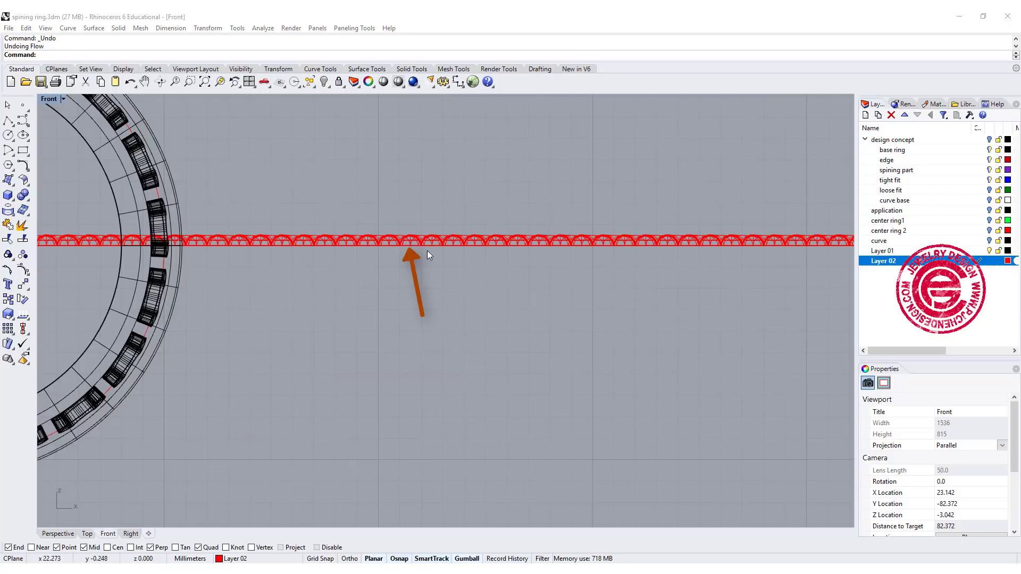
scroll(428, 248, "up", 3)
scroll(411, 228, "up", 3)
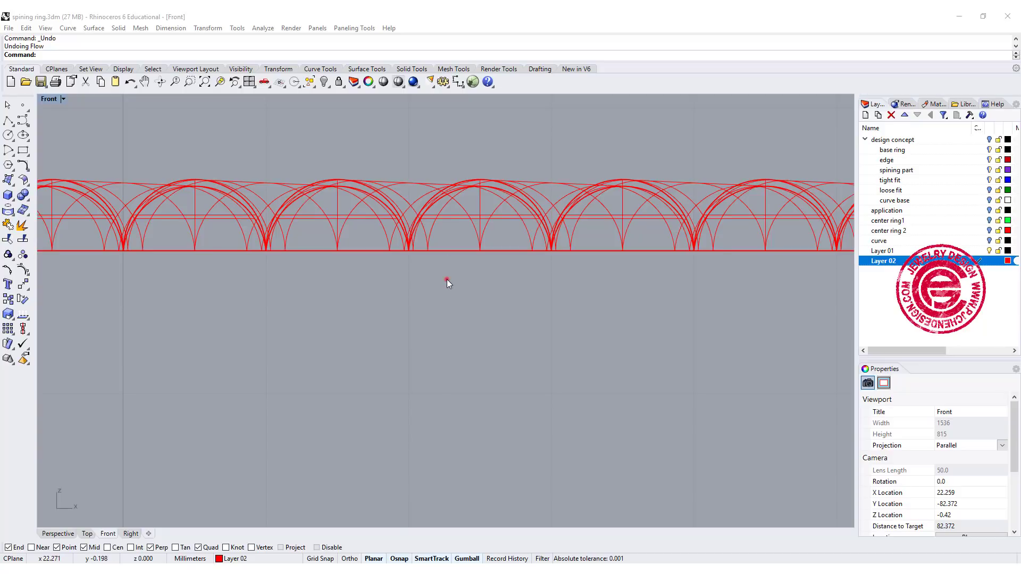
scroll(447, 279, "down", 6)
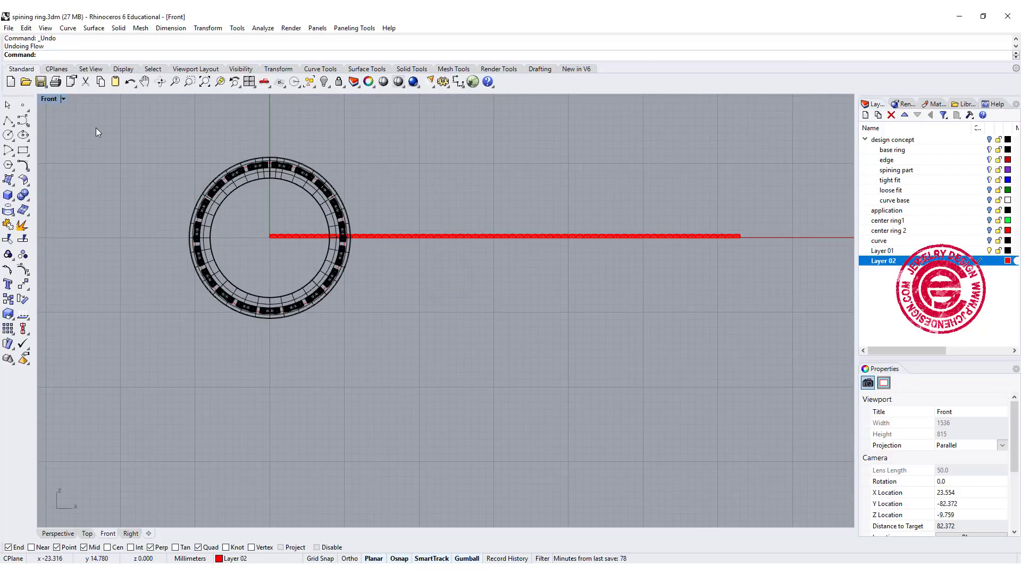
double_click(49, 99)
scroll(149, 181, "up", 5)
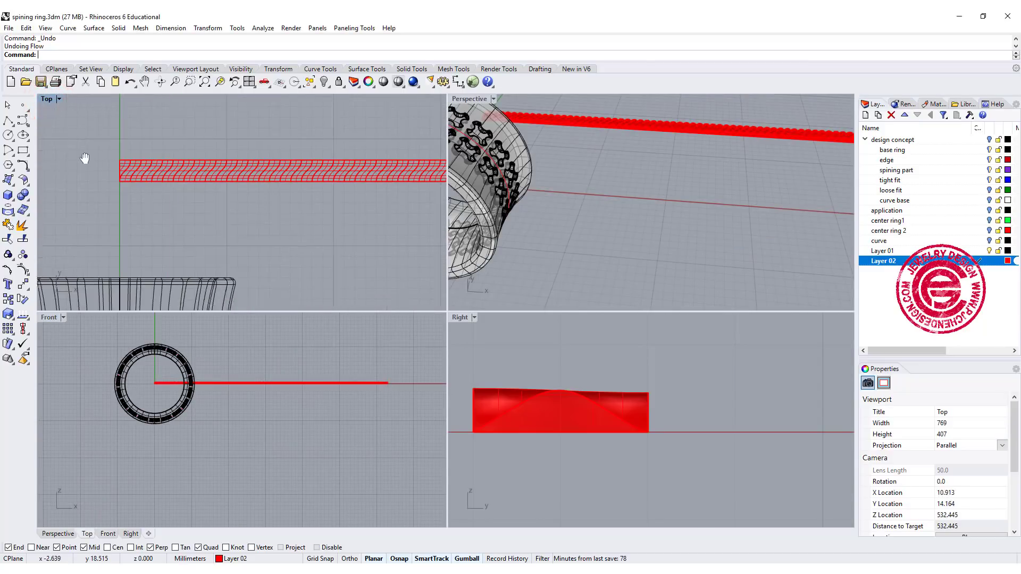
left_click(8, 197)
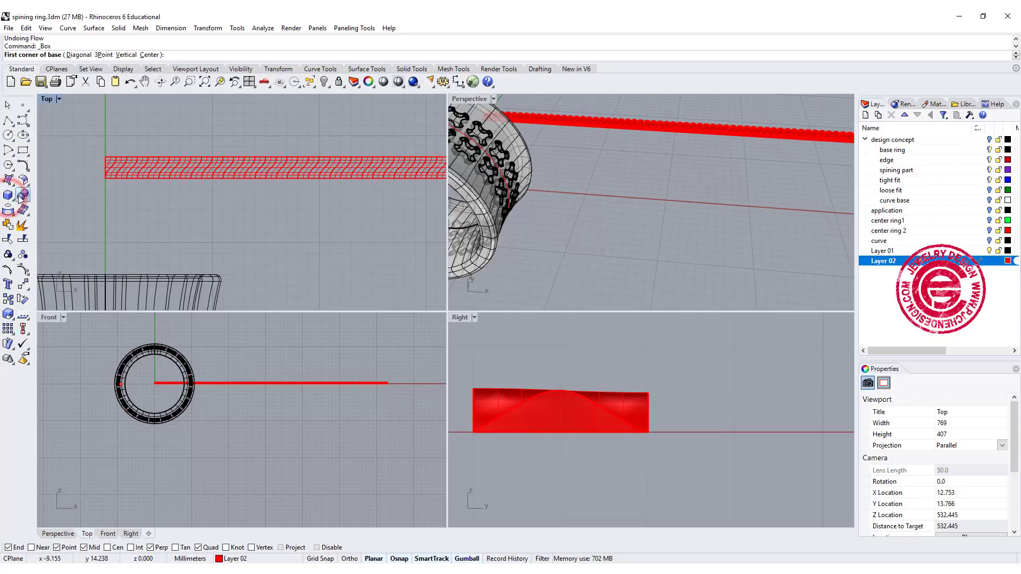
left_click(104, 154)
right_click_drag(330, 219, 153, 201)
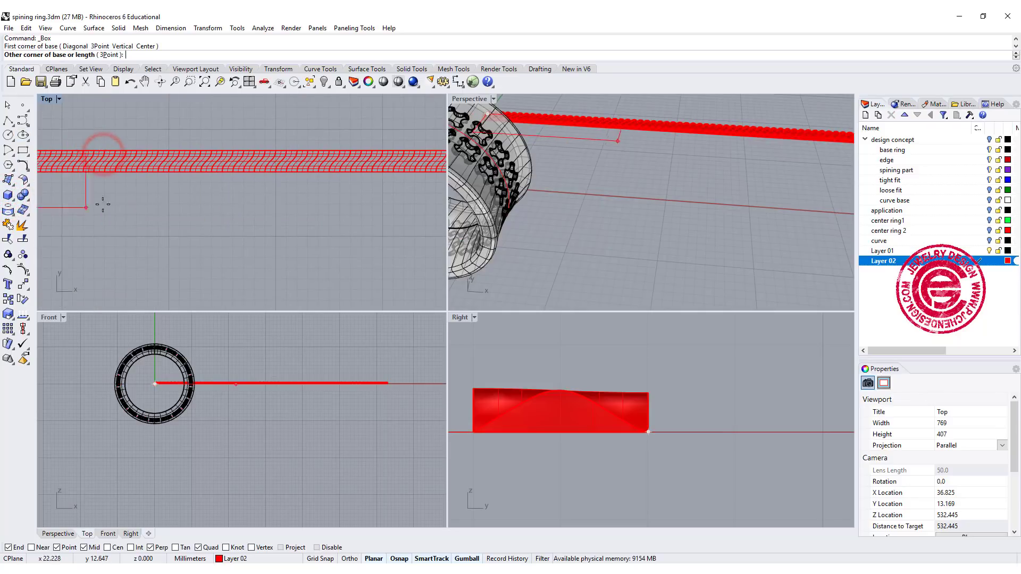
right_click_drag(333, 195, 226, 229)
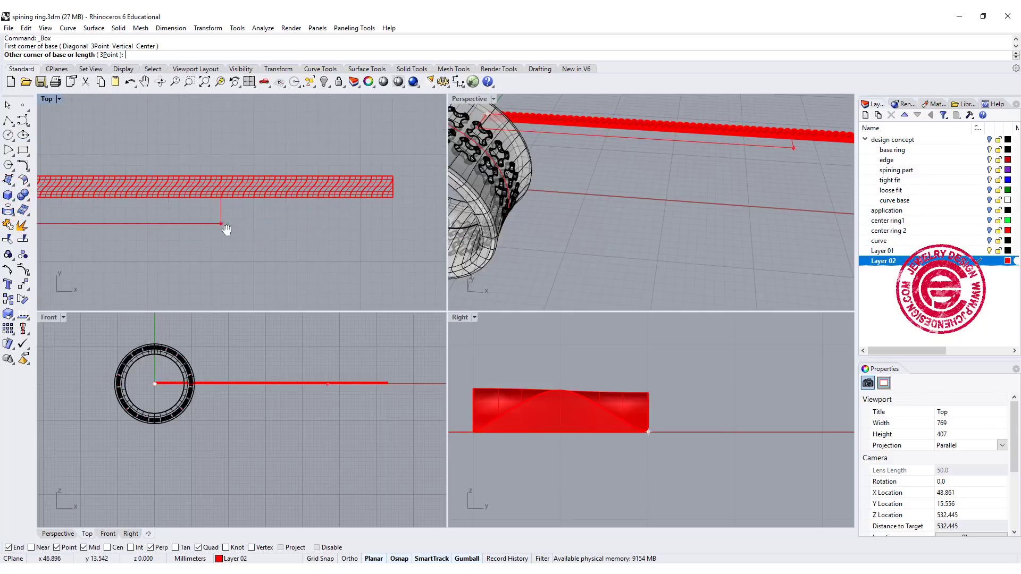
left_click(395, 198)
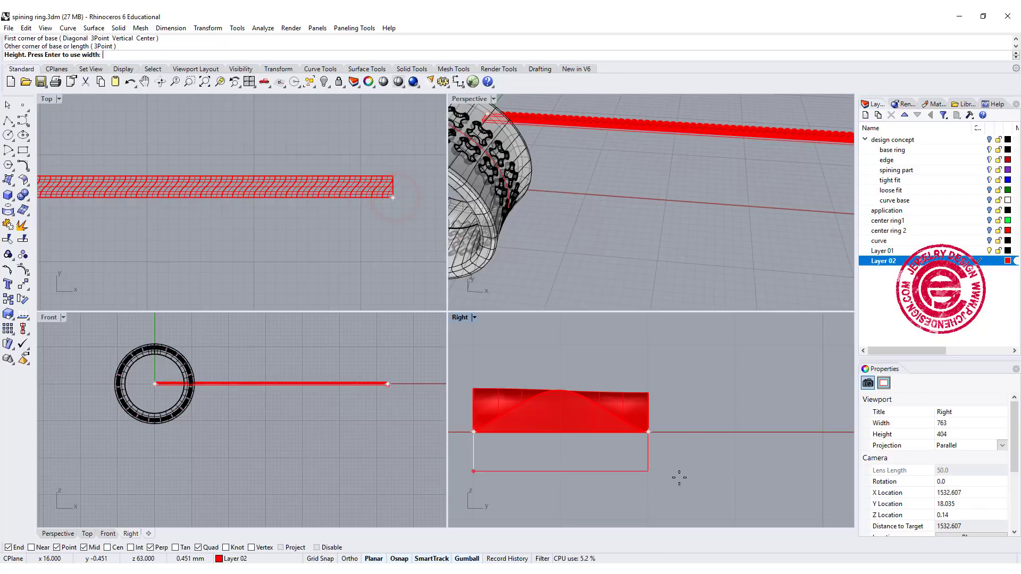
right_click_drag(665, 488, 685, 455)
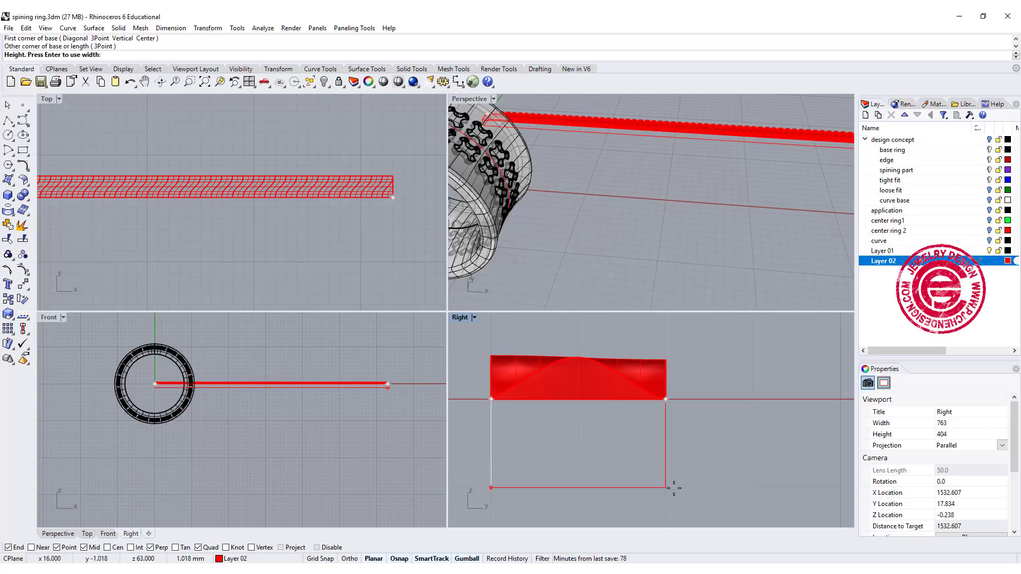
left_click(673, 487)
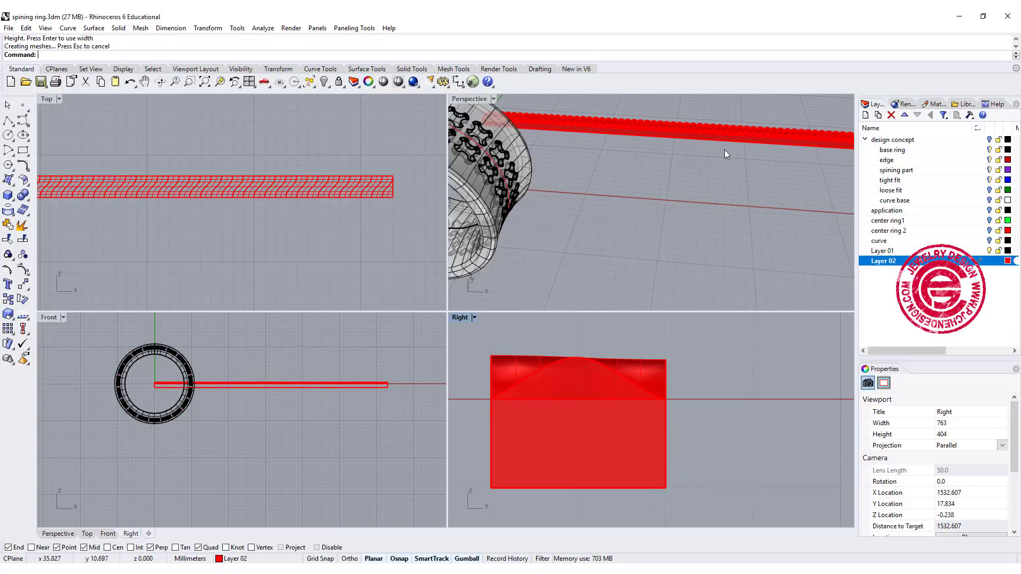
Step: Select the strip together with the box beneath it and join them with Boolean Union
right_click_drag(726, 148, 662, 233)
left_click_drag(663, 235, 551, 200)
left_click(23, 195)
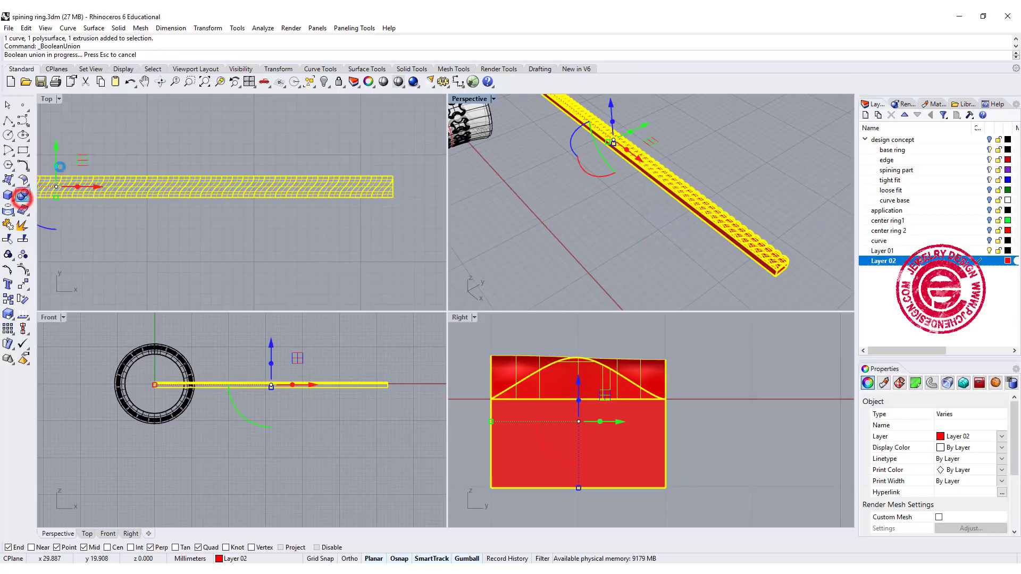
left_click(684, 228)
Step: Move the strip's centre curve straight down from its end point to the bottom edge of the joined base
left_click(703, 202)
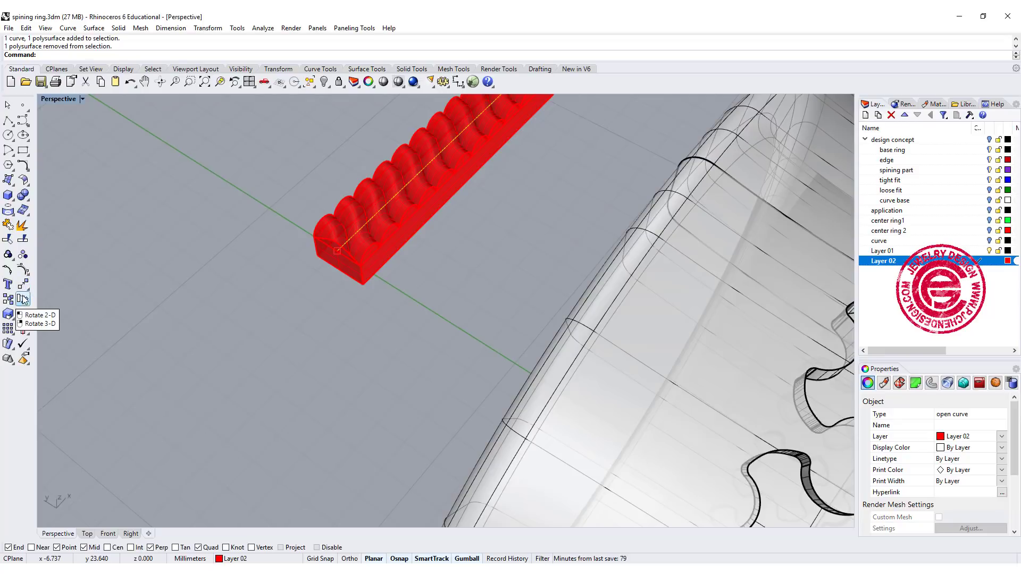
left_click(23, 284)
left_click(337, 251)
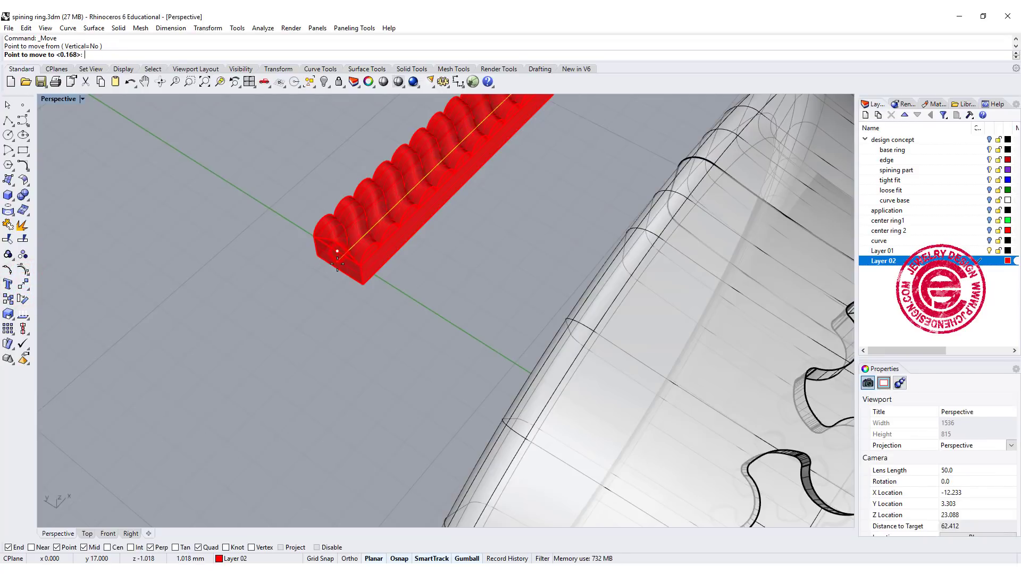
left_click(337, 267)
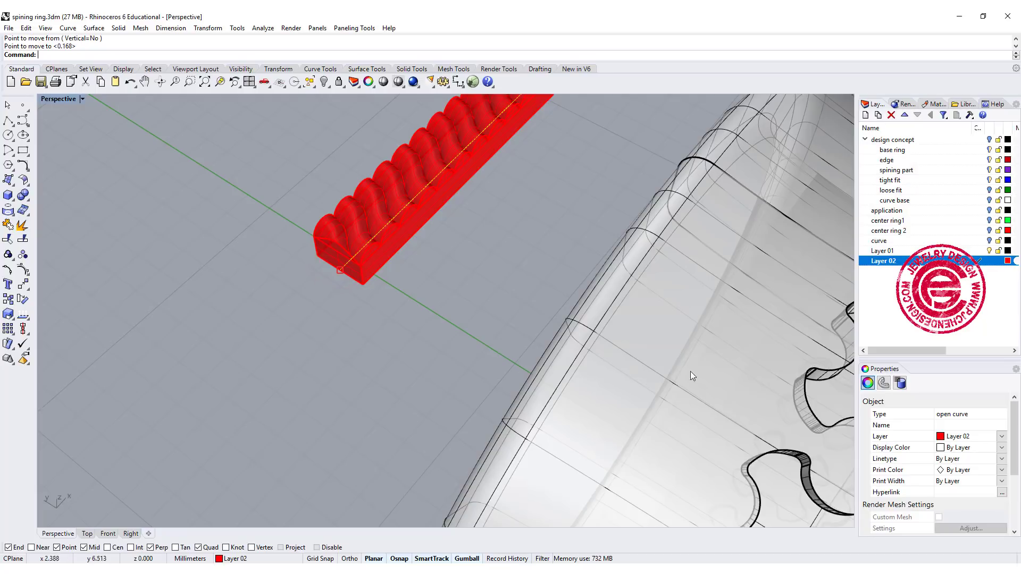
Step: Try flowing a copy of the strip from the curve along its underside onto the circle around the ring's middle
right_click_drag(693, 371, 792, 384)
right_click_drag(464, 342, 461, 252)
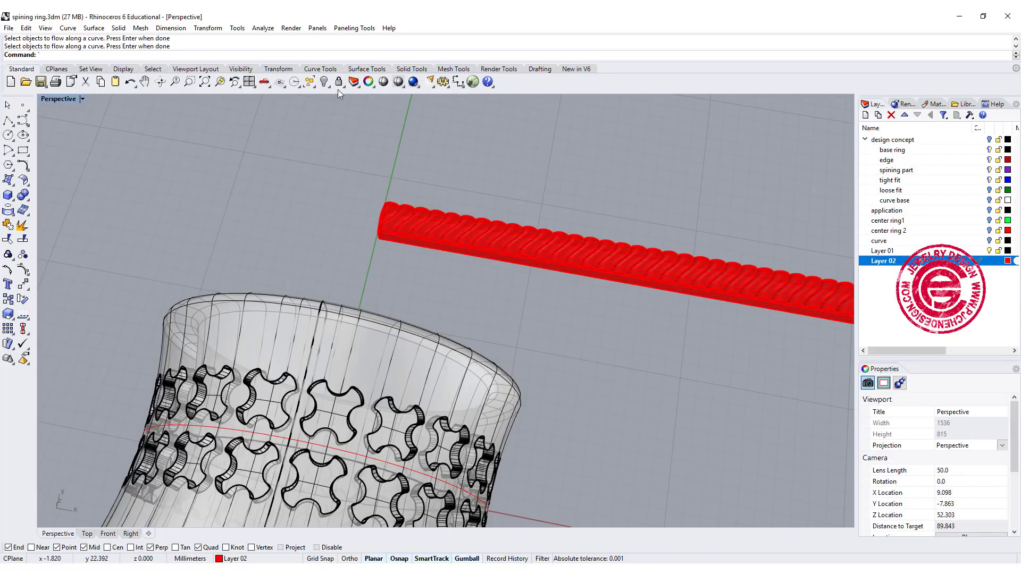
left_click(211, 29)
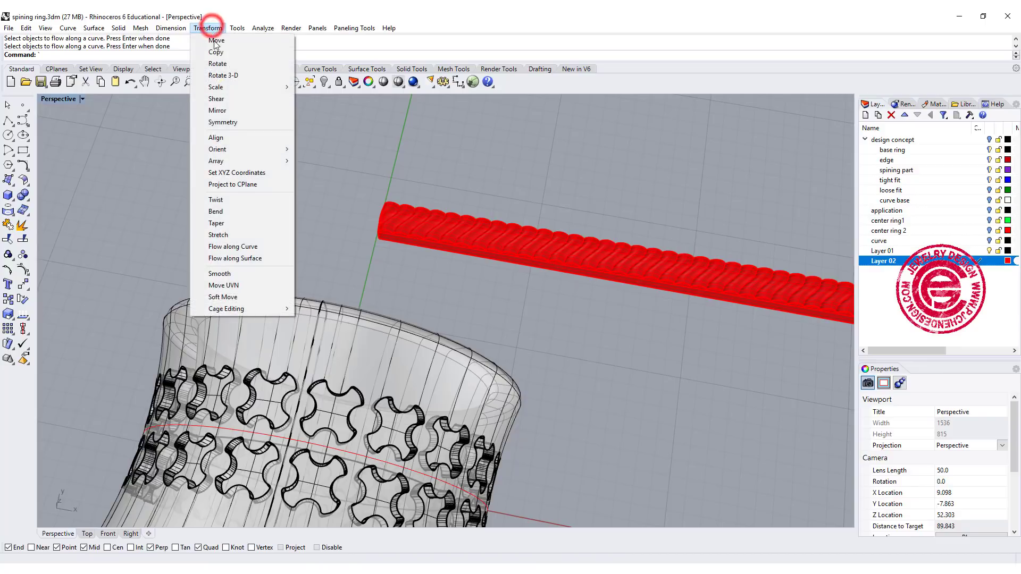
left_click(261, 245)
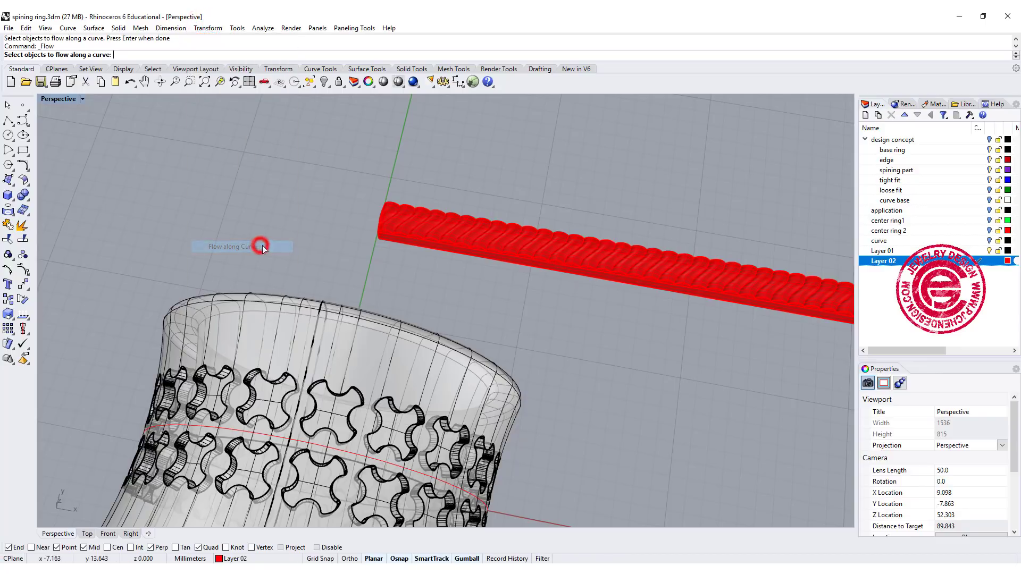
left_click(417, 209)
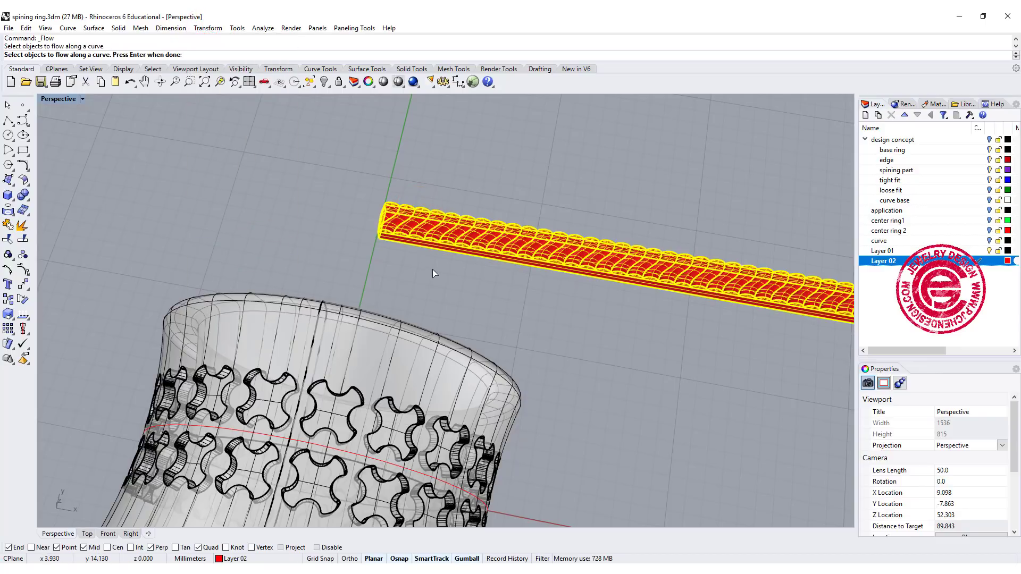
key("Return")
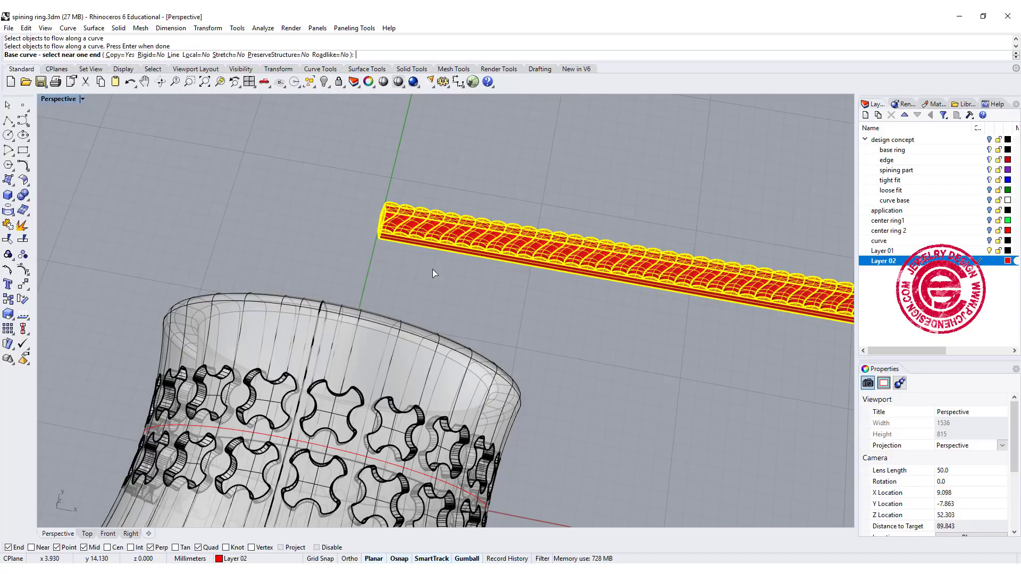
left_click(405, 246)
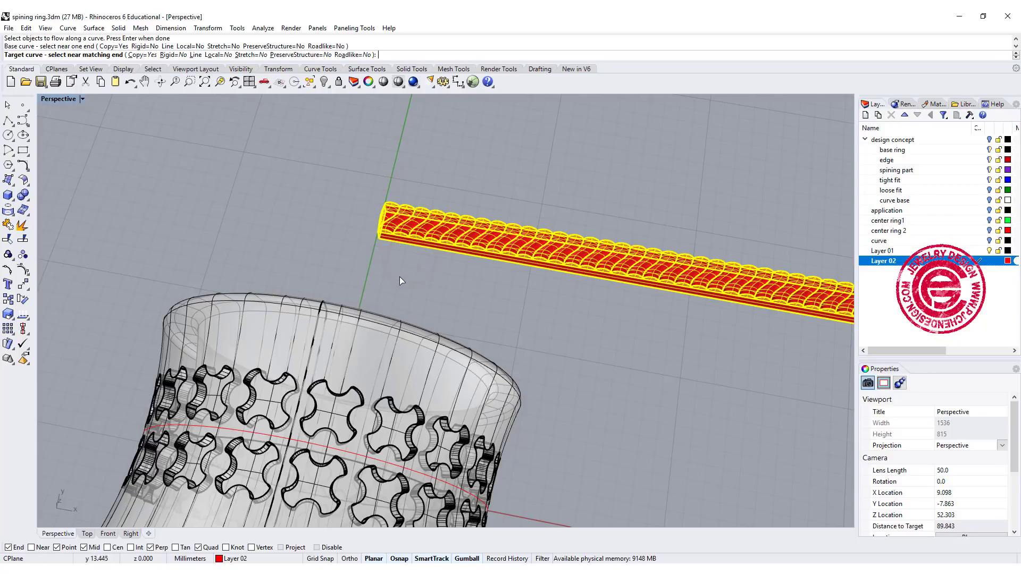
right_click_drag(403, 365, 412, 375)
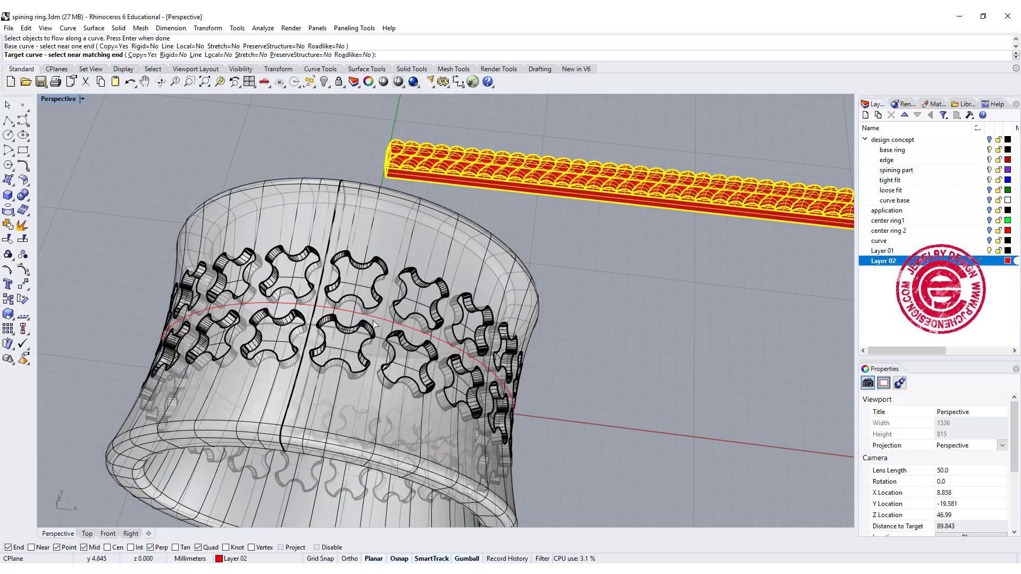
left_click(354, 314)
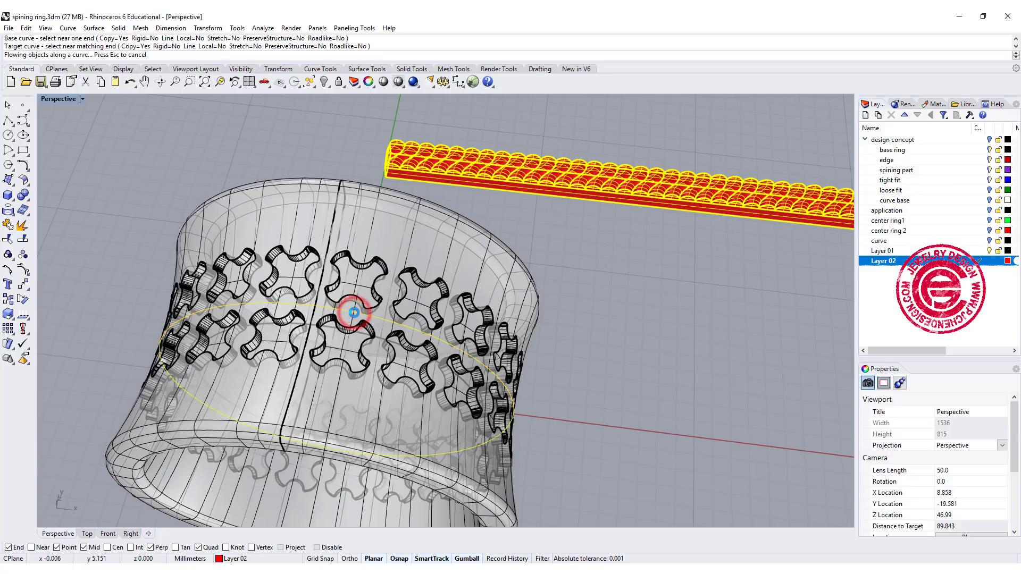
Step: Inspect the joint where the wrapped strip's ends meet on the ring, and undo the flow
right_click_drag(598, 346, 546, 333)
scroll(421, 279, "up", 4)
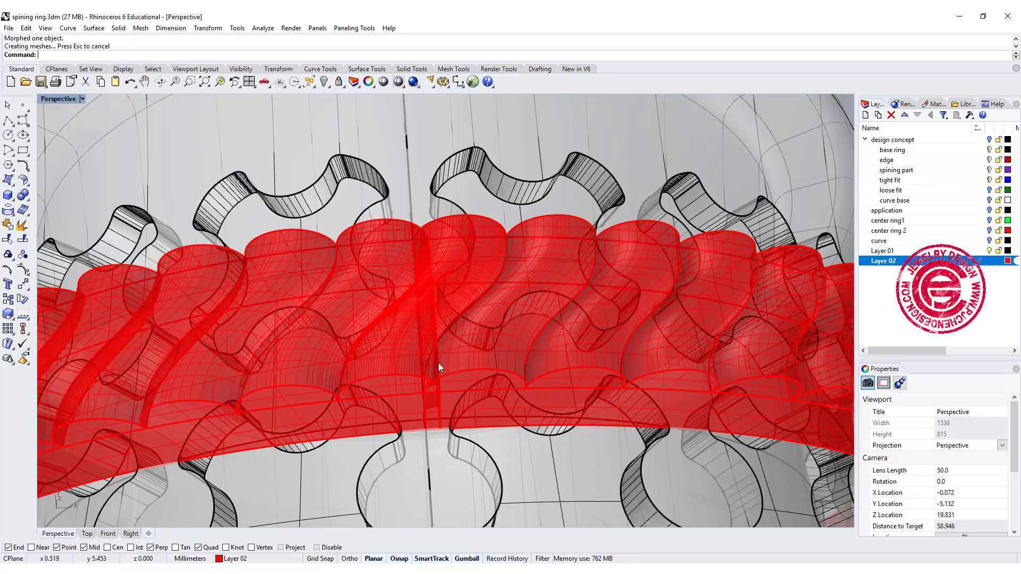
right_click_drag(442, 404, 435, 390)
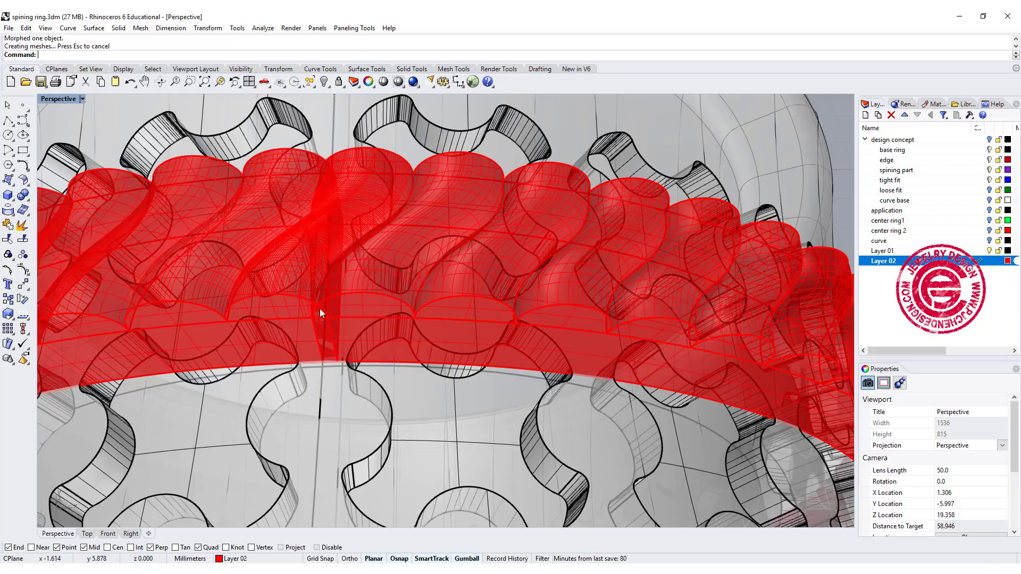
scroll(379, 260, "down", 6)
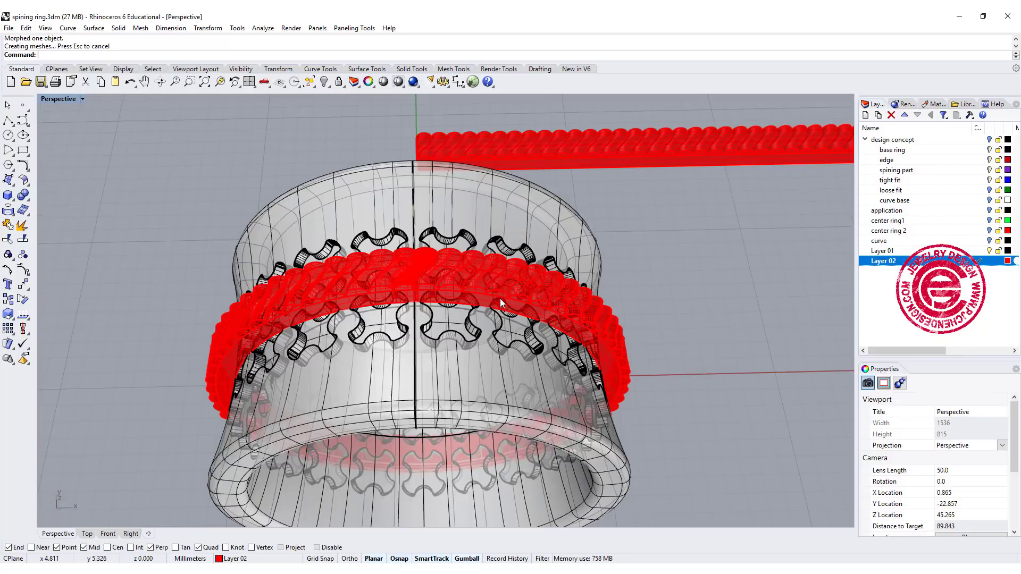
key("ctrl+z")
Step: Flow a copy of the strip from its underside curve onto the circle around the ring's middle, with Stretch set to Yes
right_click_drag(594, 271, 457, 275, "shift")
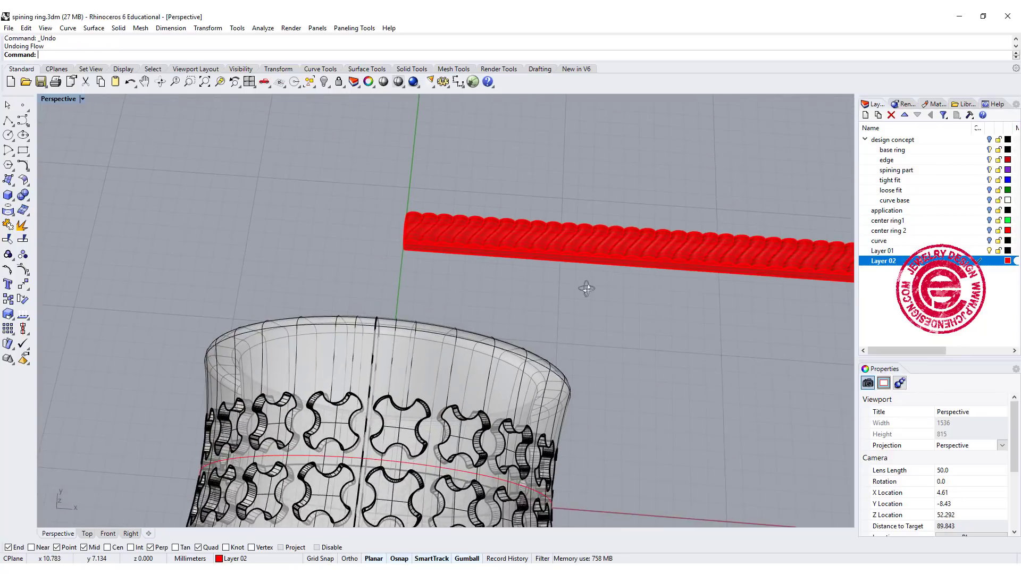
right_click(457, 279)
left_click(419, 230)
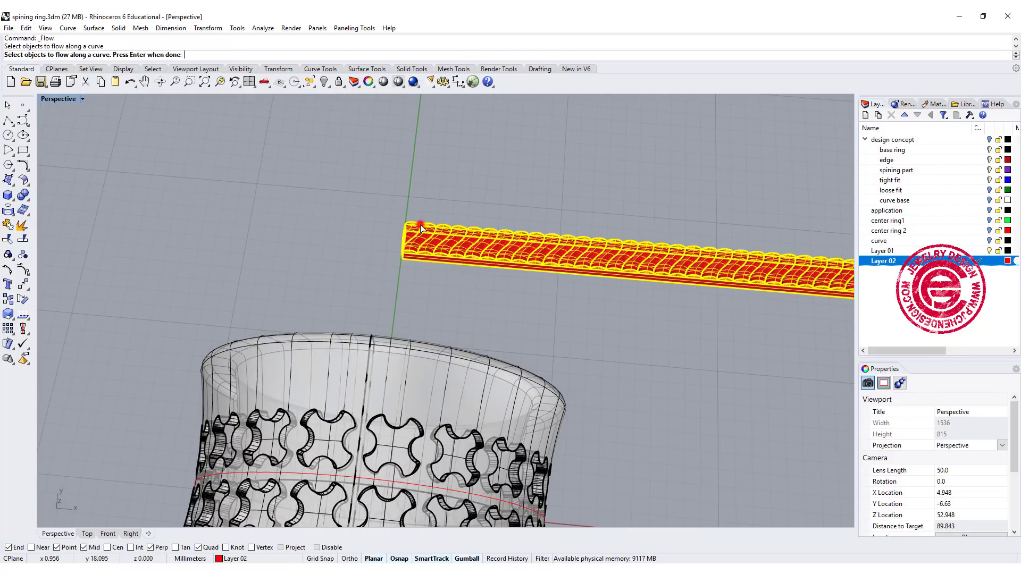
right_click(418, 228)
left_click_drag(442, 287, 378, 189)
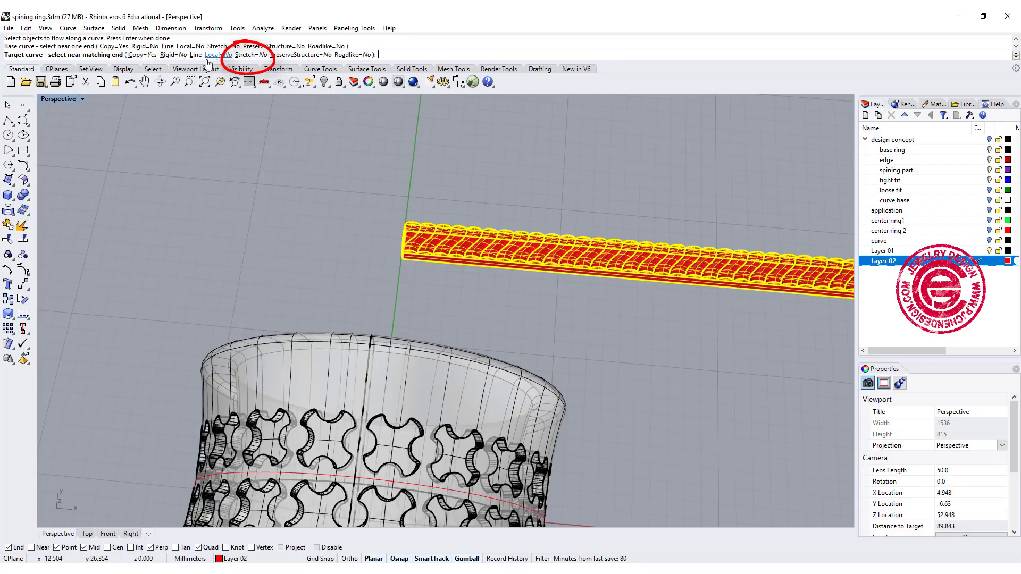
left_click(244, 56)
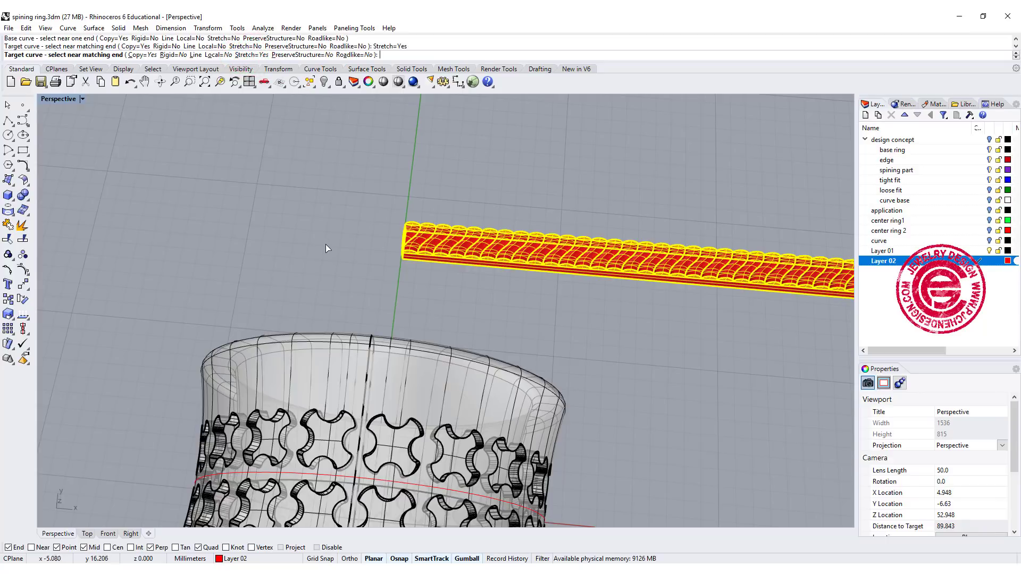
right_click_drag(327, 246, 337, 214)
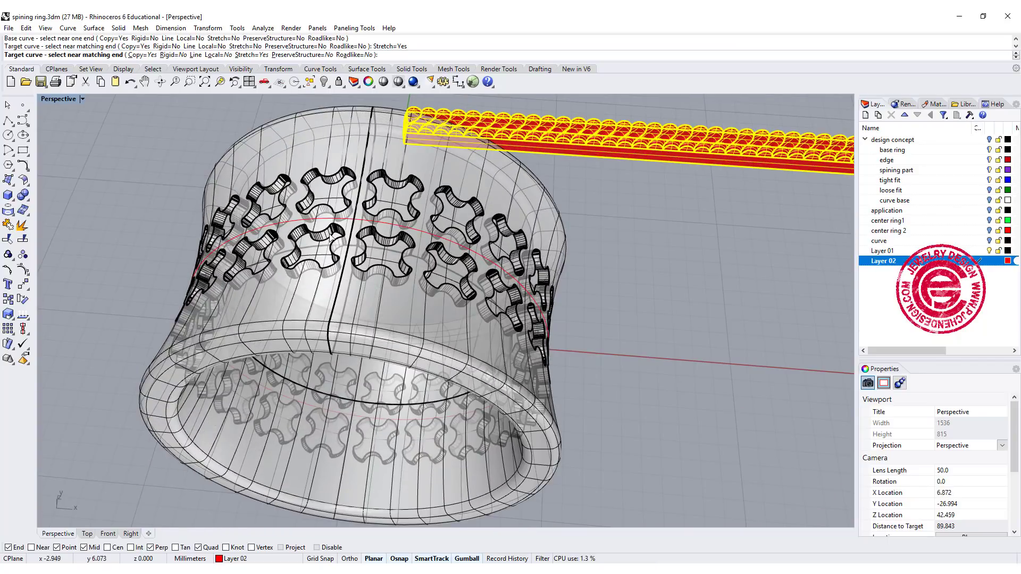
left_click(360, 224)
Step: Examine the joint where the wrapped strip's ends meet and the fit of the band on the ring
scroll(356, 212, "up", 5)
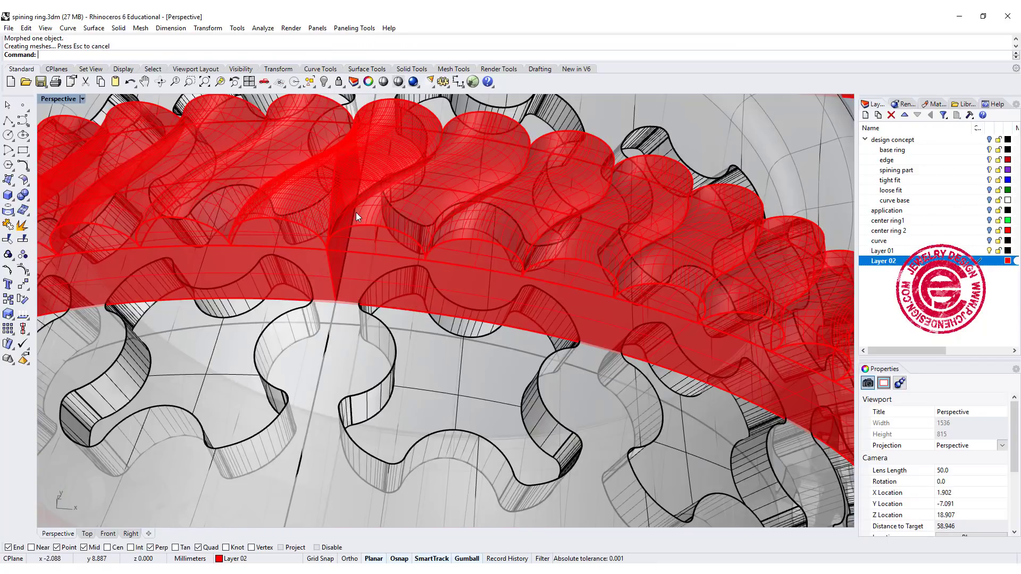
right_click_drag(356, 212, 367, 367)
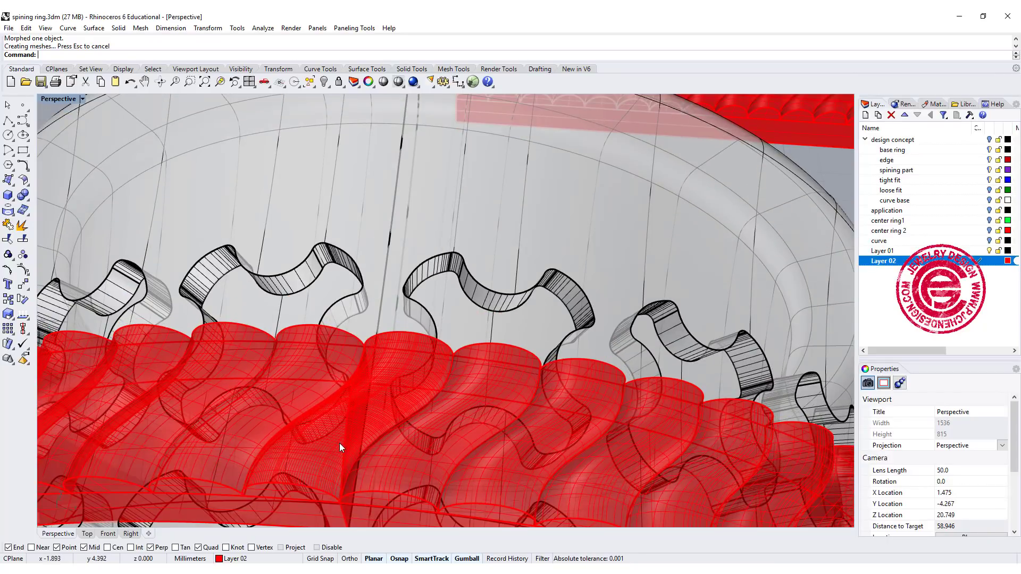
scroll(443, 336, "down", 5)
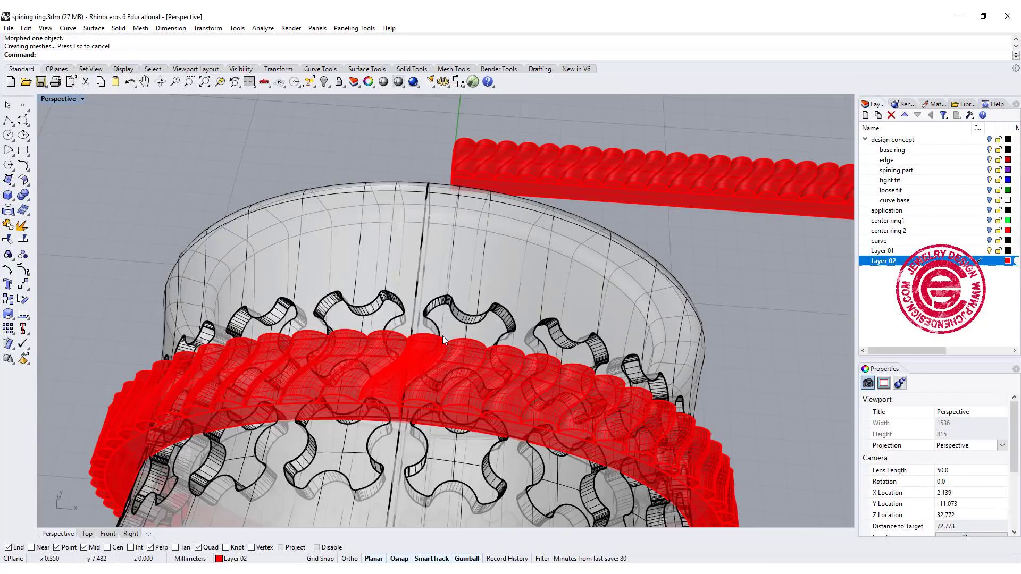
scroll(445, 338, "up", 2)
right_click_drag(445, 339, 404, 371)
scroll(445, 339, "down", 4)
scroll(446, 340, "up", 1)
left_click(388, 369)
right_click_drag(484, 380, 379, 316)
scroll(379, 315, "up", 3)
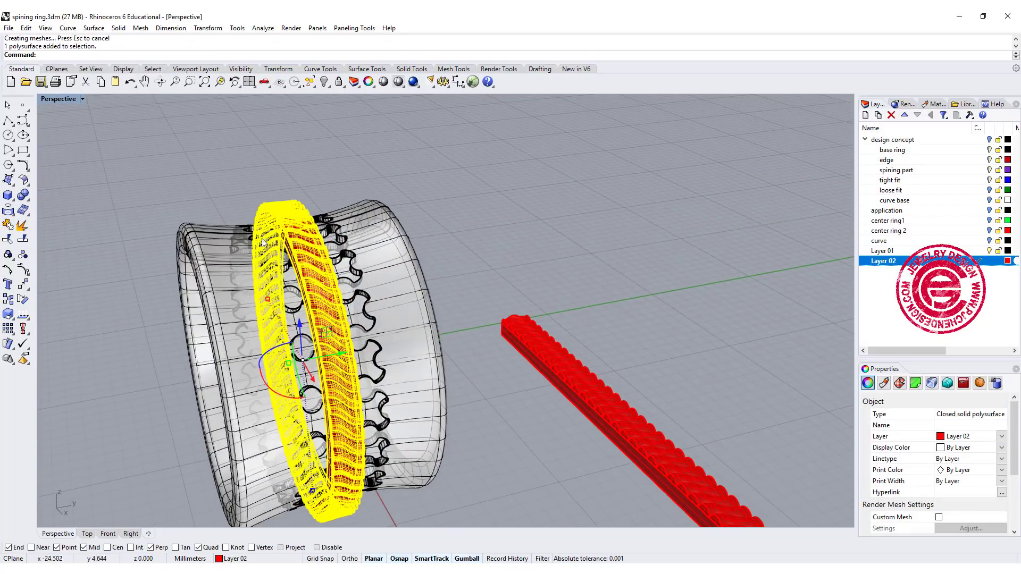
Step: Check the wrapped band's inner side and joint from several angles, including the Front view, and check its object type
right_click_drag(391, 248, 523, 367)
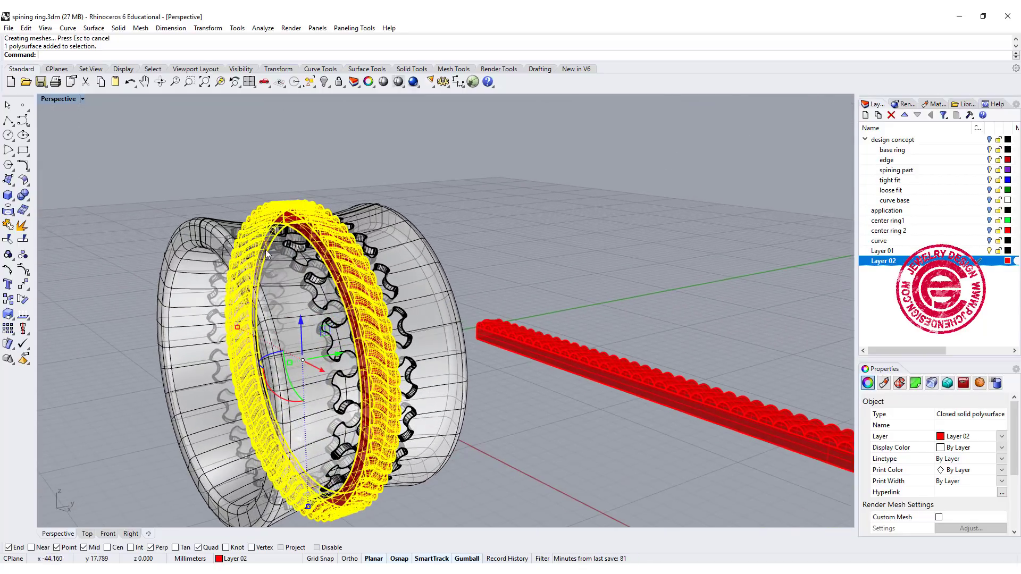
left_click(479, 208)
scroll(291, 223, "up", 10)
scroll(292, 223, "down", 5)
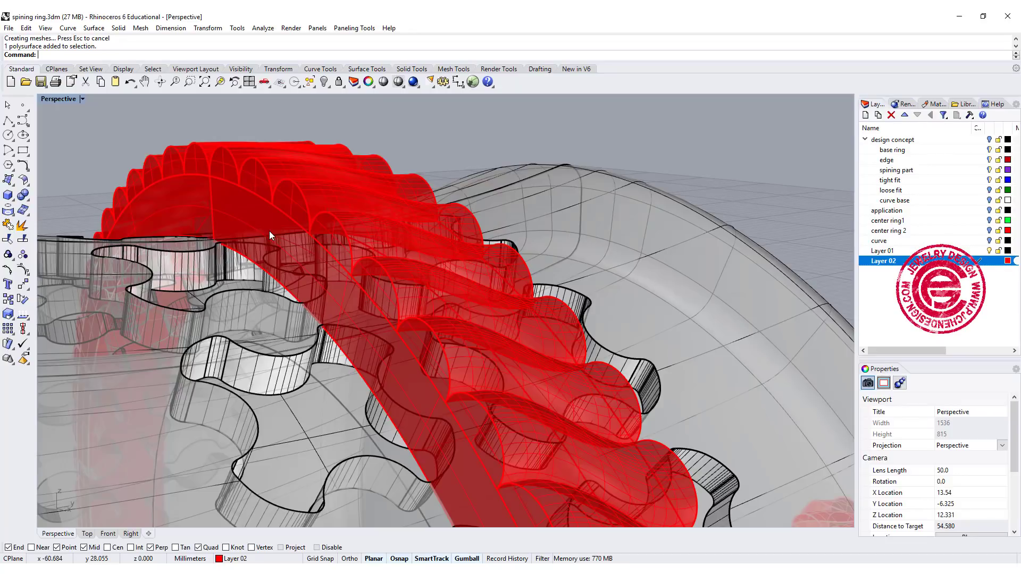
left_click(225, 190)
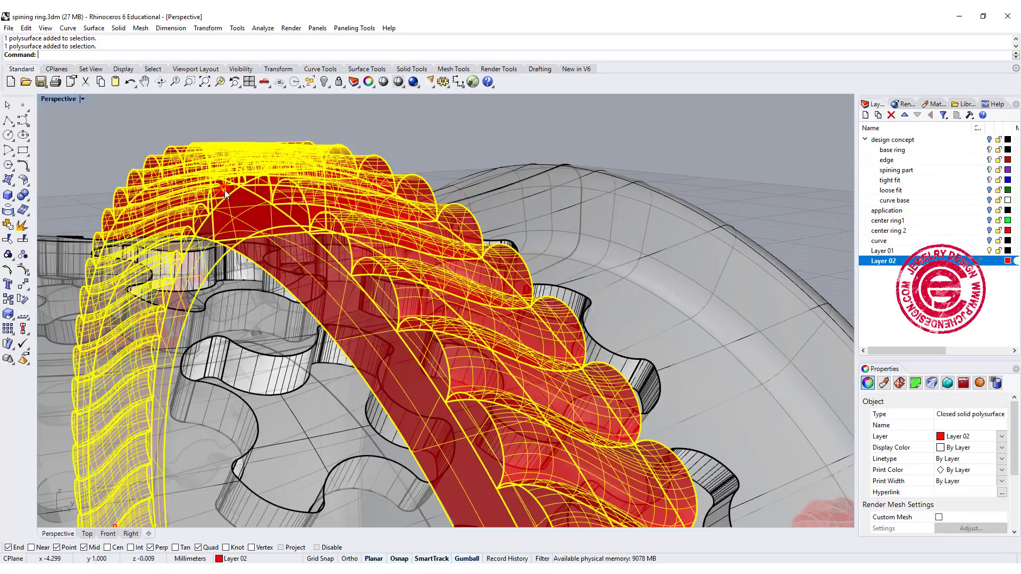
scroll(225, 190, "down", 8)
double_click(49, 99)
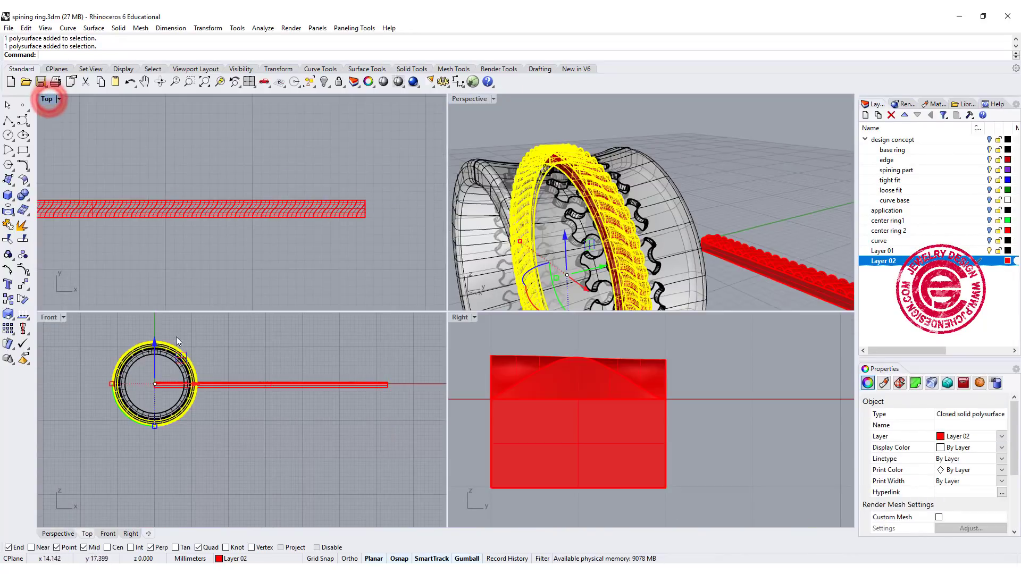
scroll(119, 382, "up", 5)
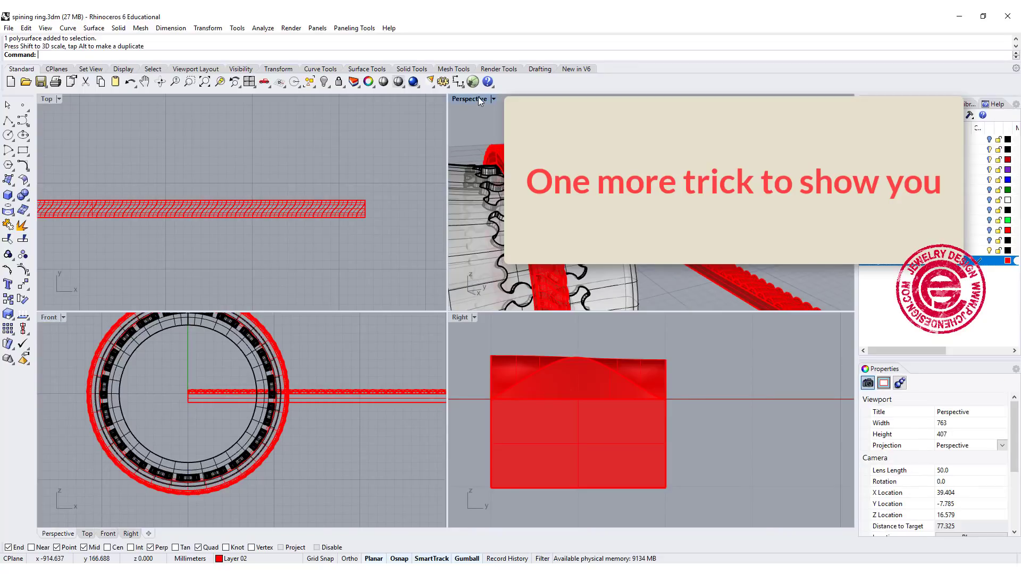
double_click(473, 99)
right_click_drag(428, 215, 452, 251)
left_click(377, 245)
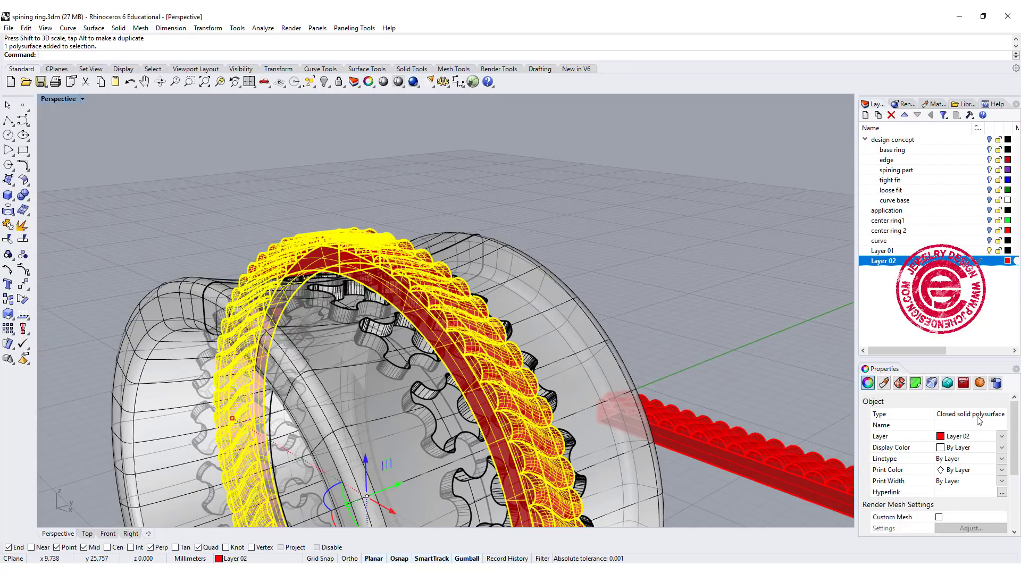
Step: Hide the pierced ring body and examine the seam on the isolated rope band
left_click(746, 258)
right_click_drag(746, 258, 533, 286)
left_click(533, 283)
left_click(324, 81)
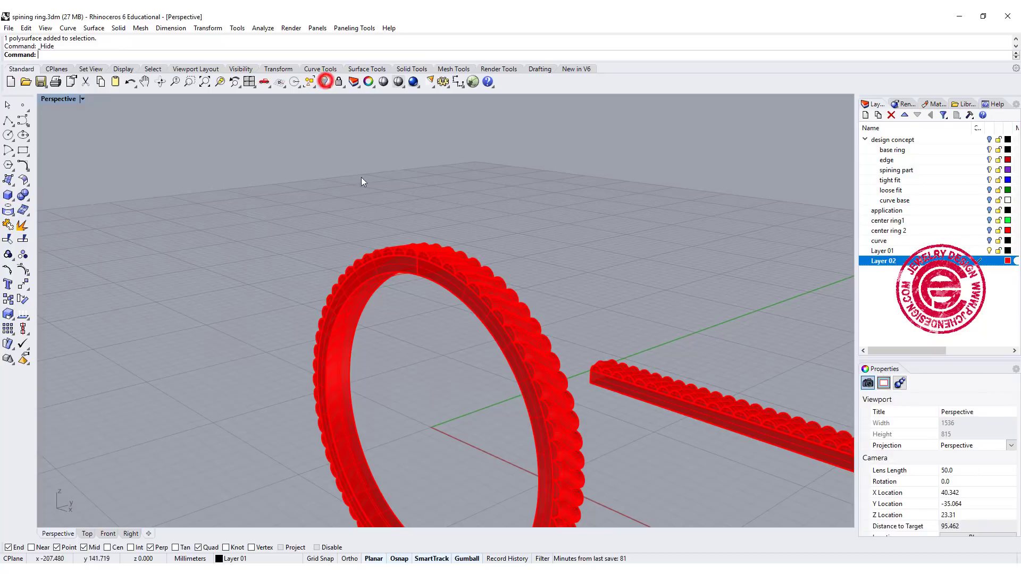
scroll(411, 262, "up", 4)
scroll(537, 292, "up", 3)
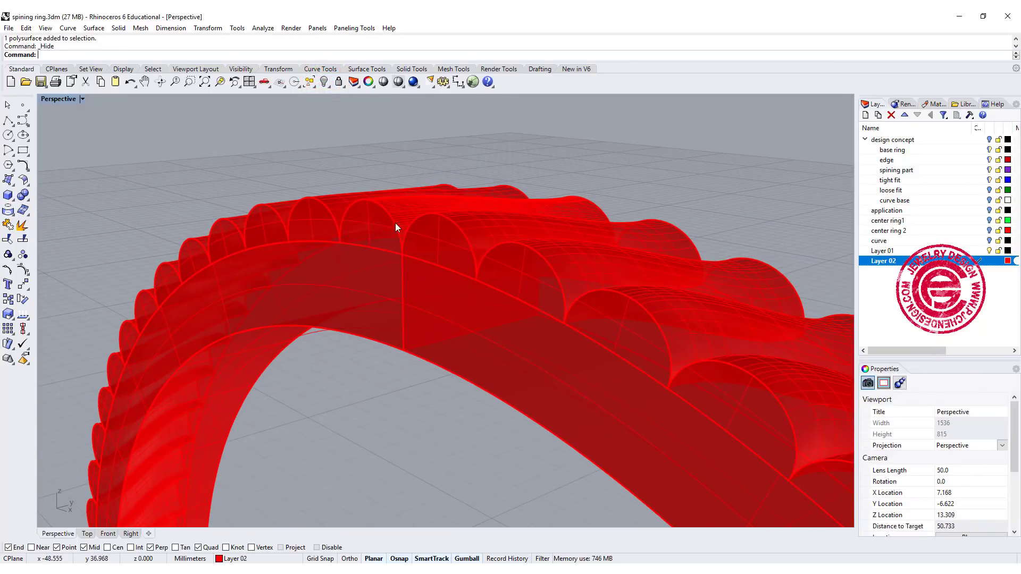
scroll(502, 321, "down", 3)
right_click_drag(557, 350, 409, 285)
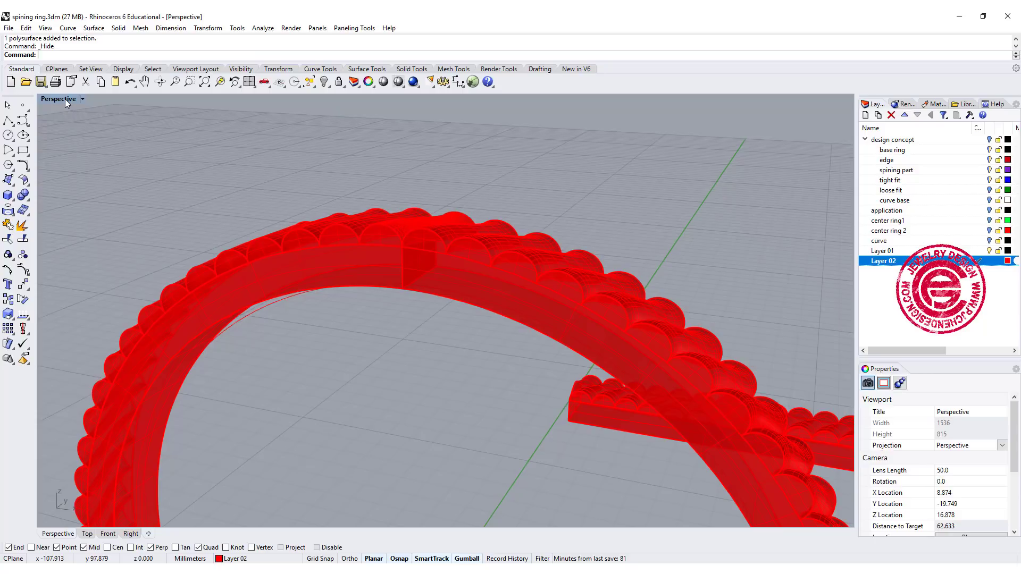
Step: In the Front view, draw a vertical line from the origin straight down past the lower edge of the band
double_click(49, 101)
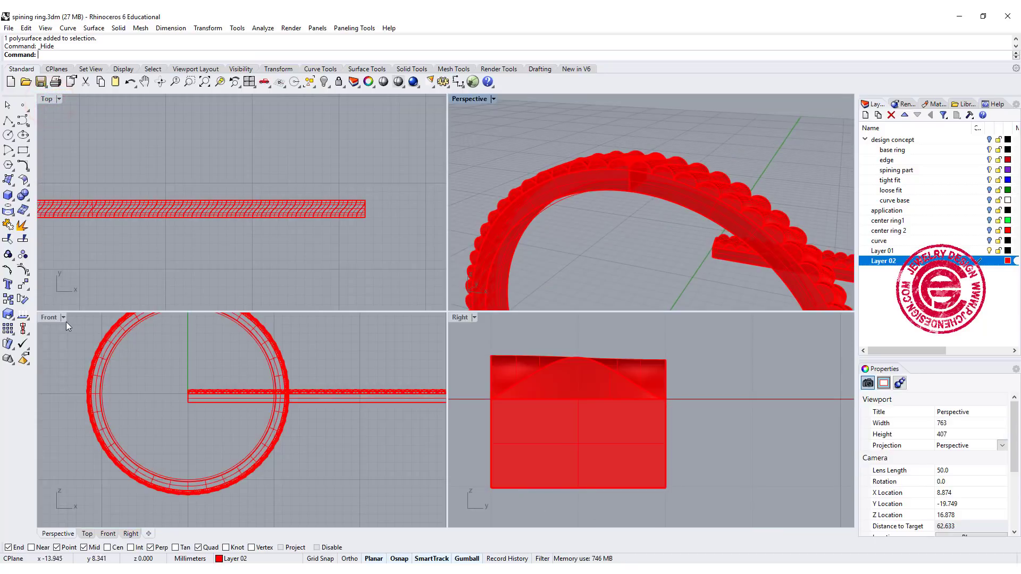
double_click(50, 319)
scroll(321, 258, "down", 3)
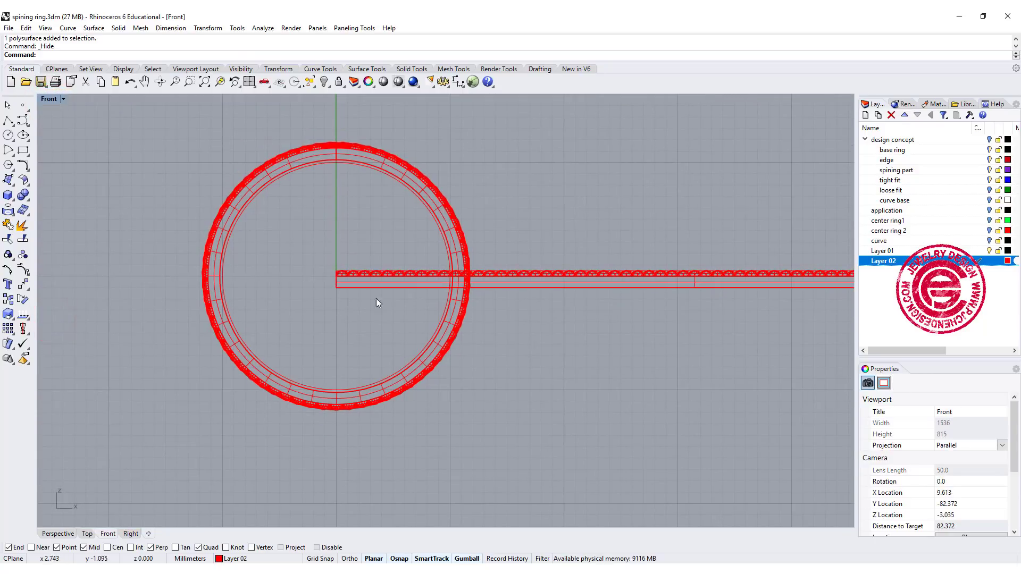
left_click(8, 120)
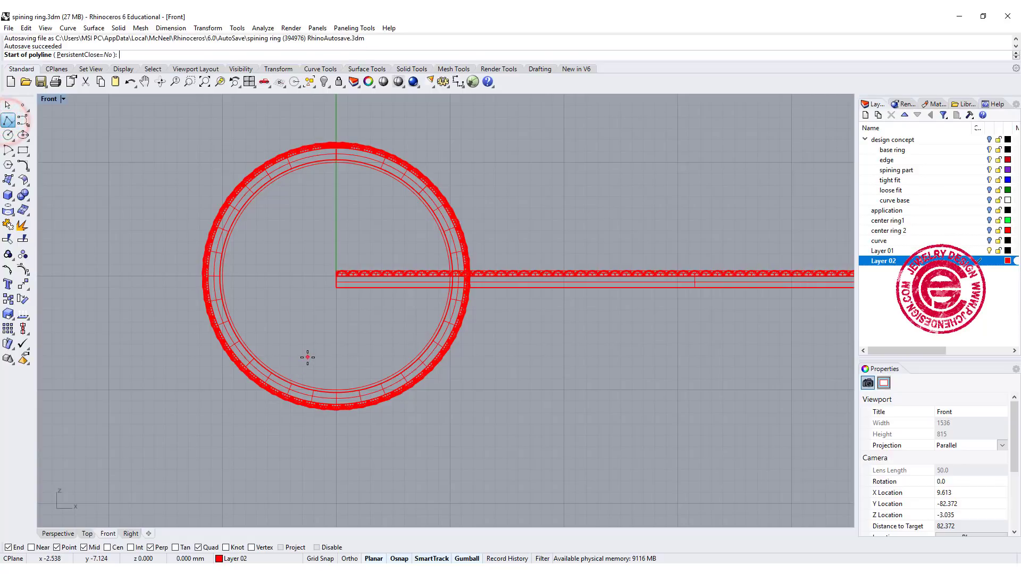
type("0")
key("Return")
key("F8")
left_click(339, 449)
key("Return")
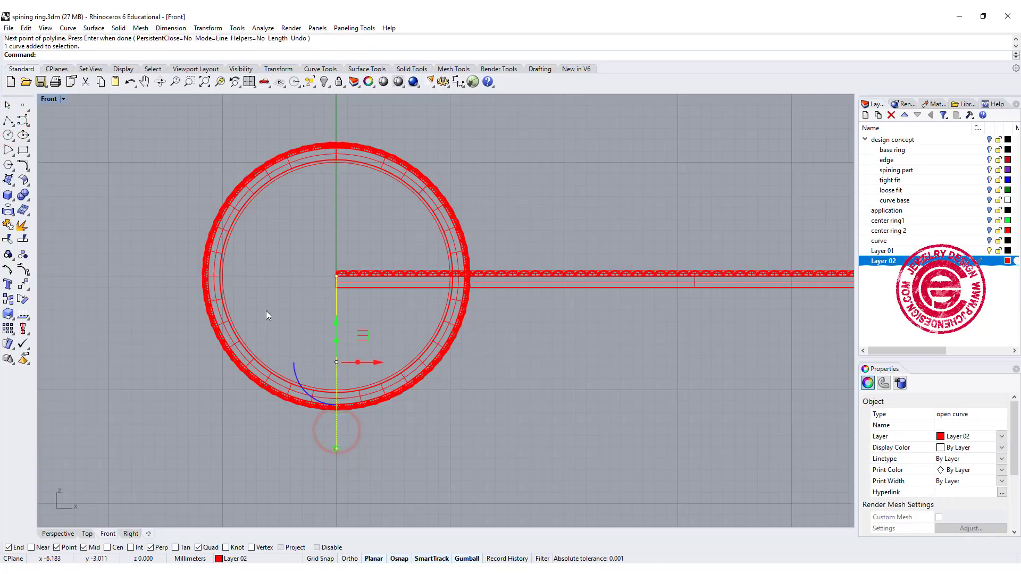
Step: Split the rope band into two halves using the vertical line as the cutting object
left_click(293, 404)
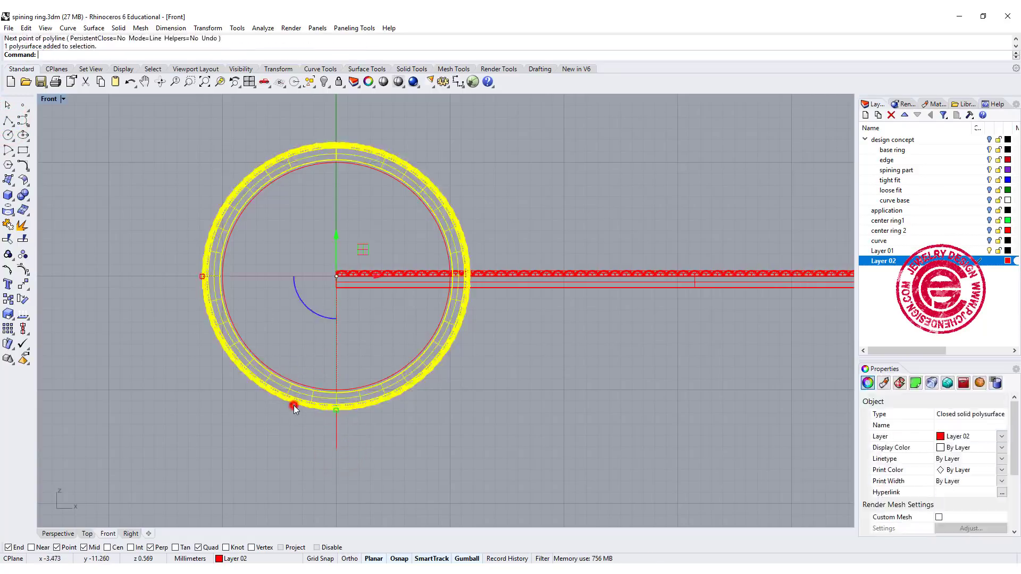
left_click(23, 239)
left_click(336, 433)
right_click(397, 431)
Step: Close the open ends of both band halves with Cap so that each half is a solid
left_click(397, 387)
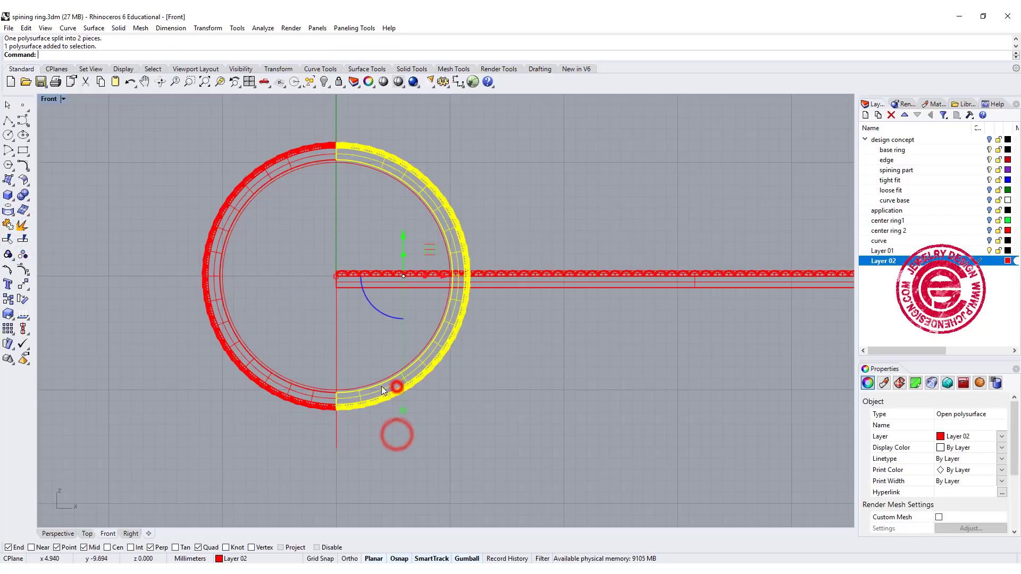
left_click(286, 387)
left_click(563, 436)
left_click(412, 391)
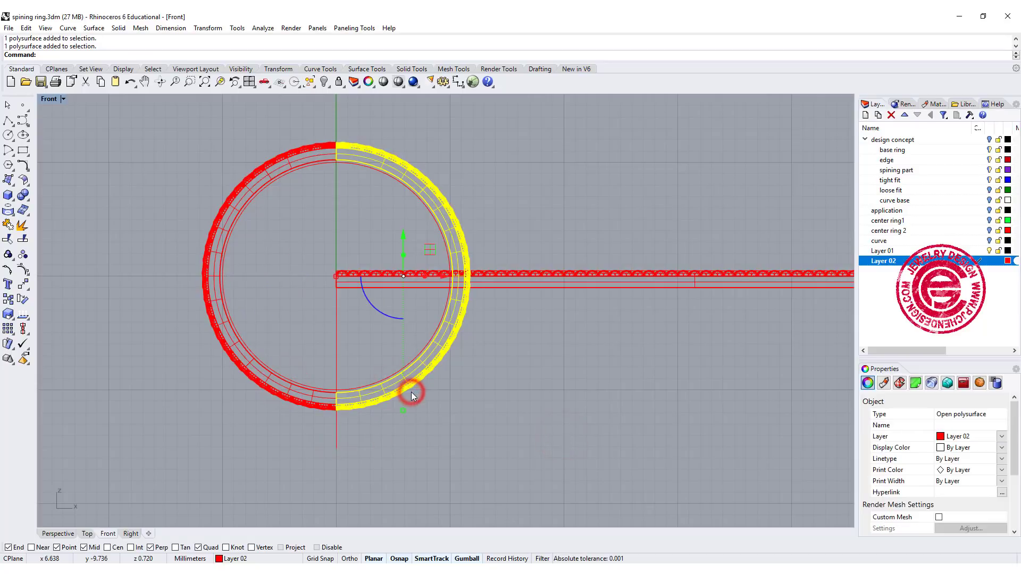
type("Cap")
key("Return")
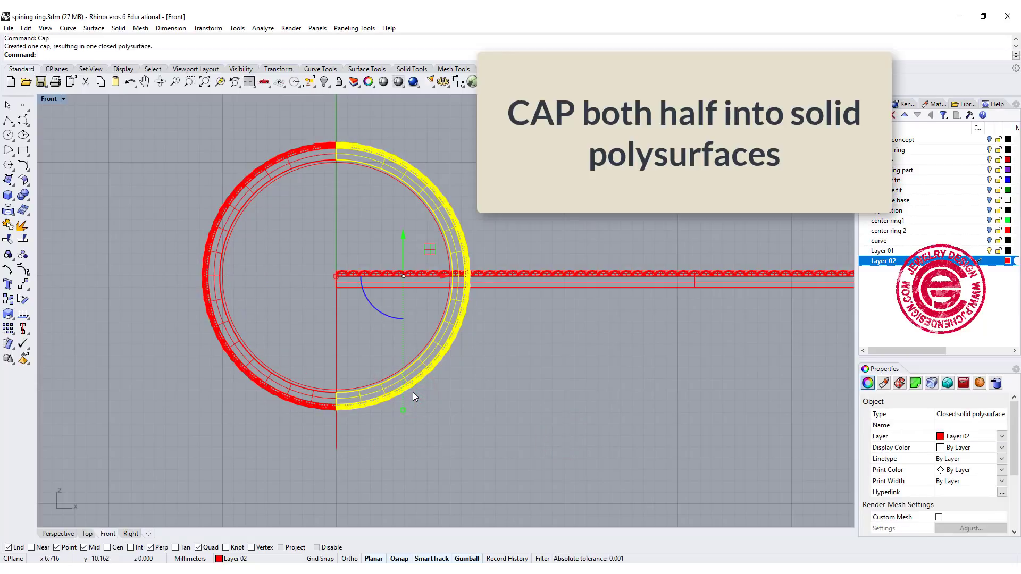
left_click(254, 384)
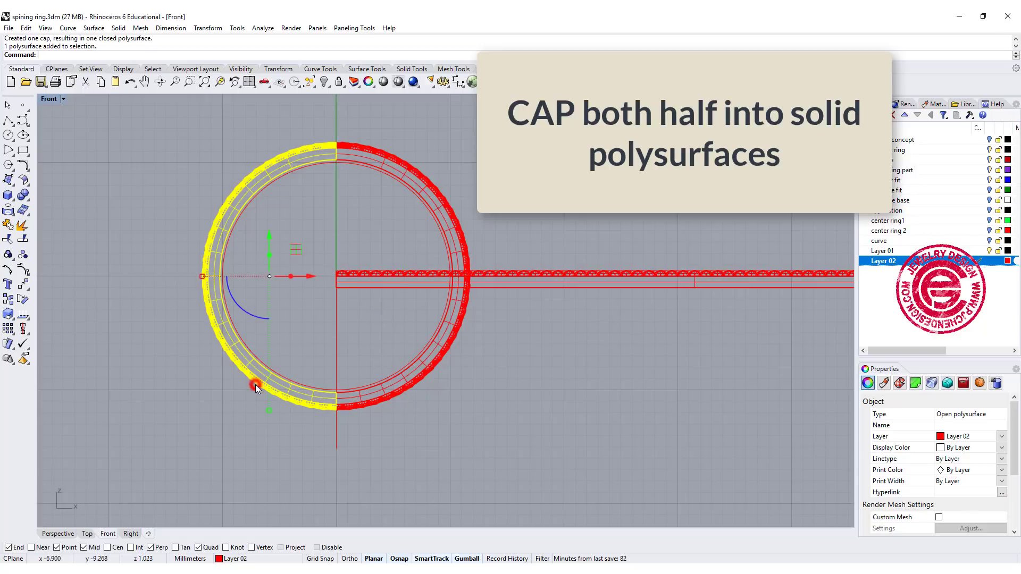
left_click(244, 433)
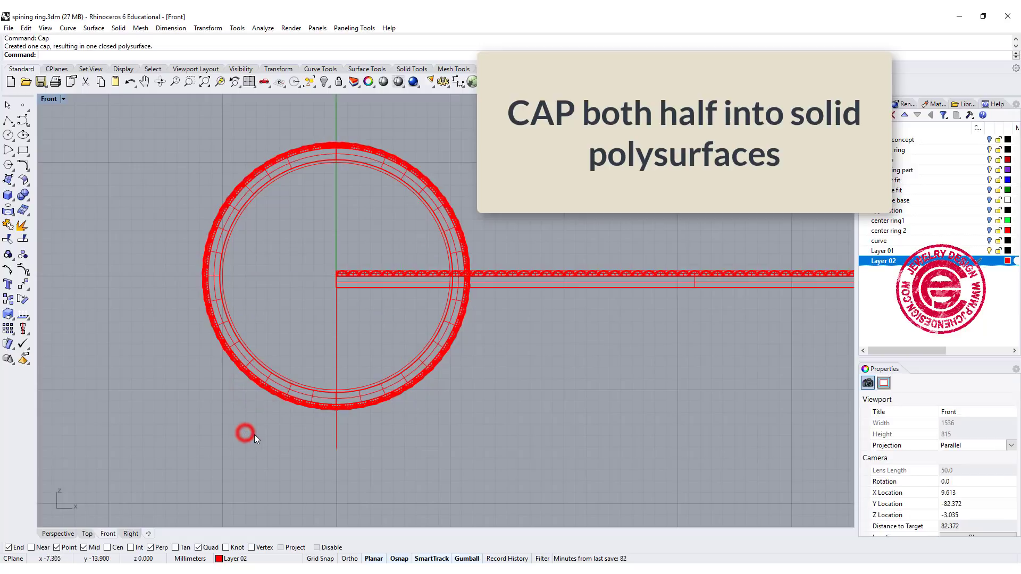
Step: Try to join the two capped band halves with Boolean Union
left_click(289, 402)
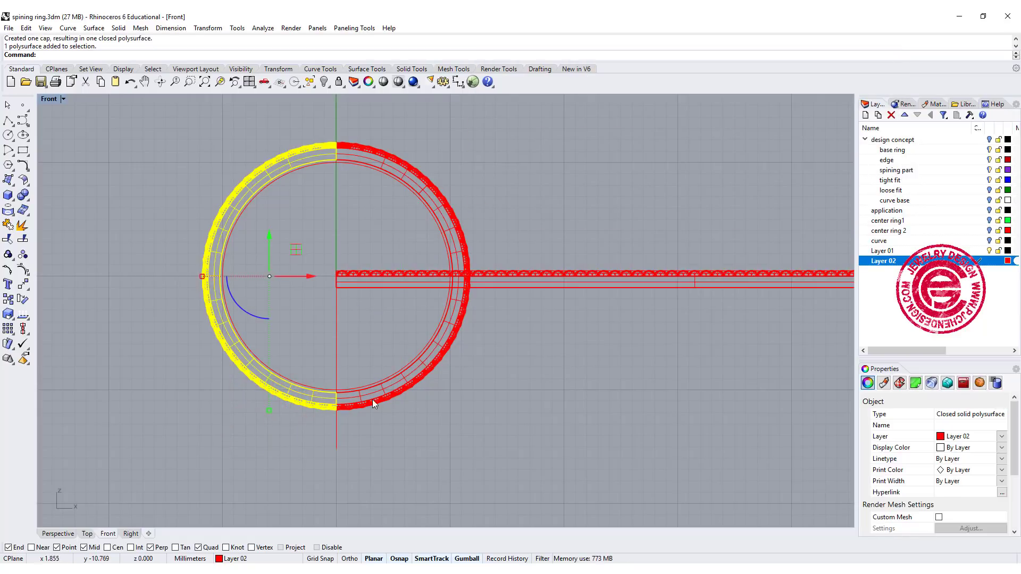
left_click(380, 398)
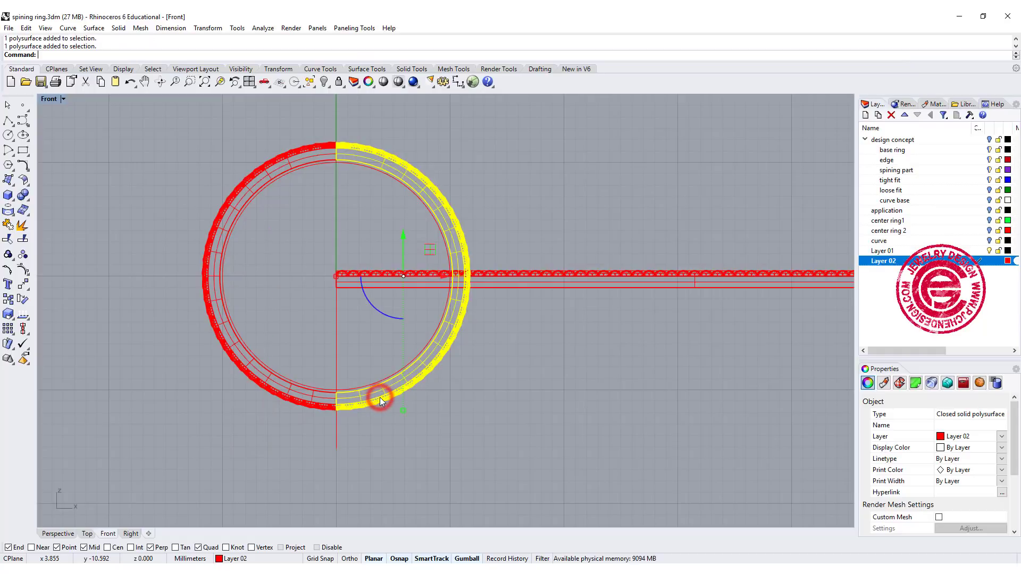
left_click(302, 402, "shift")
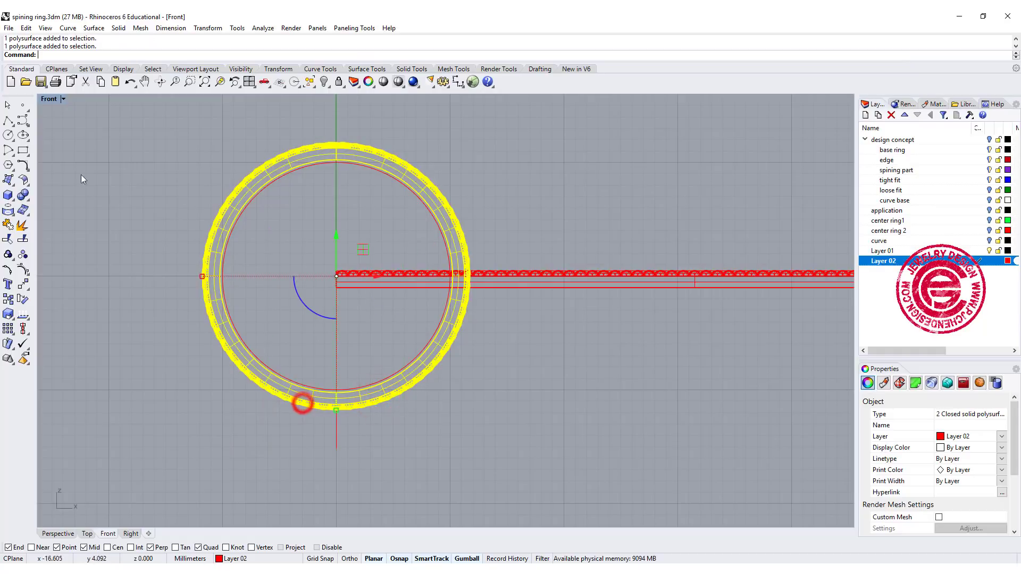
left_click(23, 194)
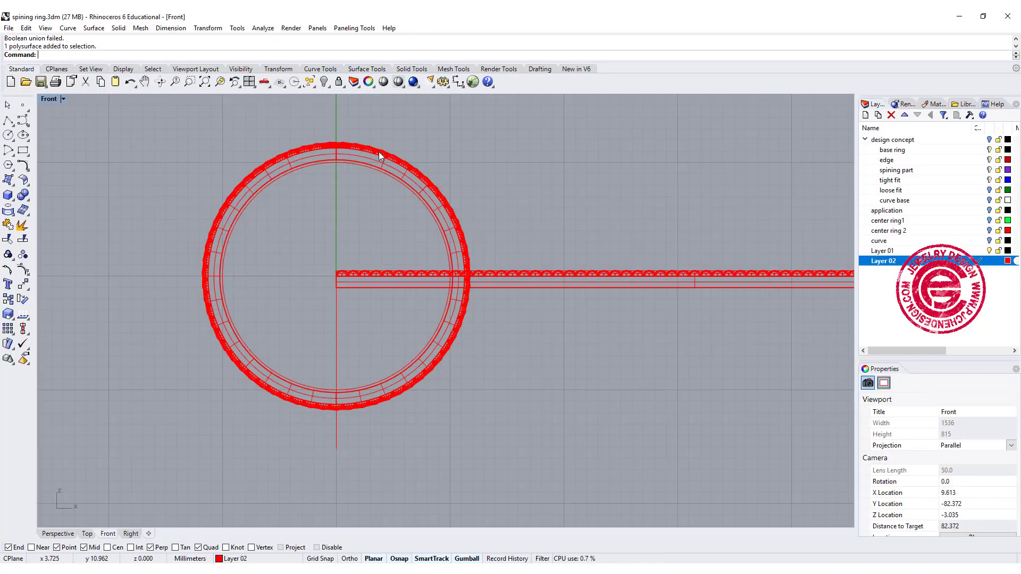
Step: Move the left half of the band 0.01 mm horizontally toward the right half
scroll(338, 155, "up", 10)
scroll(344, 154, "up", 3)
scroll(344, 153, "down", 5)
left_click(330, 153)
scroll(342, 232, "down", 5)
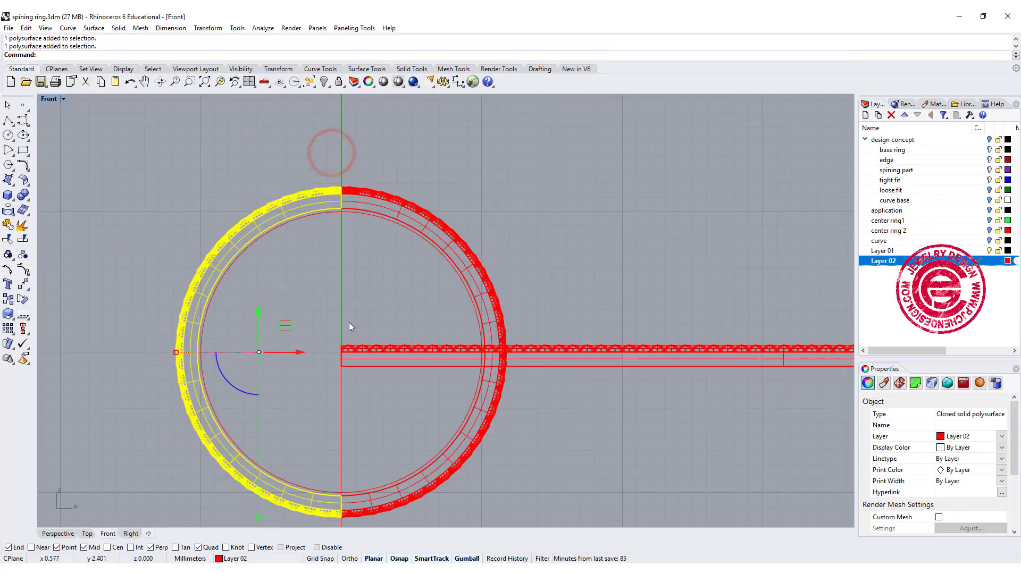
left_click(300, 353)
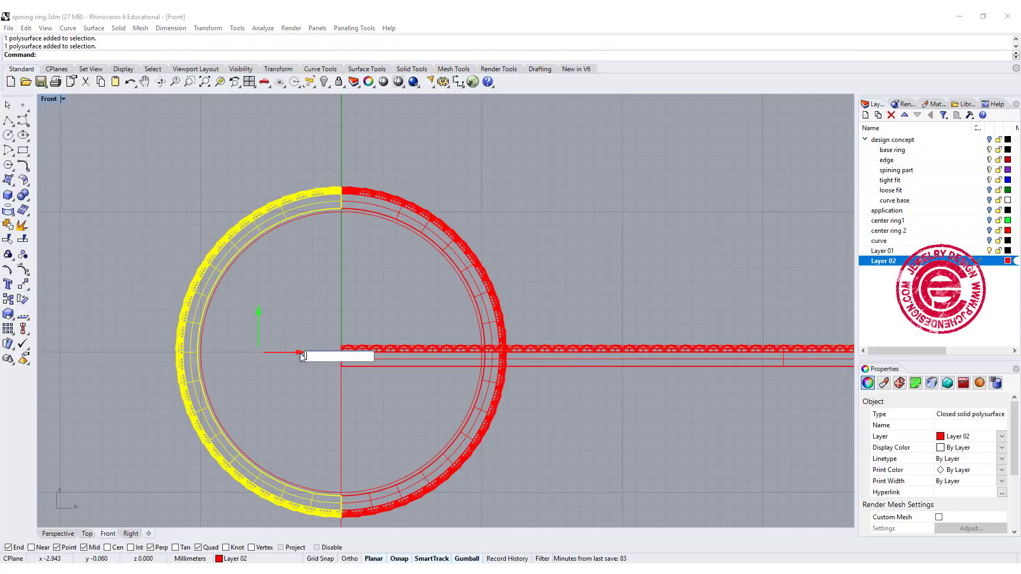
type("0.01")
key("Return")
left_click(360, 278)
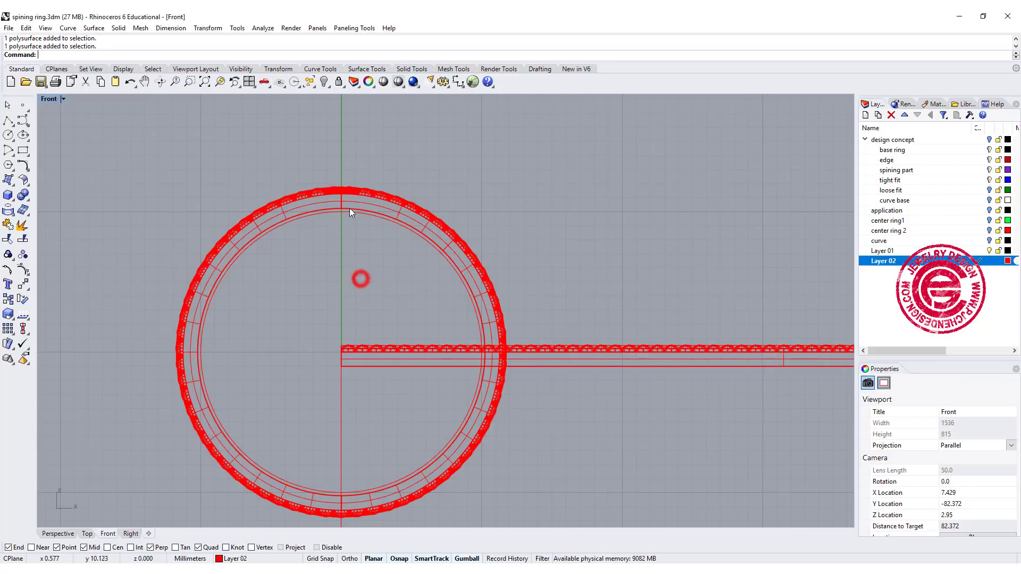
Step: Join the two overlapping halves of the rope band into one solid with Boolean Union
left_click(353, 201)
left_click(323, 200, "shift")
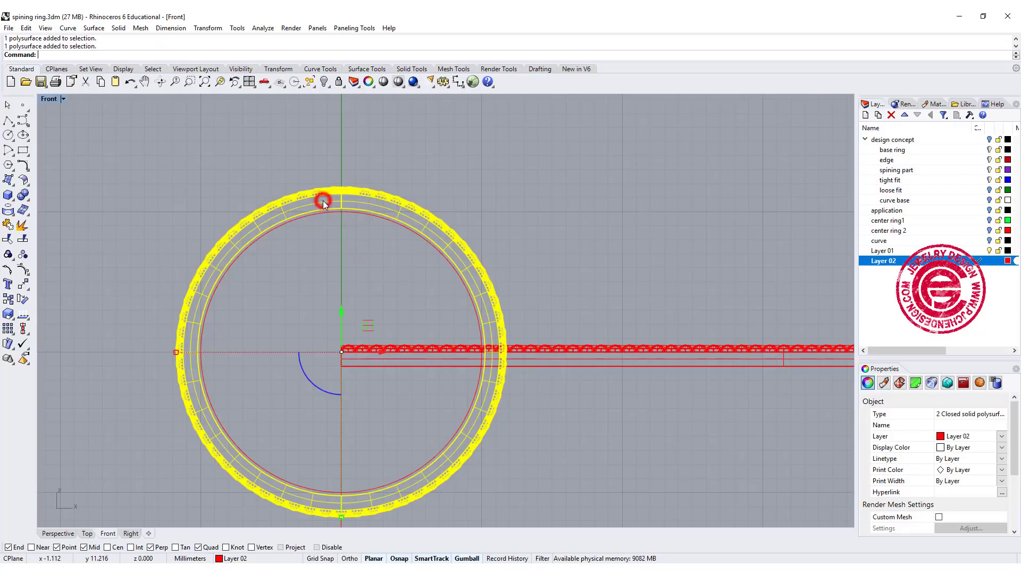
left_click(24, 196)
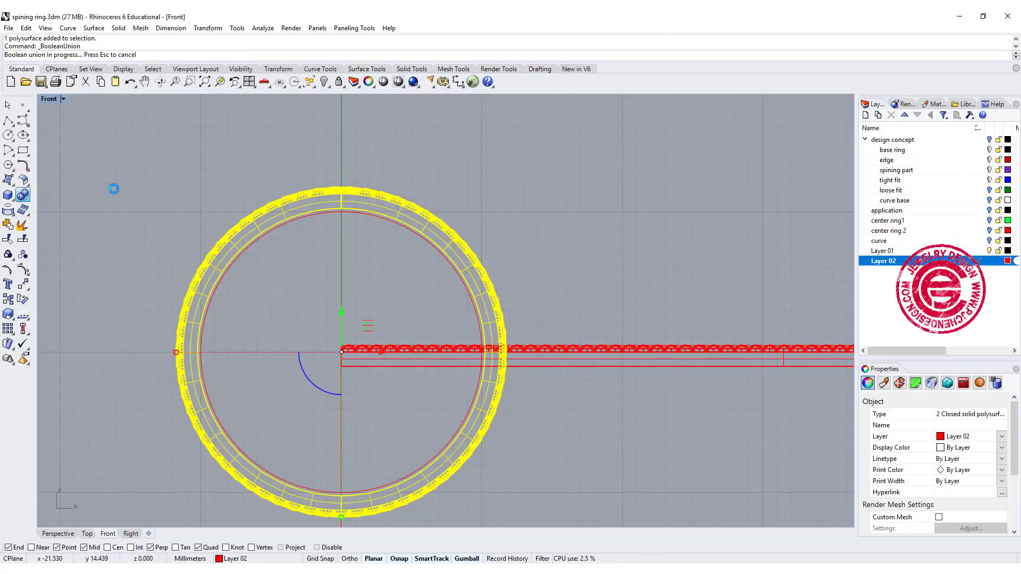
scroll(637, 238, "up", 2)
left_click(656, 224)
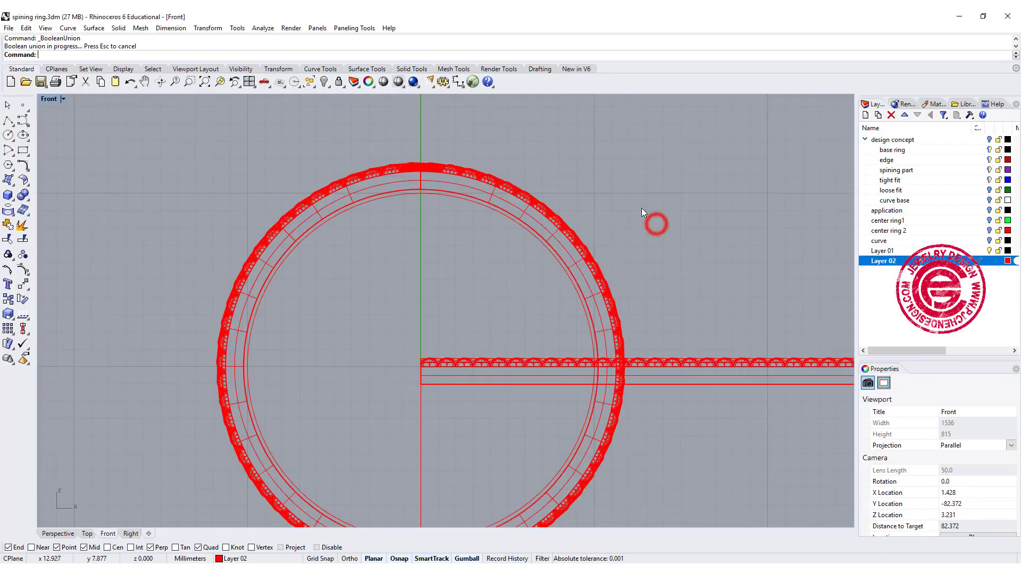
Step: Restore the four-viewport layout and show all hidden objects to check the rope band against the rest of the ring
scroll(638, 199, "down", 3)
right_click_drag(638, 198, 488, 231)
double_click(47, 100)
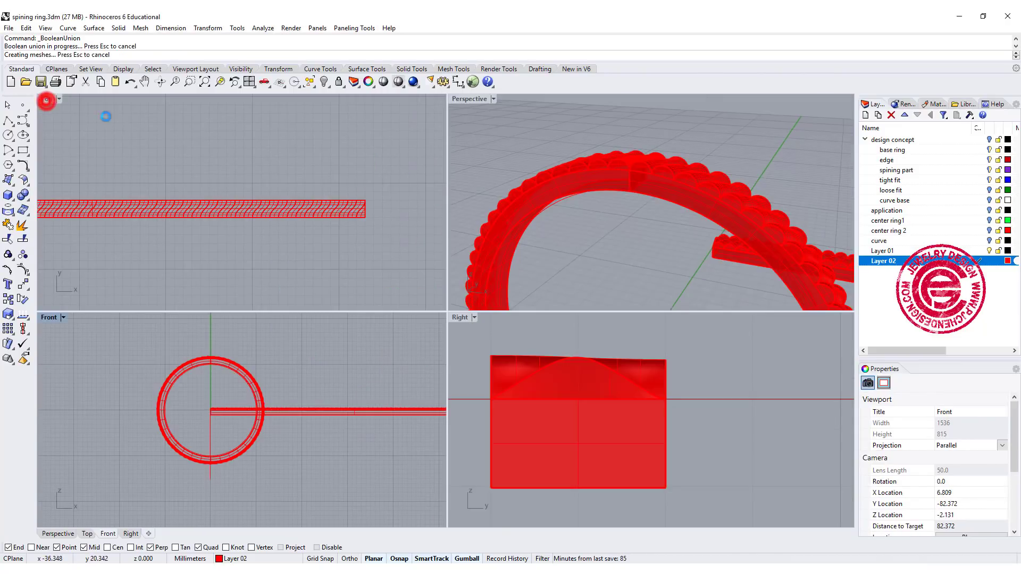
right_click_drag(662, 216, 850, 151)
right_click(323, 81)
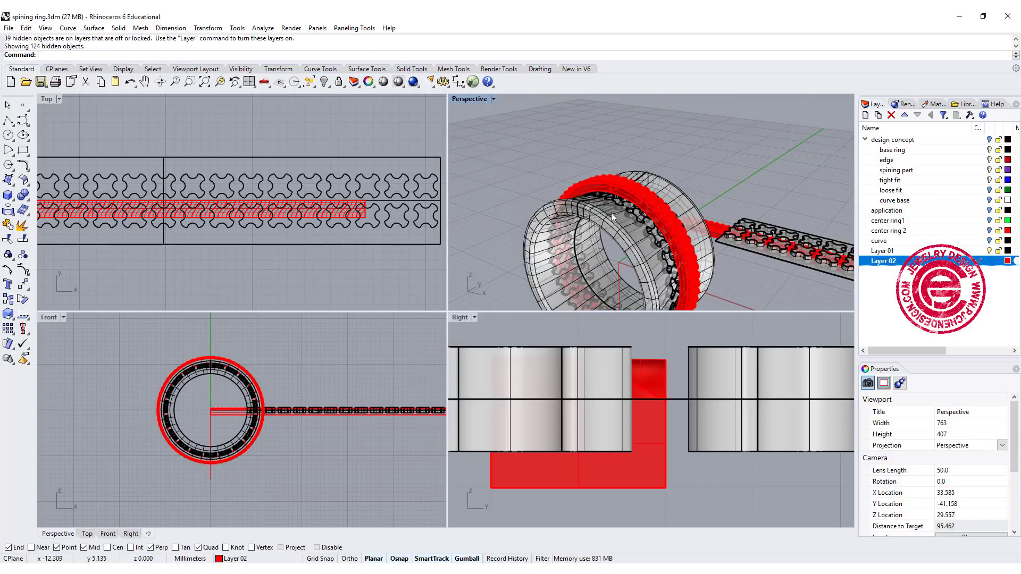
scroll(631, 238, "down", 3)
scroll(632, 238, "up", 3)
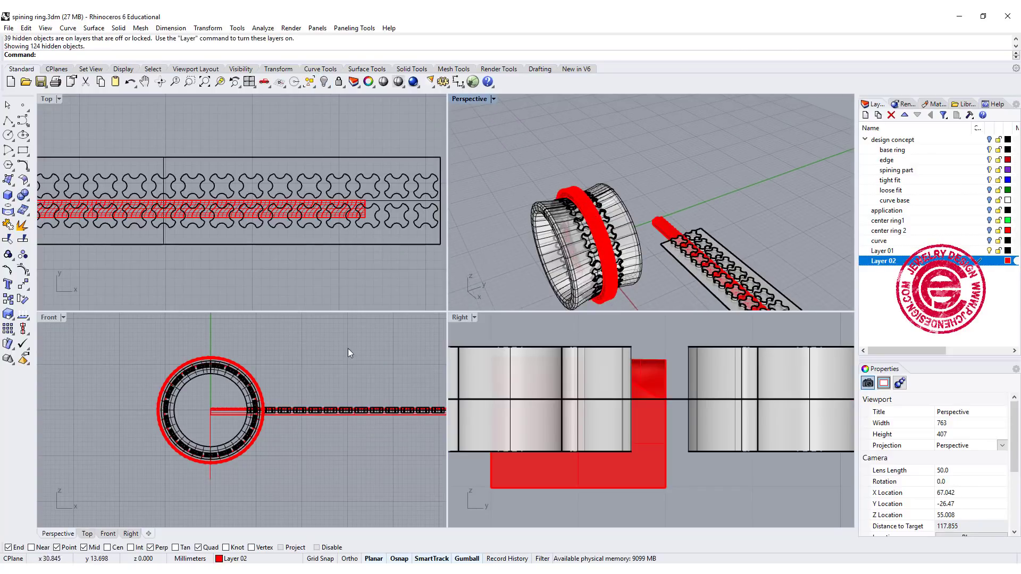
scroll(598, 261, "up", 3)
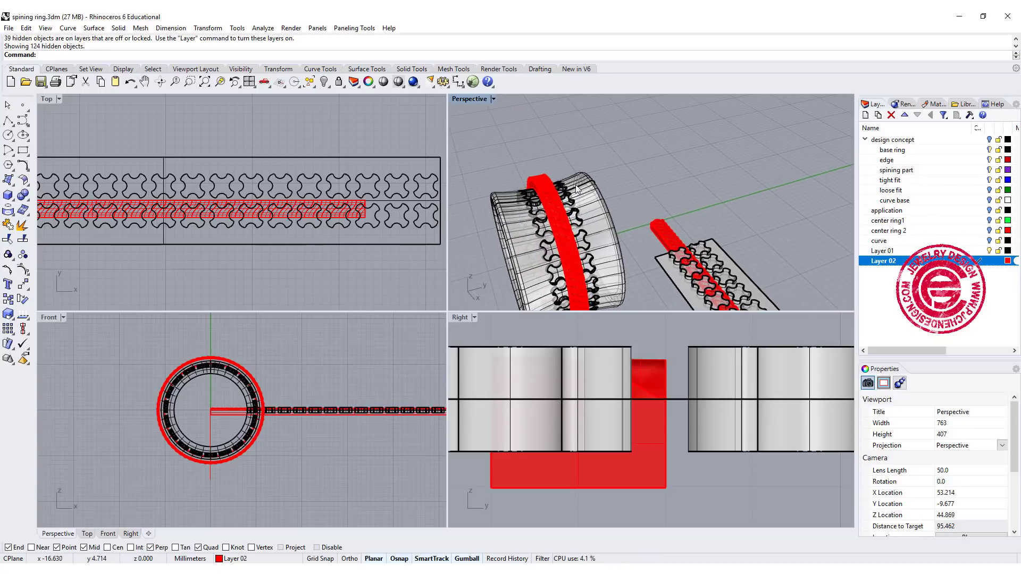